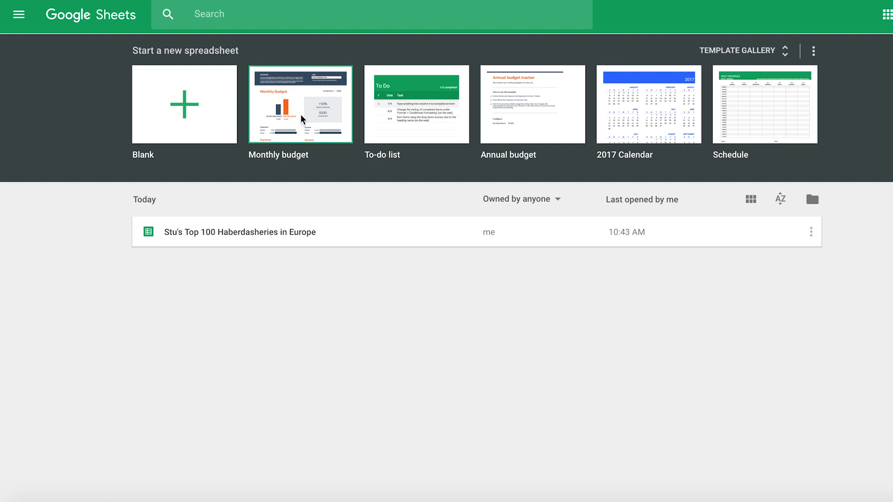
Step: Start a new spreadsheet from the Monthly budget template on the Sheets home screen
{"action": "left_click", "coordinate": [302, 120]}
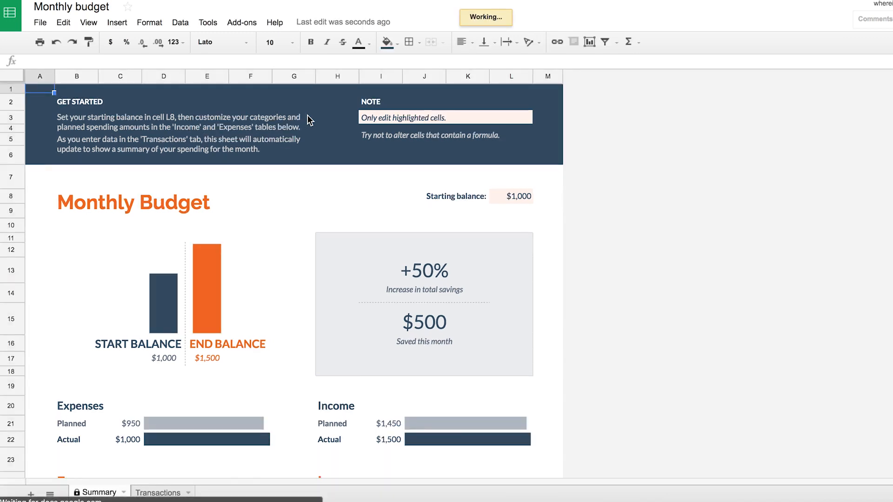
Step: Review the new budget's Transactions sheet with its sample rent and paycheck entries, then return to Summary
{"action": "left_click", "coordinate": [349, 206]}
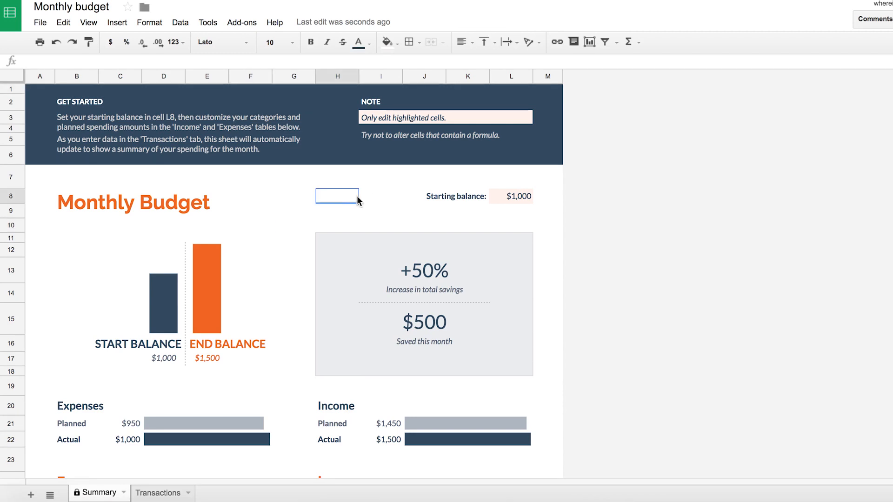
{"action": "left_click", "coordinate": [307, 215]}
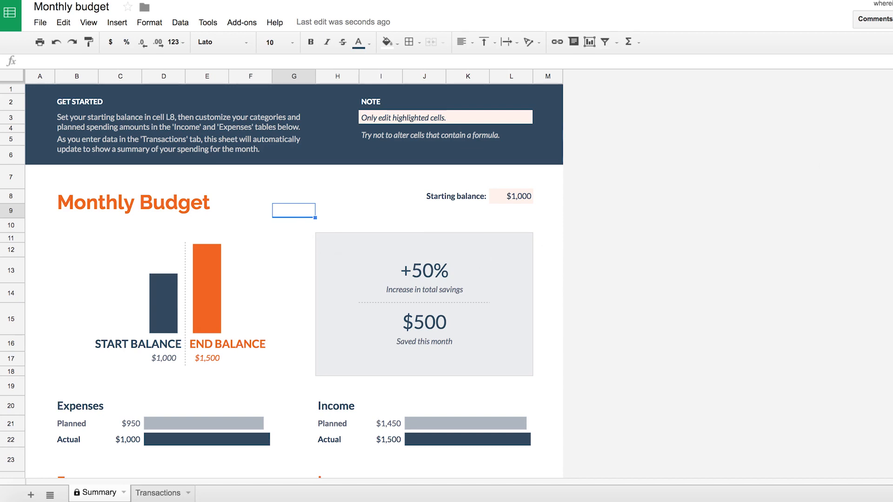
{"action": "scroll", "coordinate": [419, 279], "scroll_direction": "down", "scroll_amount": 3}
{"action": "scroll", "coordinate": [418, 279], "scroll_direction": "down", "scroll_amount": 3}
{"action": "scroll", "coordinate": [419, 279], "scroll_direction": "down", "scroll_amount": 3}
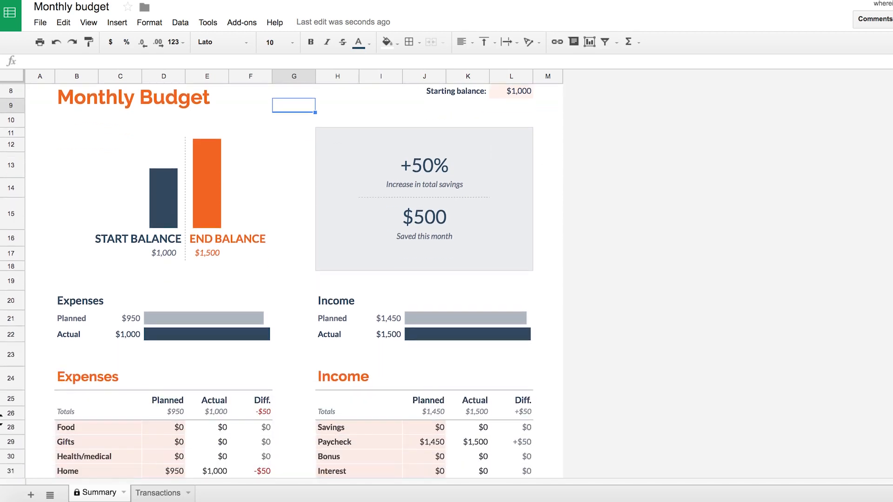
{"action": "scroll", "coordinate": [418, 279], "scroll_direction": "down", "scroll_amount": 3}
{"action": "scroll", "coordinate": [419, 279], "scroll_direction": "up", "scroll_amount": 5}
{"action": "scroll", "coordinate": [419, 280], "scroll_direction": "up", "scroll_amount": 5}
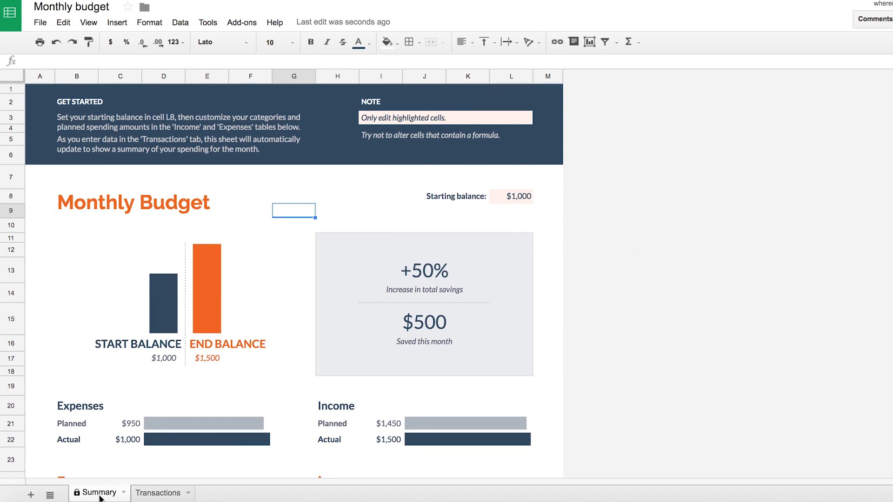
{"action": "left_click", "coordinate": [159, 494]}
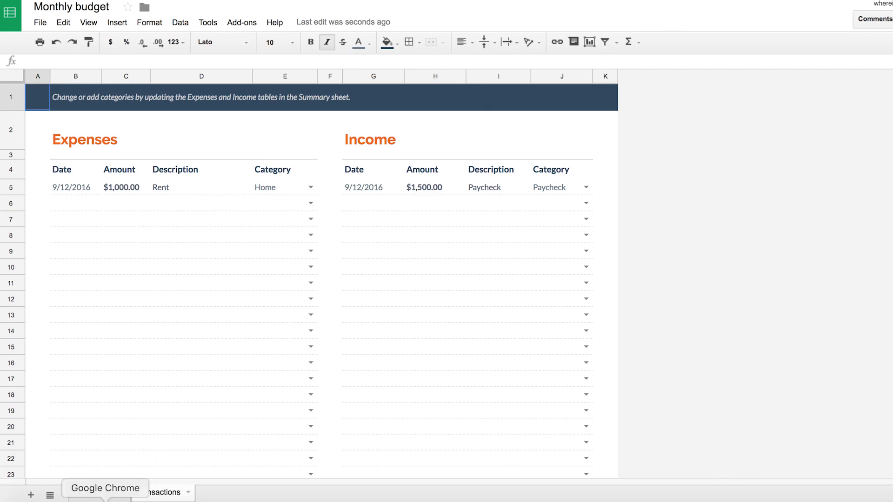
{"action": "left_click", "coordinate": [99, 493]}
Step: Inspect the starting balance in L8 and the formulas behind the $1,000 start and $1,500 end balance bars
{"action": "left_click", "coordinate": [89, 215]}
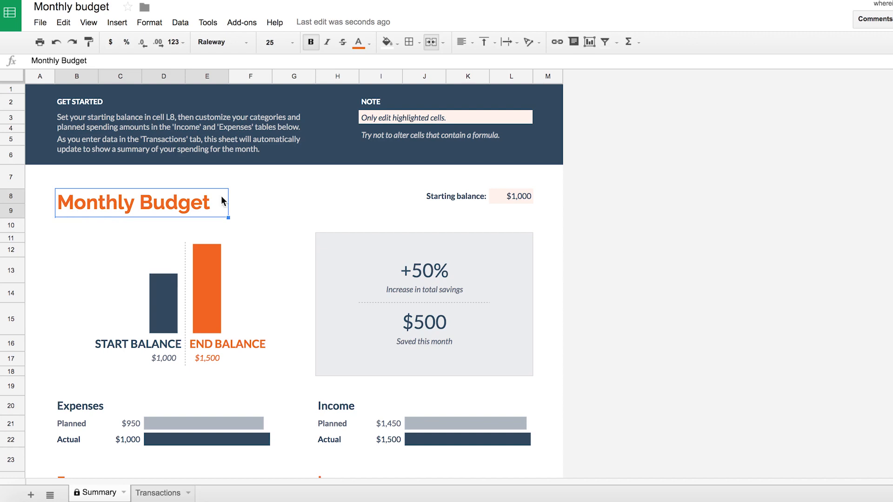
{"action": "left_click", "coordinate": [462, 194]}
{"action": "left_click", "coordinate": [517, 197]}
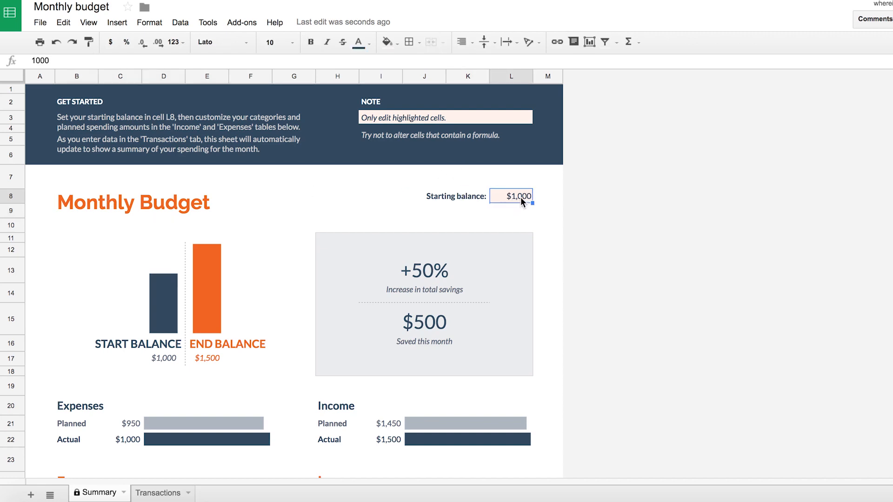
{"action": "left_click", "coordinate": [163, 324]}
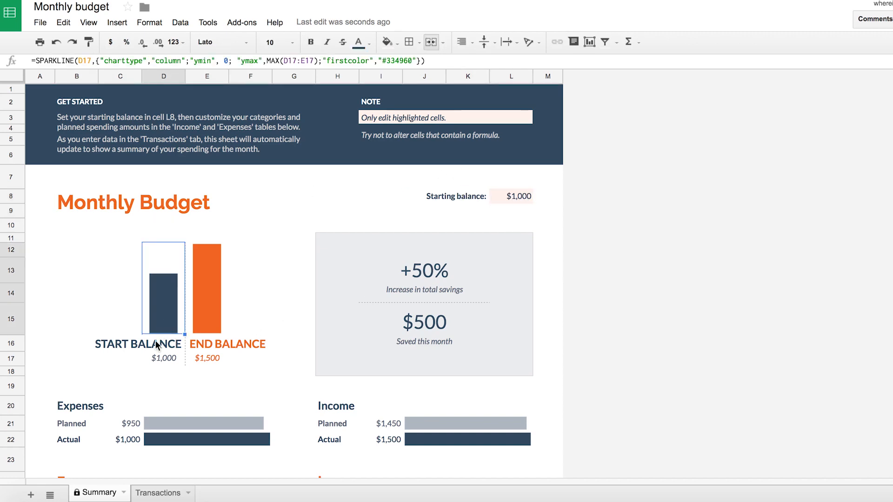
{"action": "left_click", "coordinate": [211, 303]}
{"action": "left_click", "coordinate": [159, 325]}
{"action": "left_click", "coordinate": [213, 316]}
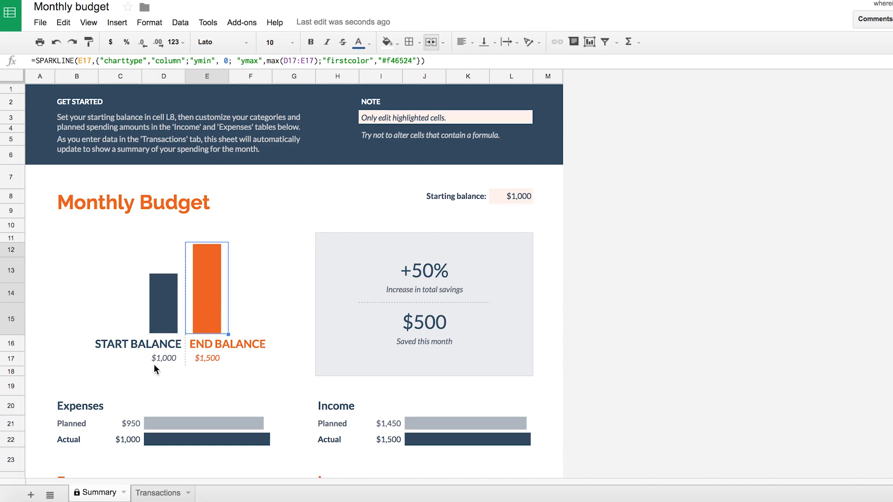
{"action": "left_click", "coordinate": [164, 357]}
{"action": "left_click", "coordinate": [207, 359]}
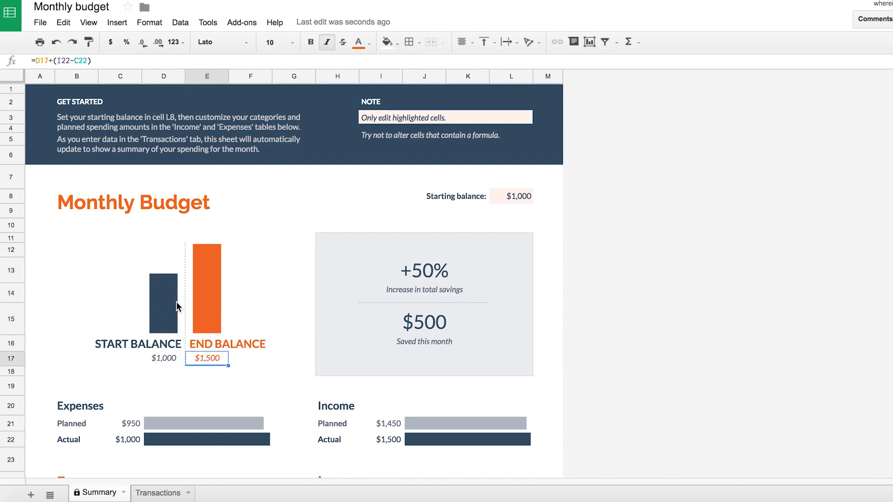
{"action": "left_click", "coordinate": [166, 360]}
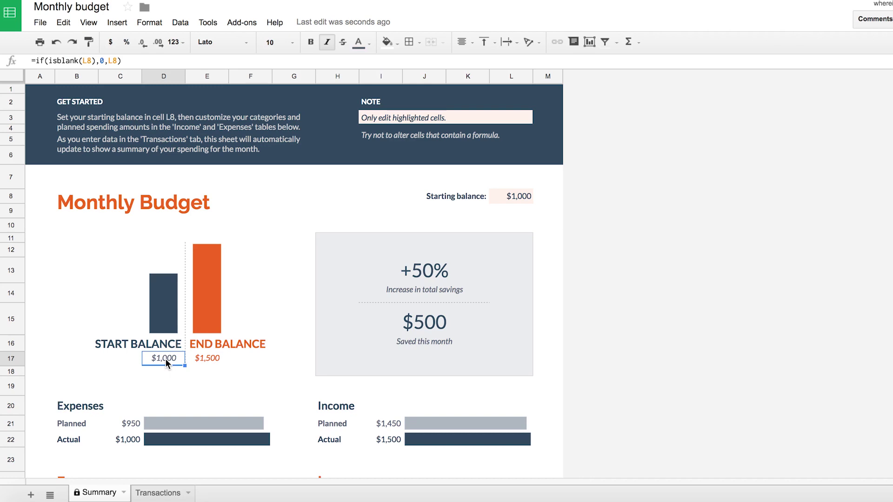
{"action": "left_click", "coordinate": [208, 357]}
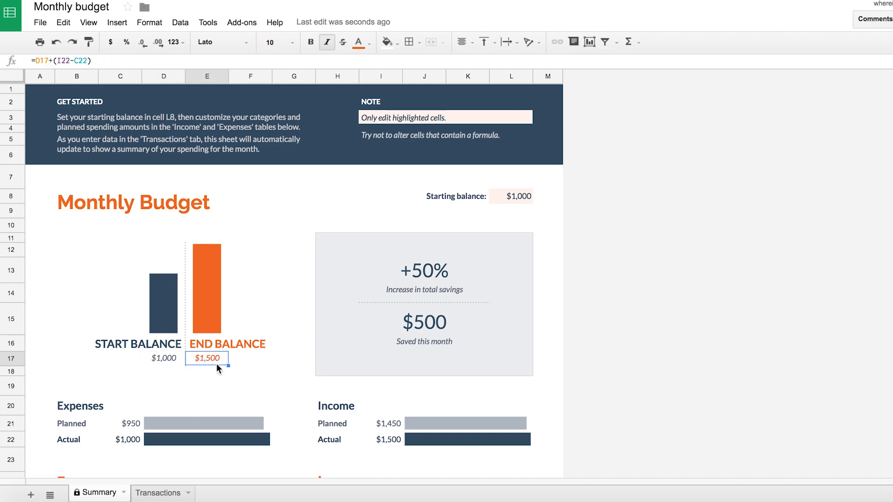
Step: Inspect the +50% savings increase, $500 saved figure and the Expenses/Income Planned and Actual rows
{"action": "left_click", "coordinate": [424, 277]}
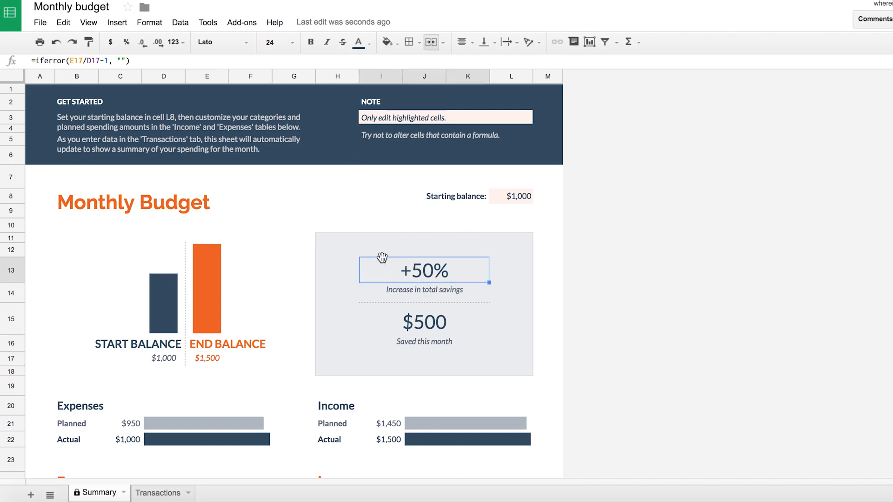
{"action": "left_click", "coordinate": [438, 329]}
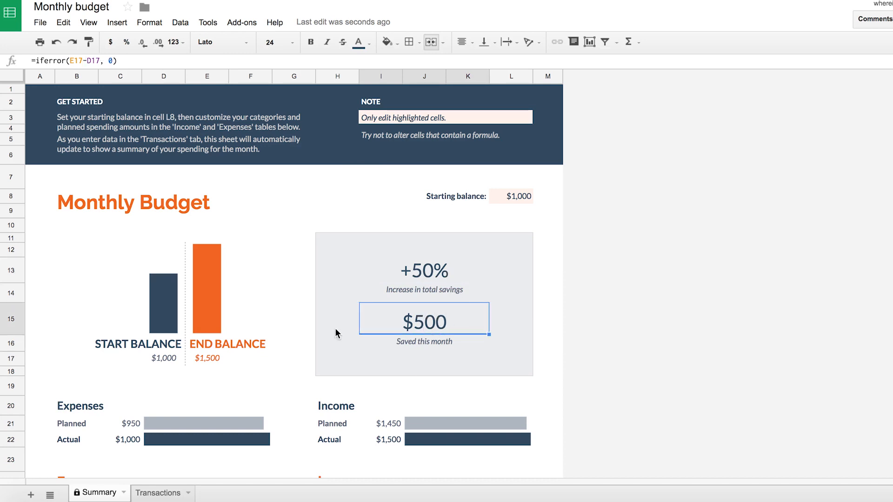
{"action": "scroll", "coordinate": [362, 318], "scroll_direction": "down", "scroll_amount": 1}
{"action": "scroll", "coordinate": [362, 319], "scroll_direction": "down", "scroll_amount": 4}
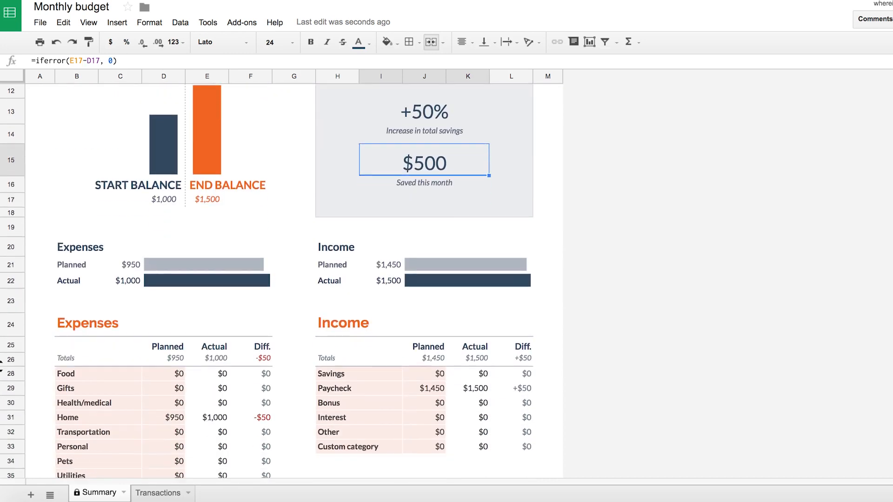
{"action": "scroll", "coordinate": [362, 319], "scroll_direction": "down", "scroll_amount": 3}
{"action": "scroll", "coordinate": [362, 319], "scroll_direction": "down", "scroll_amount": 1}
{"action": "left_click", "coordinate": [80, 130]}
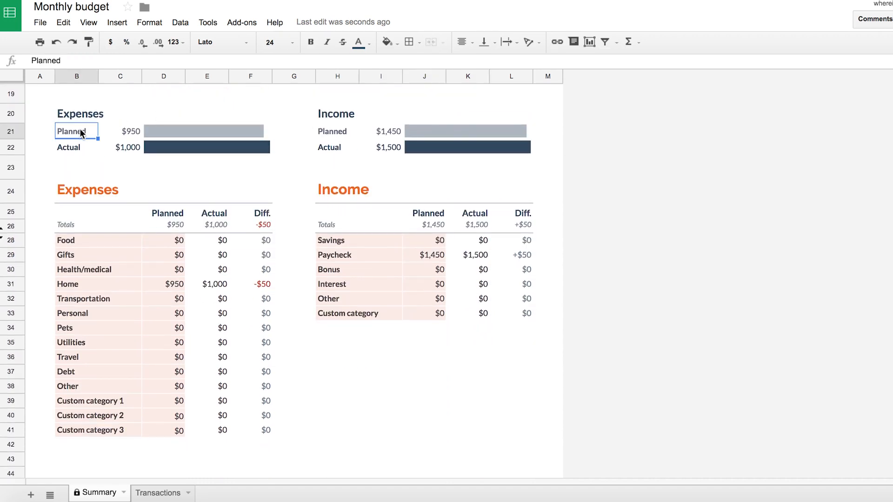
{"action": "left_click", "coordinate": [79, 148]}
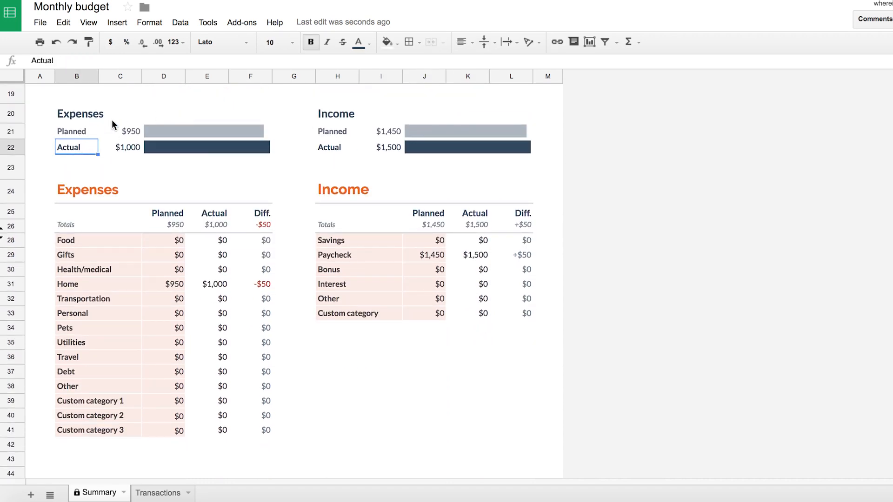
{"action": "left_click", "coordinate": [342, 136]}
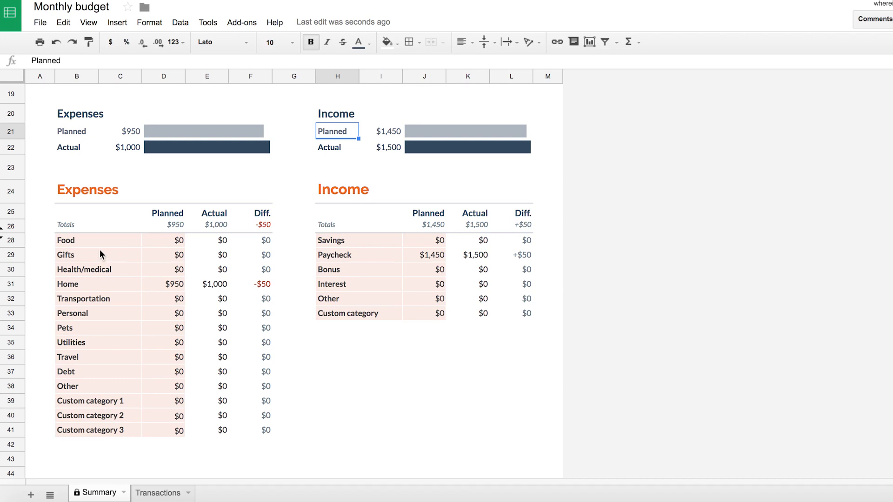
Step: Select the Expenses table's Planned, Actual and Diff. columns to review how they are calculated
{"action": "left_click_drag", "start_coordinate": [172, 212], "coordinate": [172, 430]}
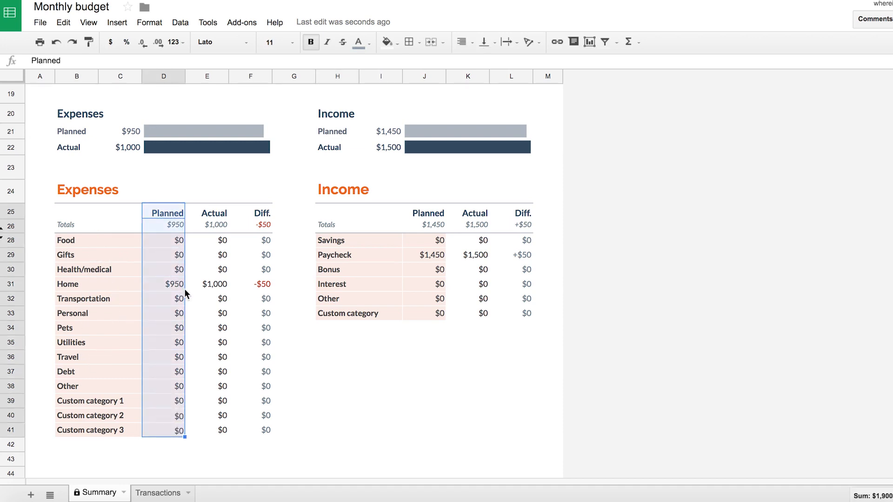
{"action": "mouse_move", "coordinate": [216, 240]}
{"action": "left_mouse_down"}
{"action": "mouse_move", "coordinate": [204, 447]}
{"action": "mouse_move", "coordinate": [205, 431]}
{"action": "left_mouse_up"}
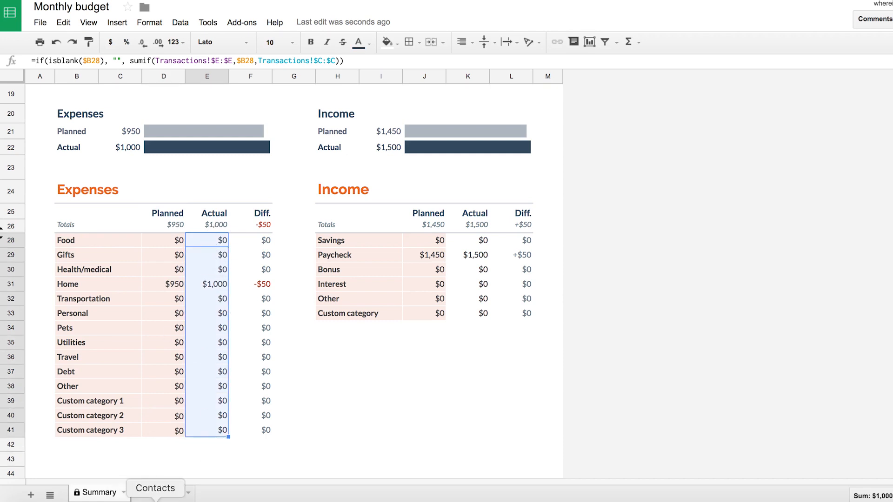
{"action": "left_click_drag", "start_coordinate": [265, 245], "coordinate": [260, 426]}
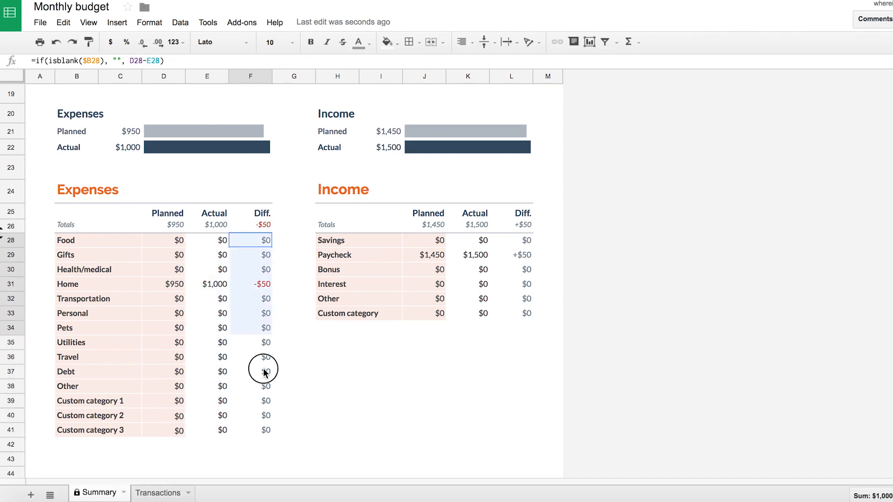
{"action": "left_click", "coordinate": [395, 345]}
{"action": "scroll", "coordinate": [326, 327], "scroll_direction": "up", "scroll_amount": 10}
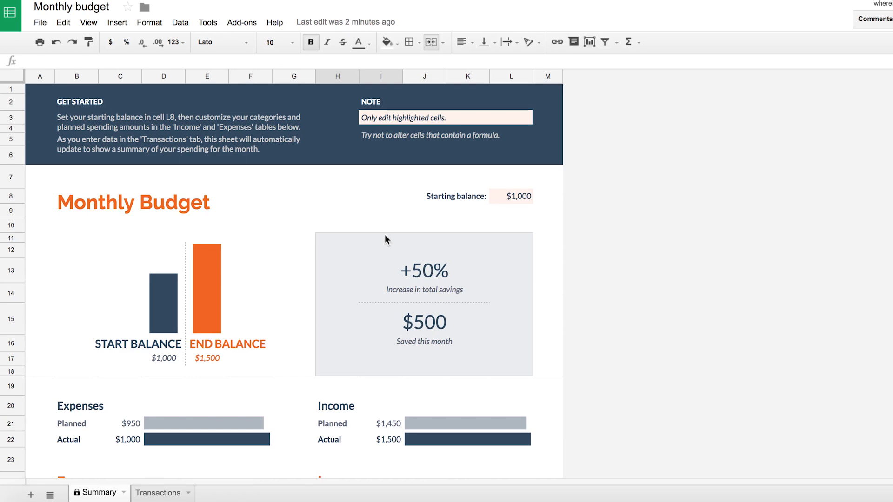
{"action": "left_click", "coordinate": [41, 23]}
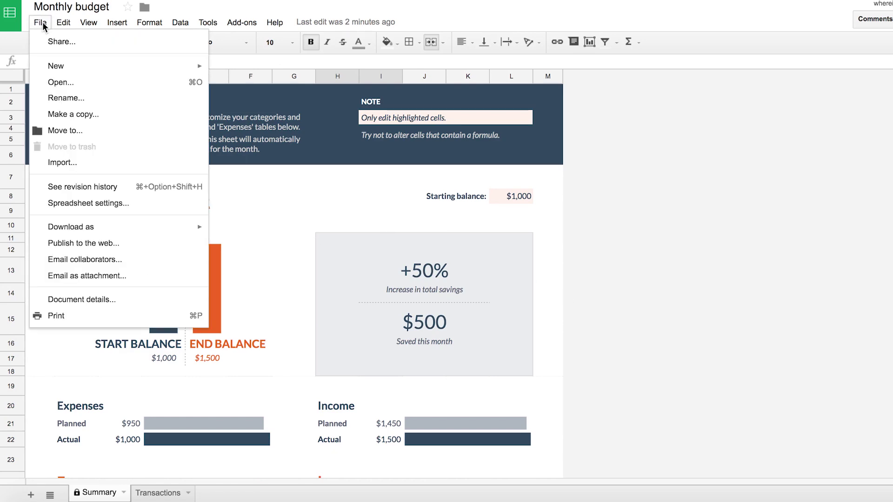
Step: Set the spreadsheet locale to United Kingdom and time zone to (GMT+00:00) GMT, then save settings
{"action": "left_click", "coordinate": [89, 203]}
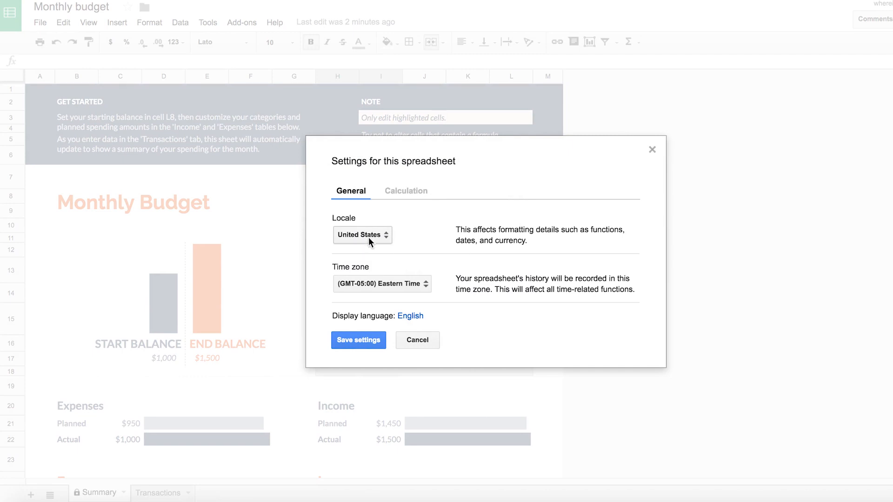
{"action": "left_click", "coordinate": [369, 238]}
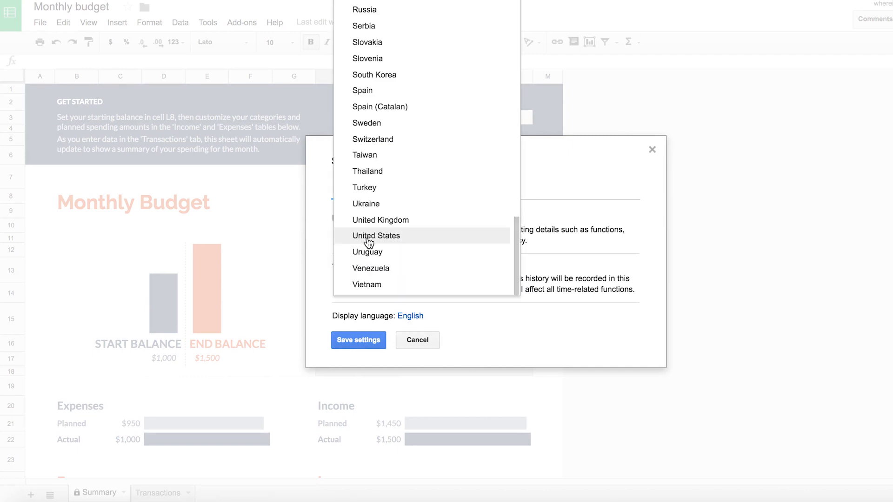
{"action": "left_click", "coordinate": [413, 226]}
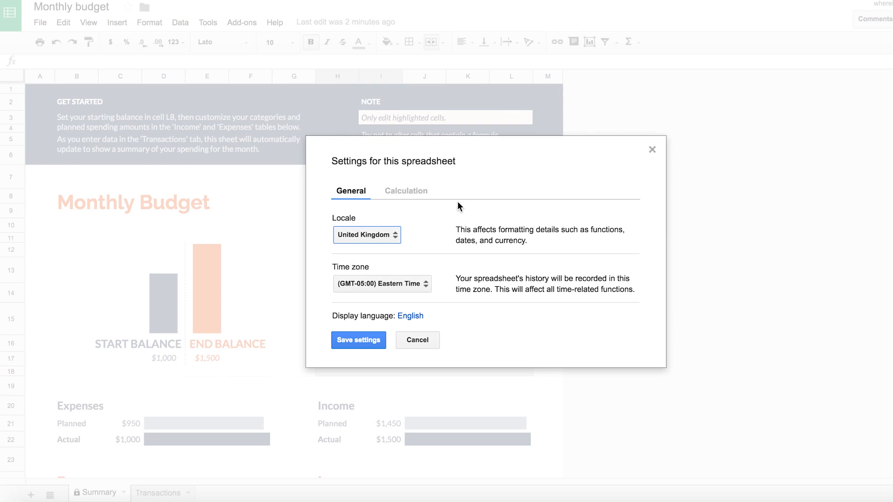
{"action": "left_click", "coordinate": [420, 283]}
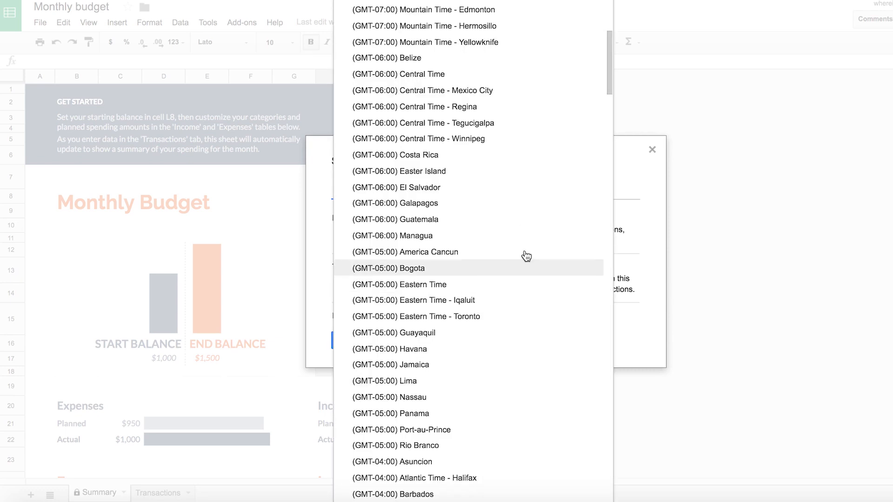
{"action": "left_click_drag", "start_coordinate": [610, 62], "coordinate": [610, 213]}
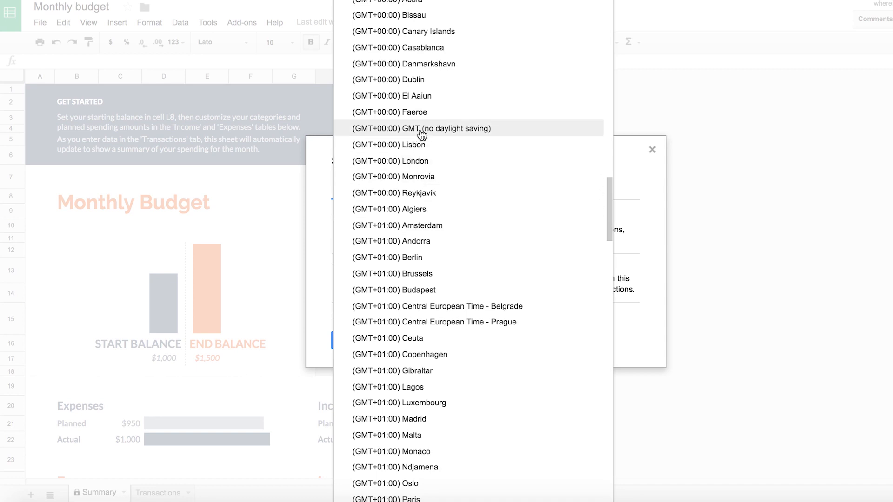
{"action": "left_click", "coordinate": [421, 129]}
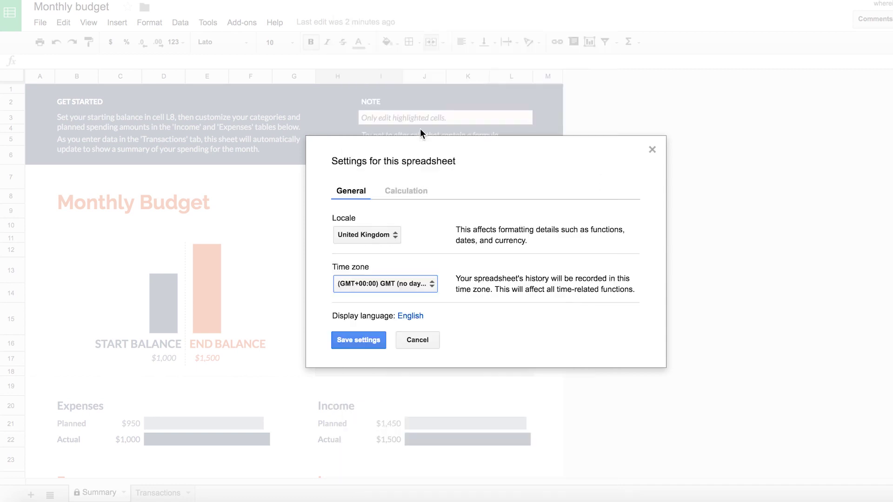
{"action": "left_click", "coordinate": [369, 341]}
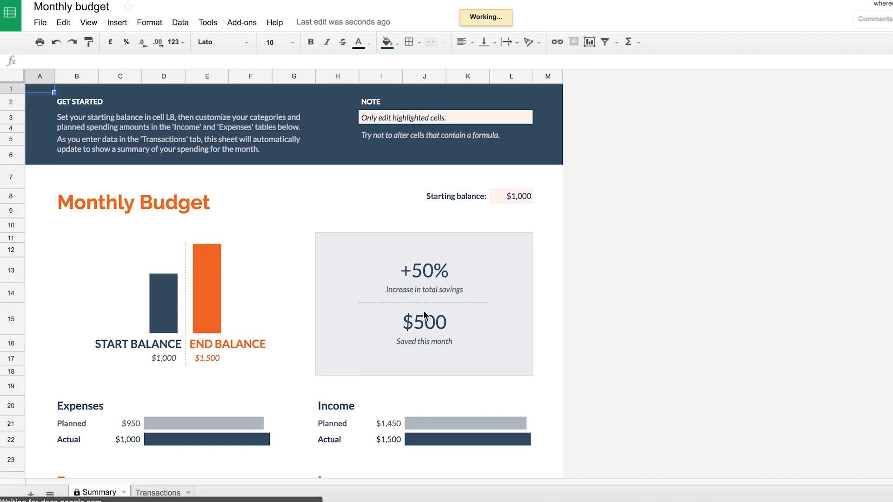
Step: Select the whole Summary sheet and format all values as £ currency, accepting the protected-range warning
{"action": "left_click", "coordinate": [293, 299]}
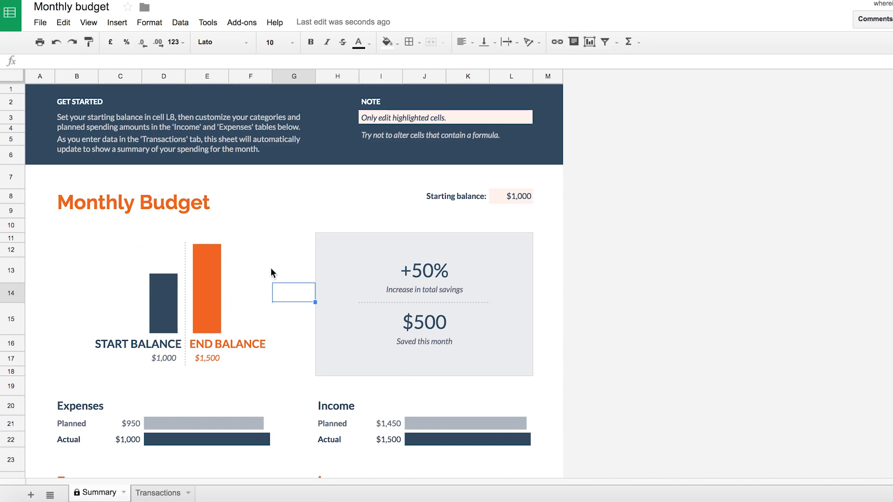
{"action": "left_click", "coordinate": [279, 212]}
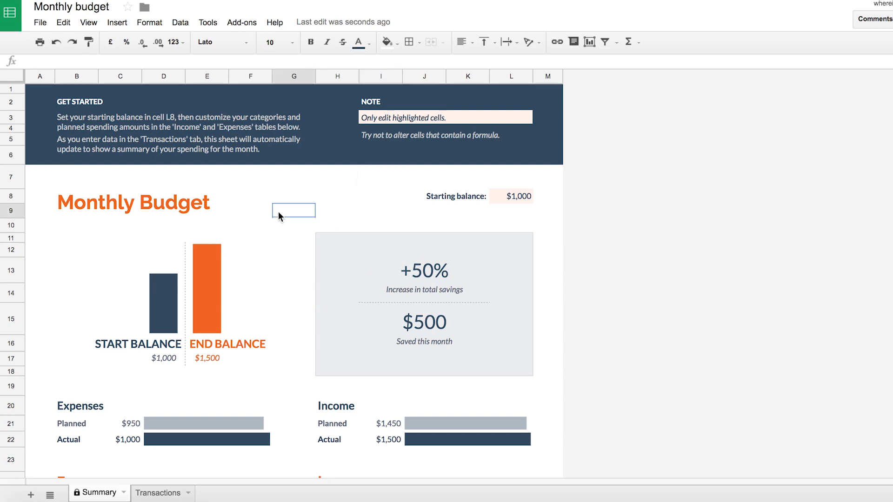
{"action": "left_click", "coordinate": [253, 182]}
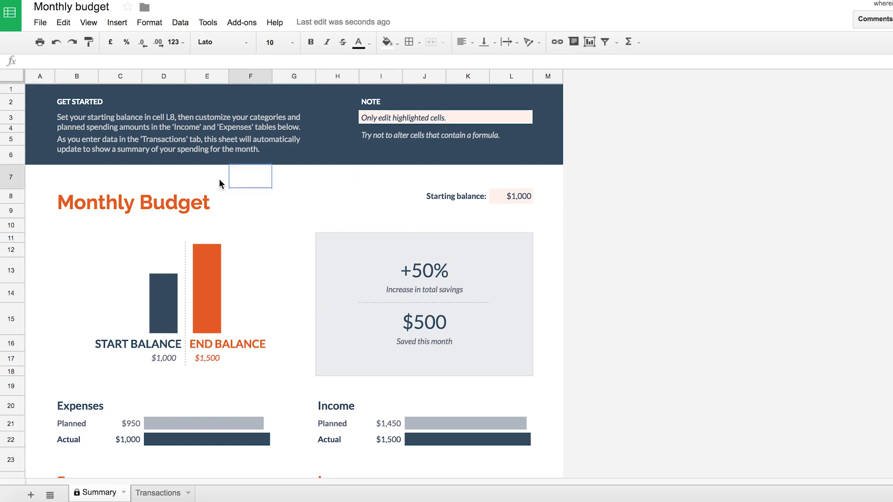
{"action": "left_click", "coordinate": [13, 81]}
{"action": "mouse_move", "coordinate": [40, 76]}
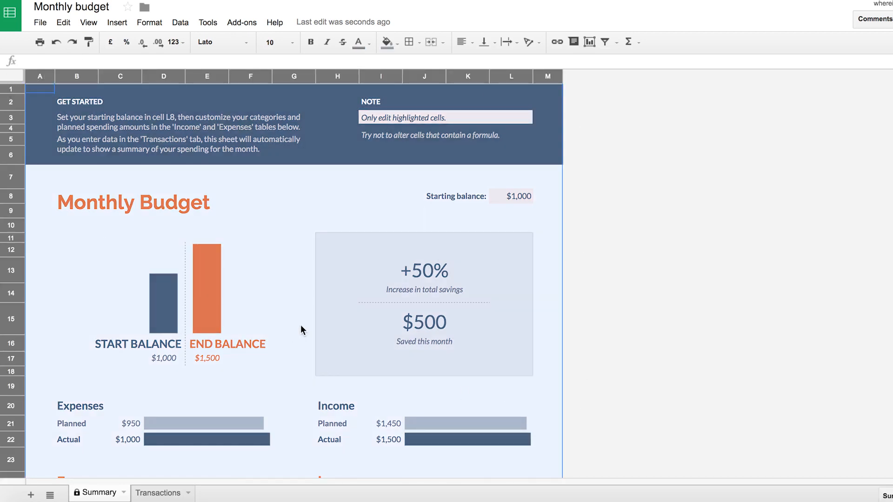
{"action": "left_click", "coordinate": [111, 45]}
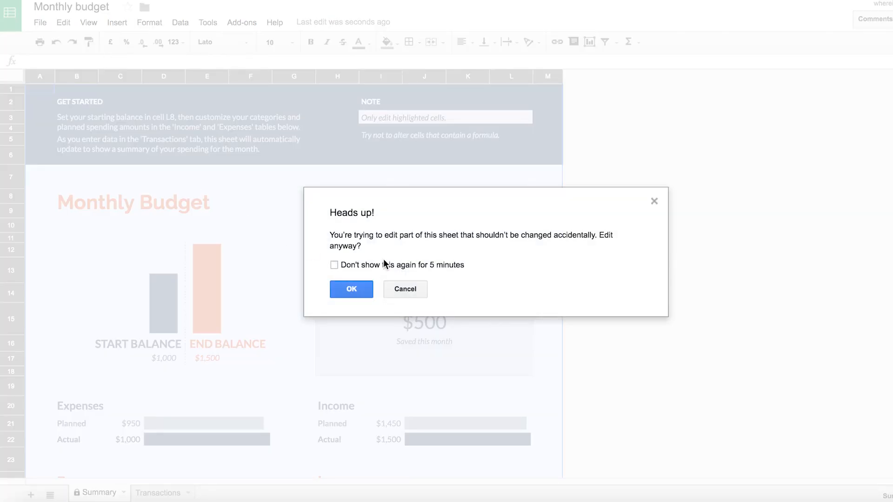
{"action": "left_click", "coordinate": [353, 289]}
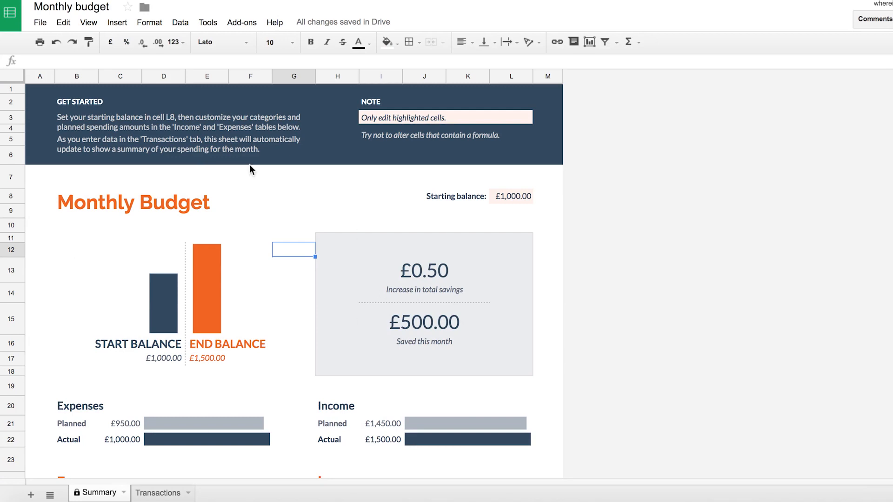
{"action": "scroll", "coordinate": [279, 339], "scroll_direction": "down", "scroll_amount": 1}
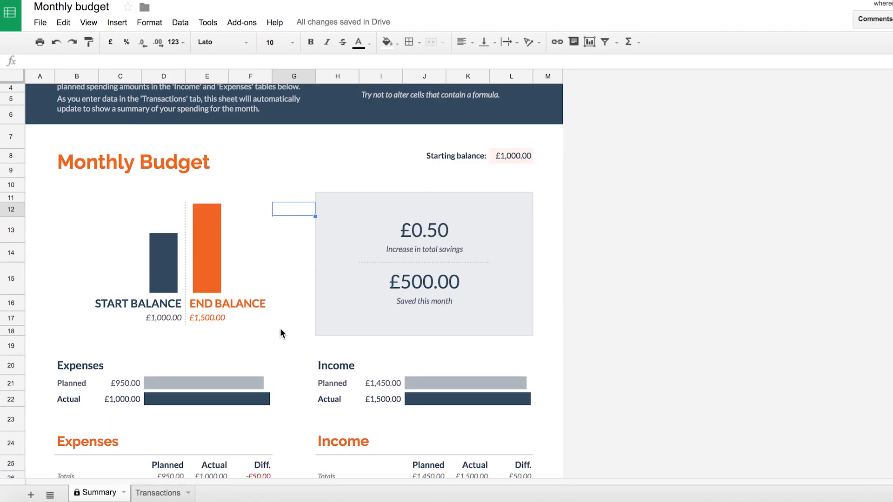
{"action": "scroll", "coordinate": [279, 339], "scroll_direction": "up", "scroll_amount": 1}
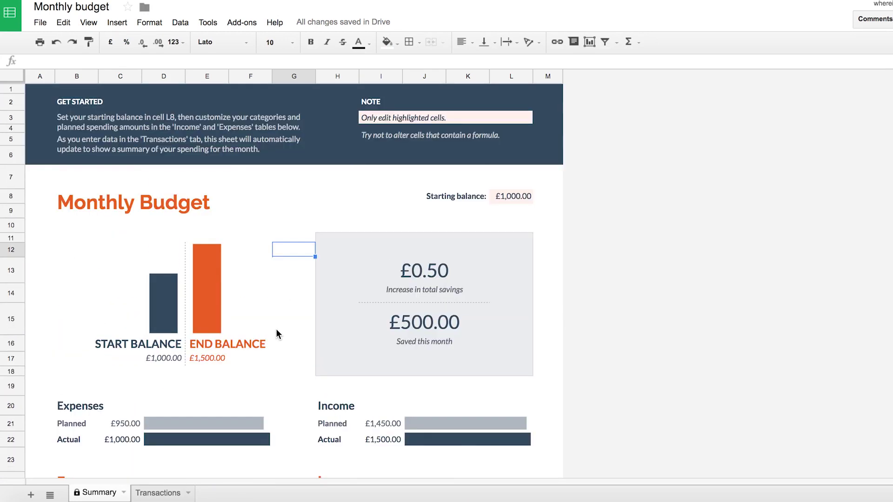
Step: Format the Increase in total savings figure as a percentage (50.00%), then move to Transactions' Amount column
{"action": "left_click", "coordinate": [431, 271]}
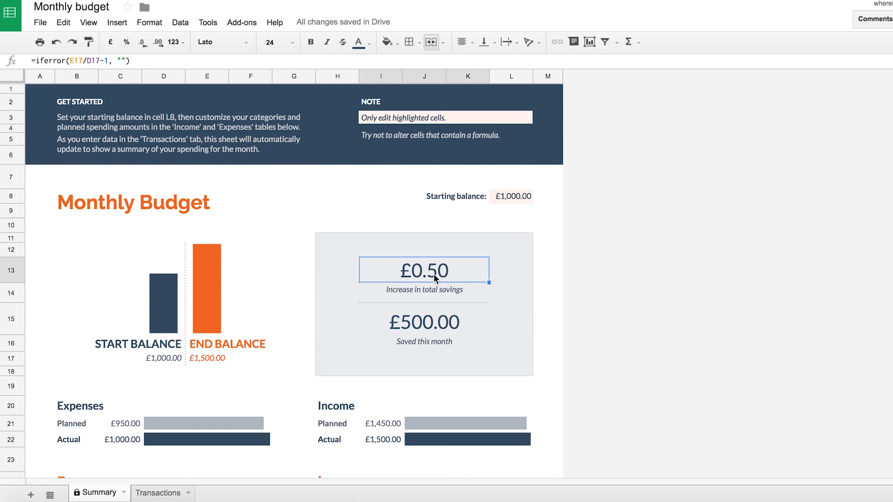
{"action": "left_click", "coordinate": [447, 241]}
{"action": "left_click", "coordinate": [434, 271]}
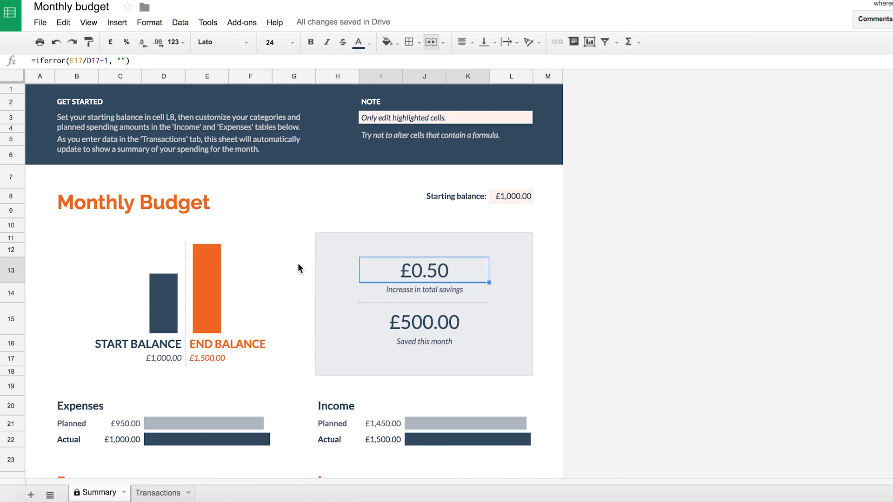
{"action": "left_click", "coordinate": [128, 43]}
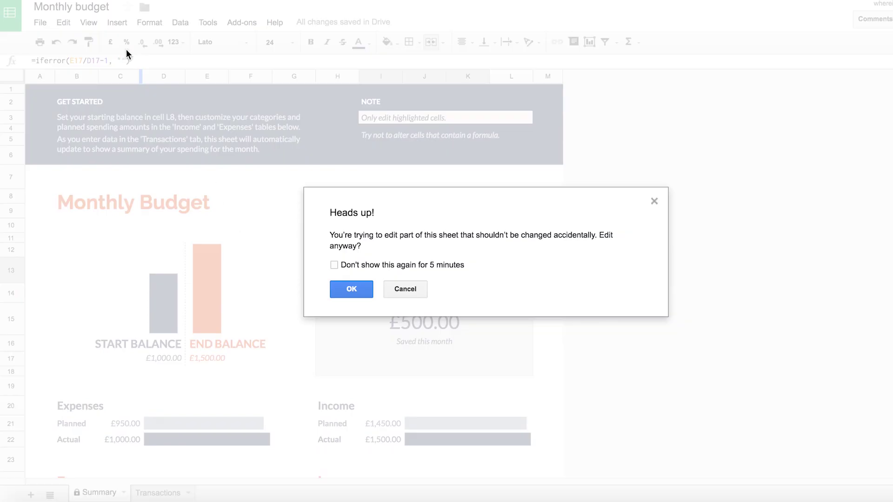
{"action": "left_click", "coordinate": [352, 290]}
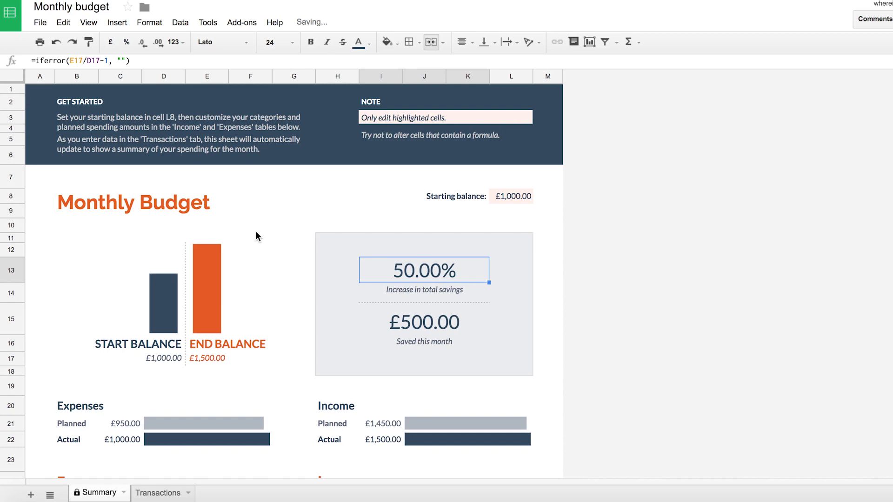
{"action": "left_click", "coordinate": [158, 493]}
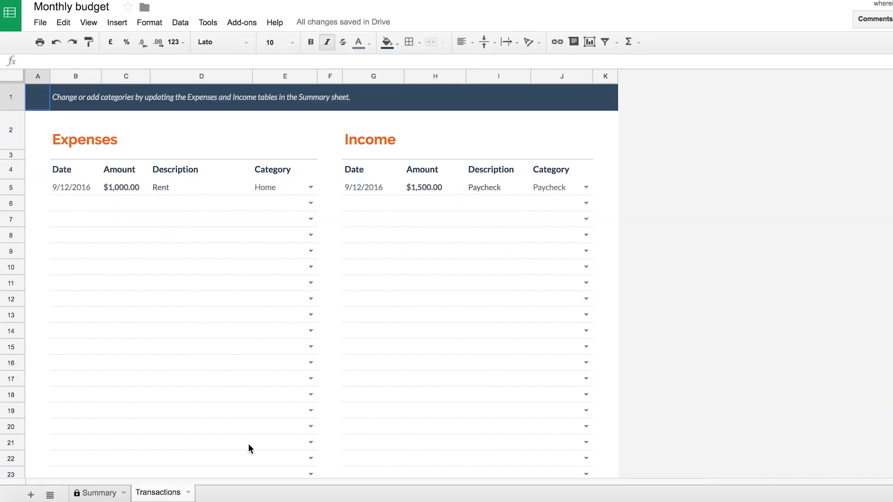
{"action": "left_click", "coordinate": [126, 76]}
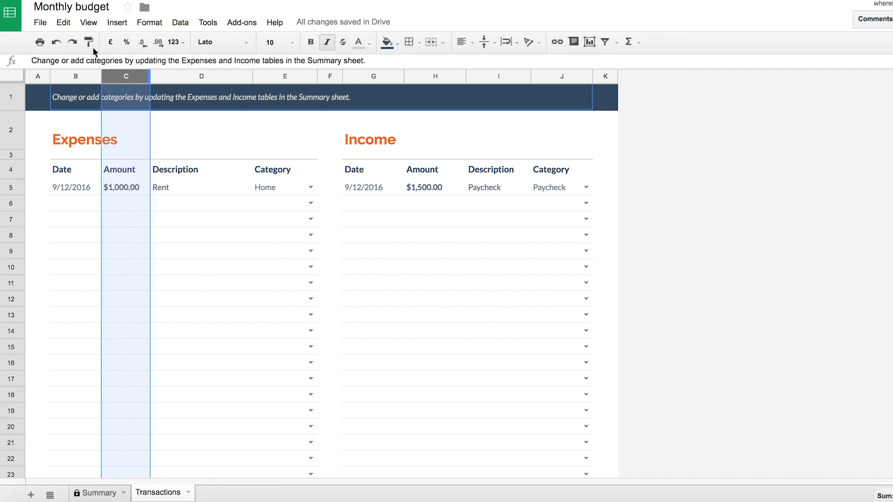
Step: Format the Transactions Expenses and Income Amount columns as pounds, £1,000.00 and £1,500.00
{"action": "left_click", "coordinate": [109, 42]}
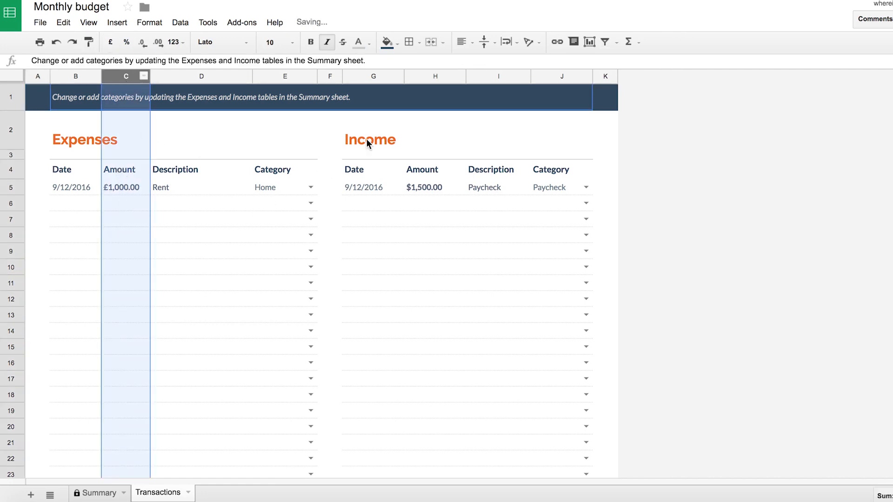
{"action": "left_click", "coordinate": [433, 76]}
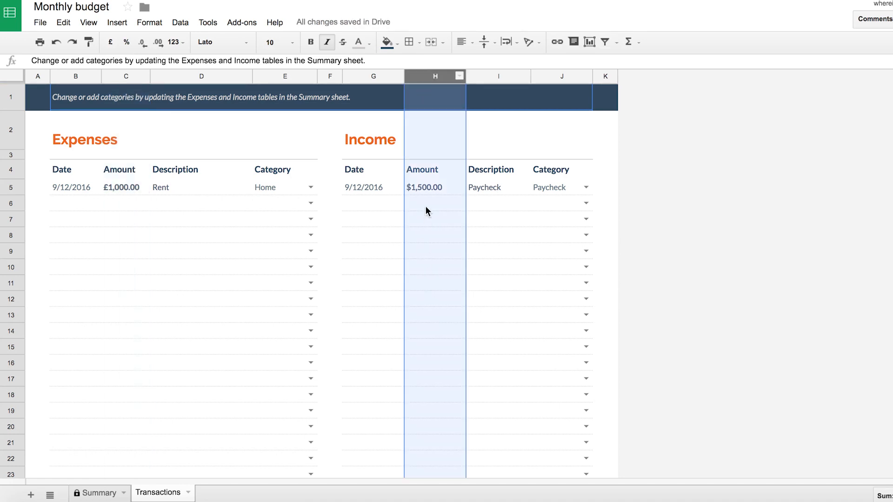
{"action": "left_click", "coordinate": [110, 41]}
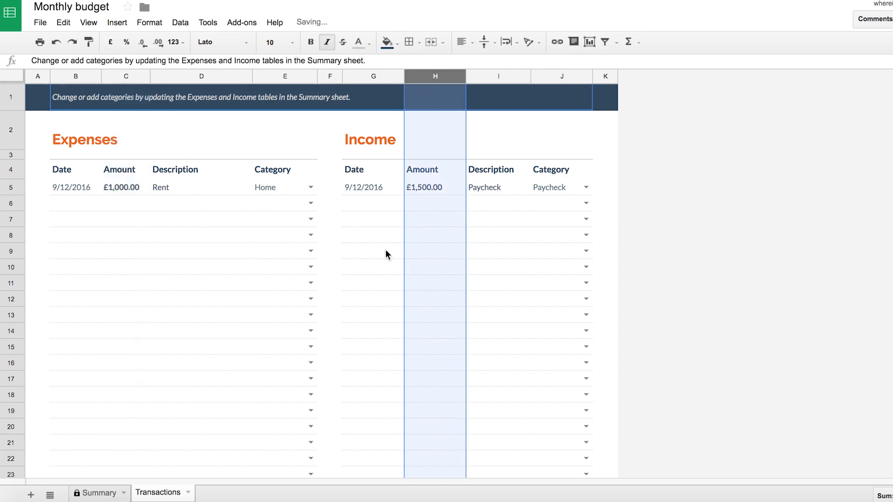
{"action": "left_click", "coordinate": [352, 257]}
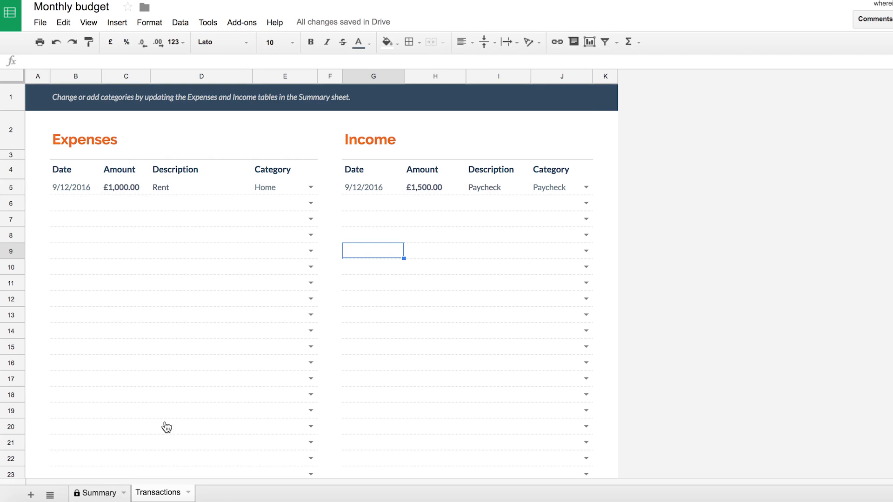
{"action": "left_click", "coordinate": [99, 492]}
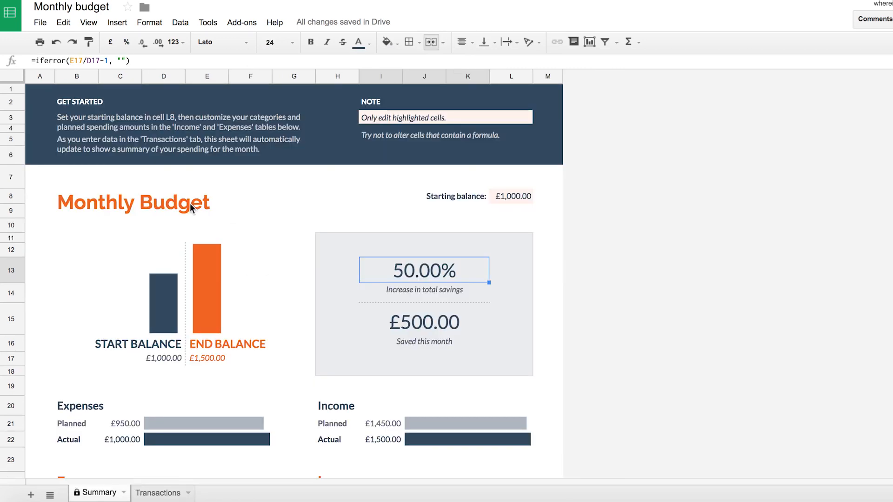
Step: Review the £1,000.00 starting balance and the planned amounts for Food, Home (£950.00) and Transportation
{"action": "mouse_move", "coordinate": [467, 76]}
{"action": "left_click", "coordinate": [515, 199]}
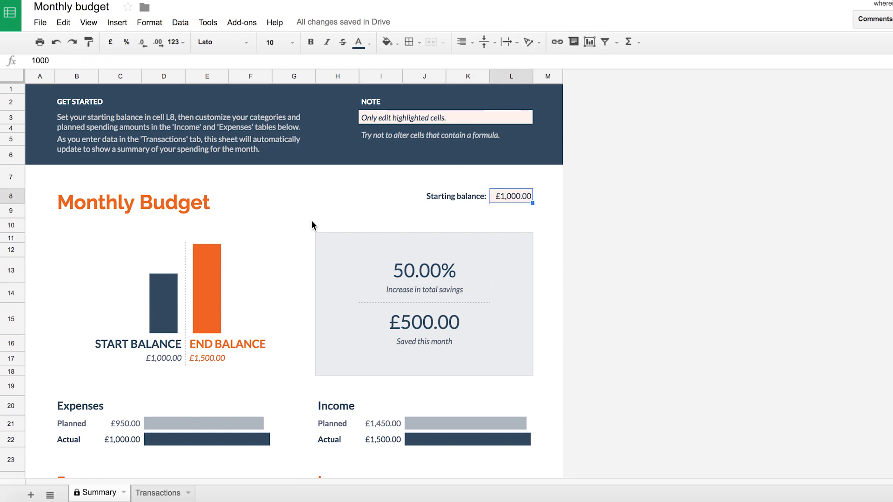
{"action": "scroll", "coordinate": [311, 219], "scroll_direction": "down", "scroll_amount": 5}
{"action": "left_click_drag", "start_coordinate": [124, 282], "coordinate": [169, 427]}
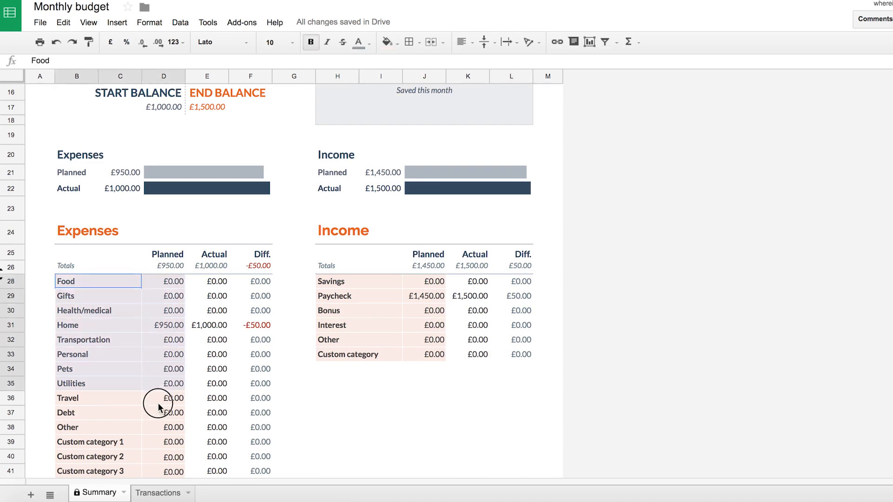
{"action": "left_click", "coordinate": [170, 339]}
{"action": "left_click", "coordinate": [171, 296]}
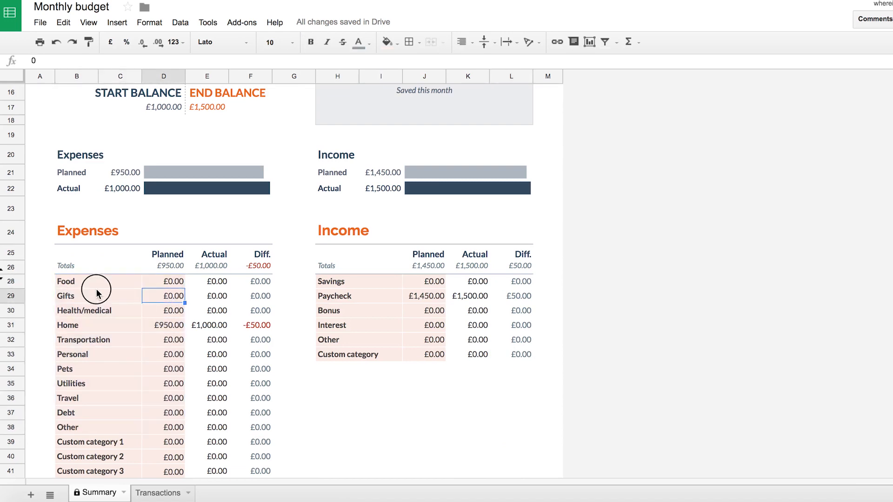
{"action": "left_click", "coordinate": [98, 311]}
{"action": "left_click", "coordinate": [169, 325]}
{"action": "left_click", "coordinate": [164, 283]}
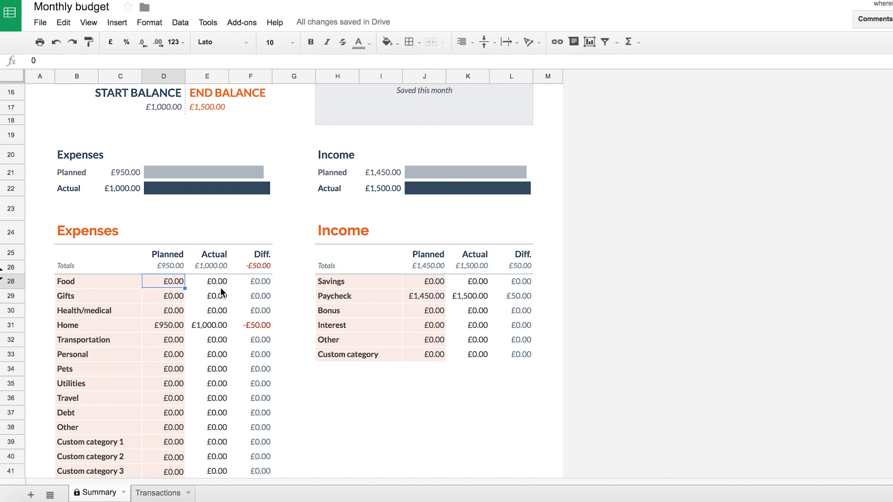
Step: Inspect the Actual and Diff. formulas for the Health/medical and Transportation expense rows
{"action": "left_click", "coordinate": [217, 281]}
{"action": "left_click", "coordinate": [217, 311]}
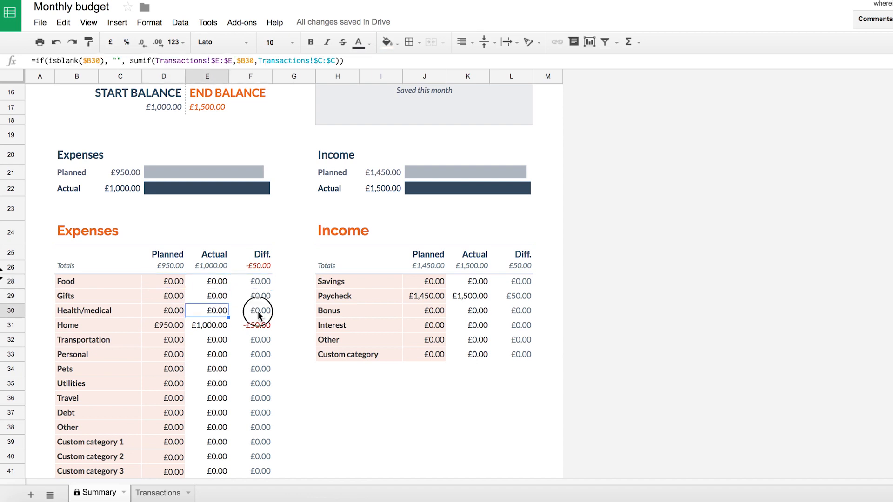
{"action": "left_click", "coordinate": [257, 312]}
{"action": "left_click", "coordinate": [261, 327]}
{"action": "left_click", "coordinate": [220, 340]}
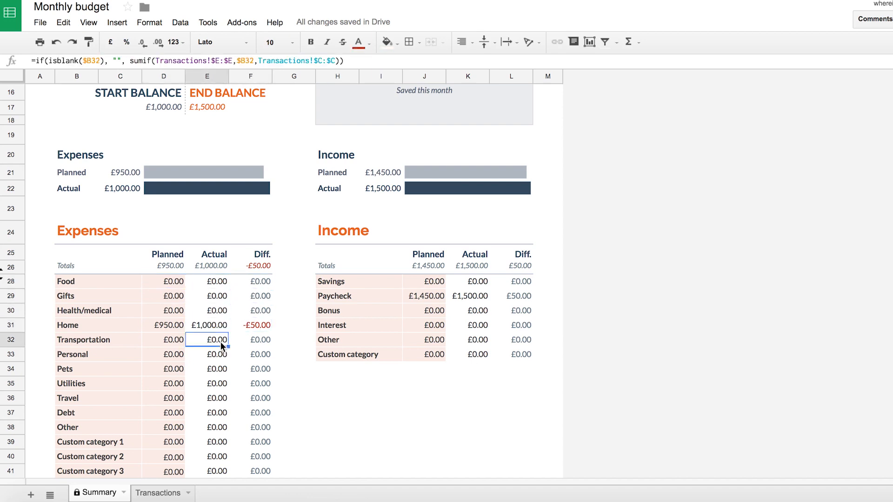
{"action": "left_click", "coordinate": [261, 340]}
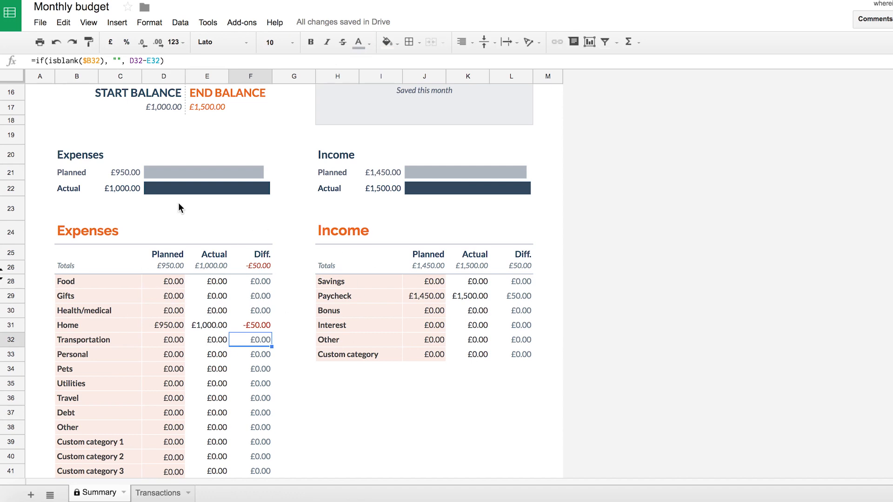
{"action": "scroll", "coordinate": [325, 326], "scroll_direction": "up", "scroll_amount": 5}
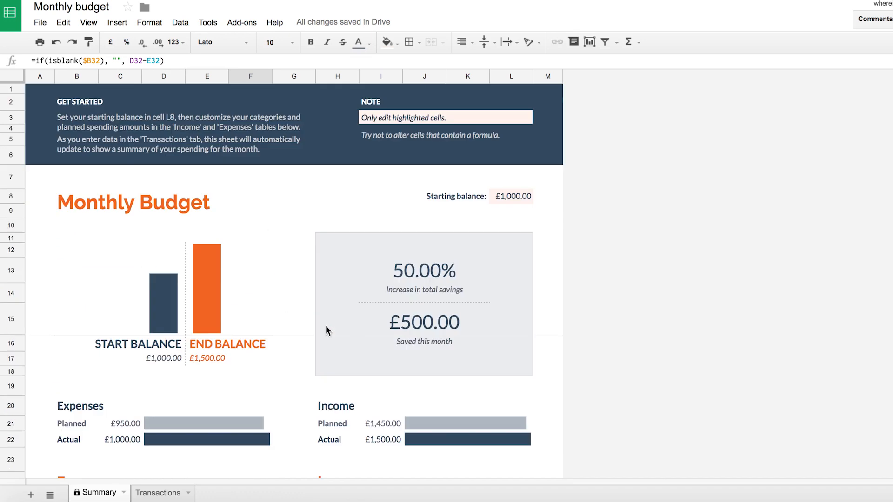
{"action": "left_click", "coordinate": [525, 197]}
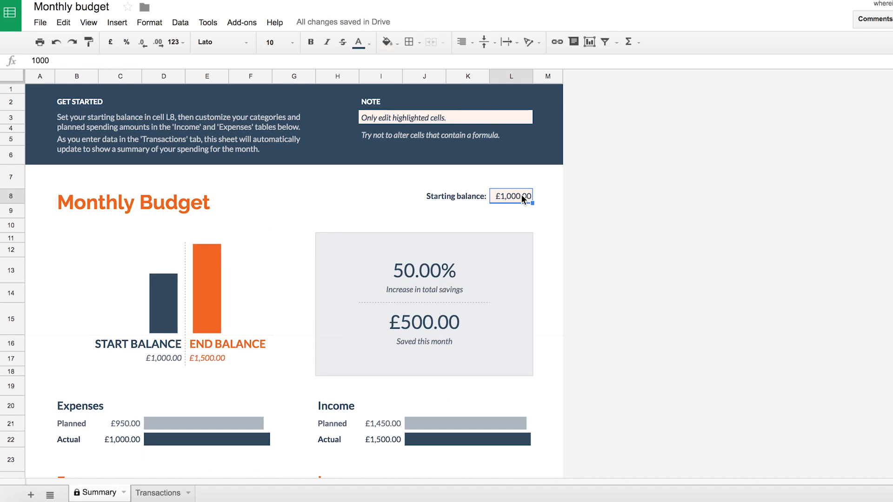
{"action": "key", "text": "Return"}
{"action": "key", "text": "Up"}
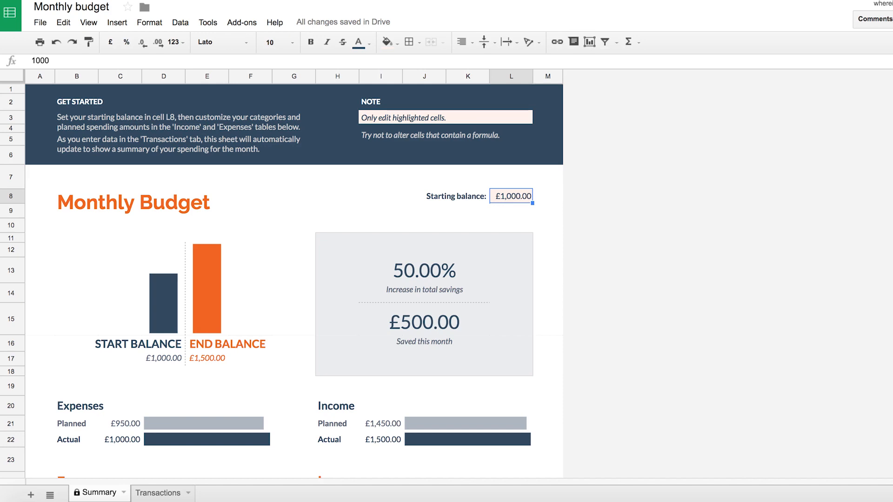
{"action": "type", "text": "100"}
{"action": "key", "text": "Return"}
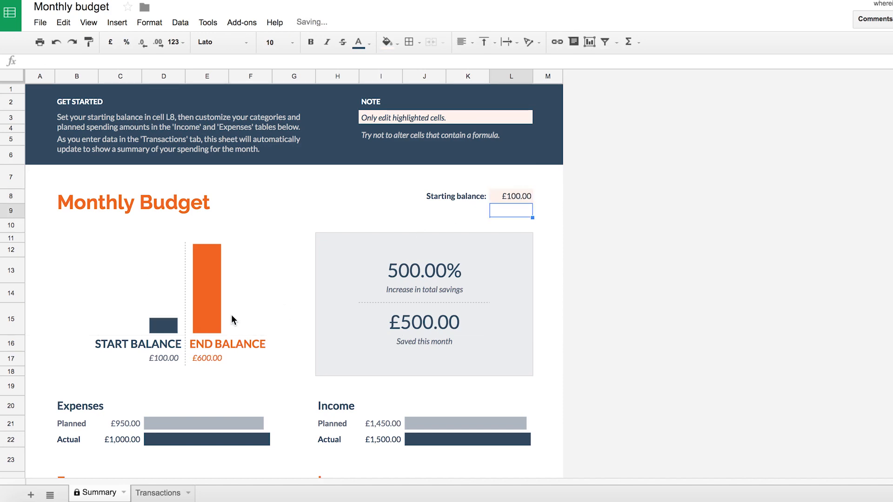
{"action": "left_click", "coordinate": [164, 328]}
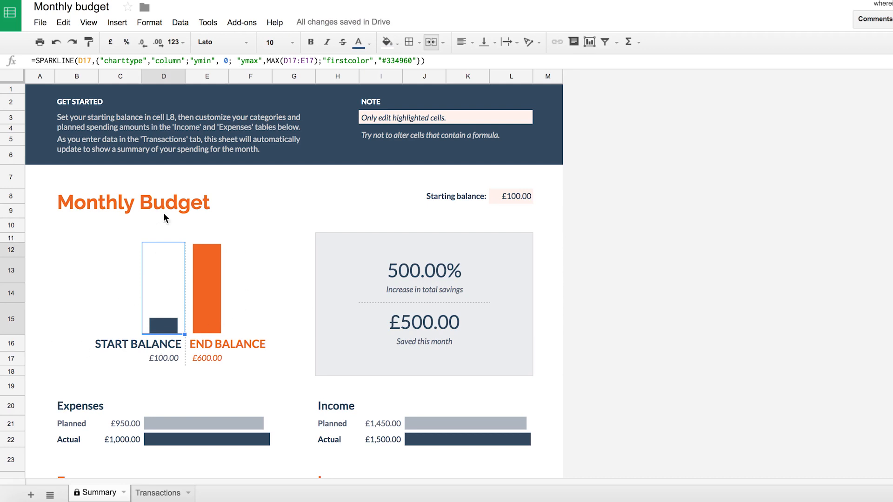
{"action": "left_click", "coordinate": [530, 189]}
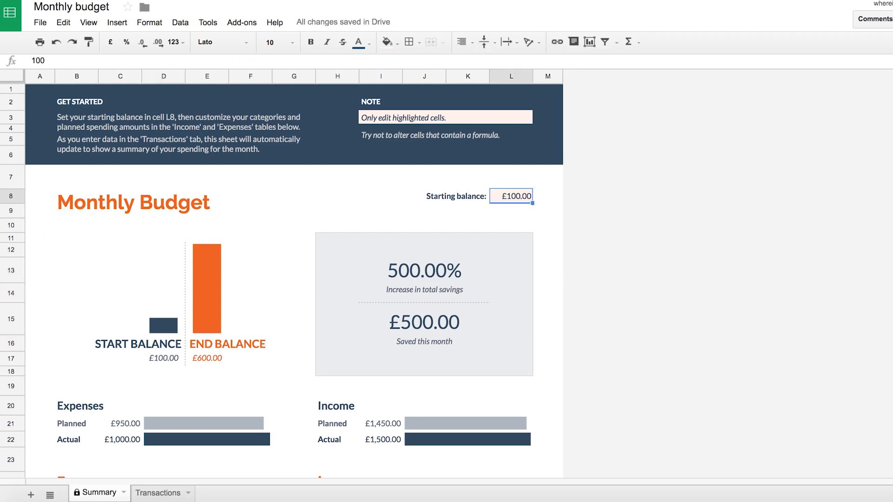
{"action": "type", "text": "0"}
{"action": "key", "text": "Return"}
{"action": "key", "text": "Up"}
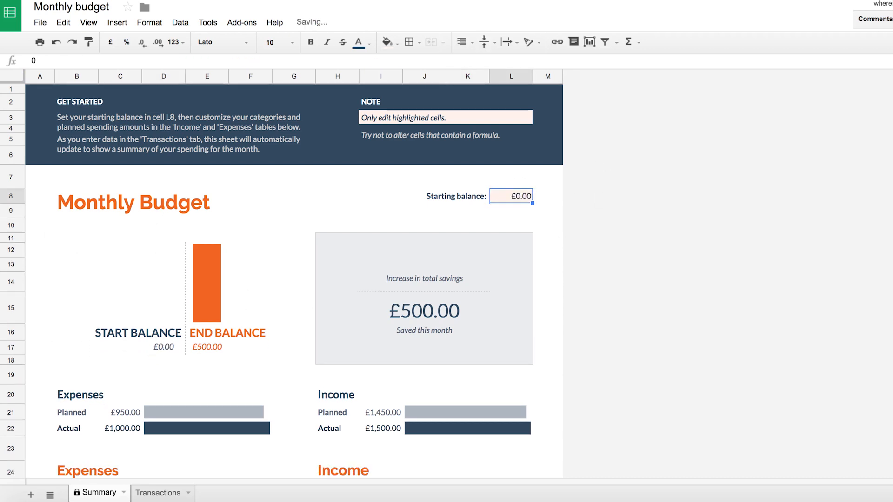
{"action": "type", "text": "10000"}
{"action": "key", "text": "Return"}
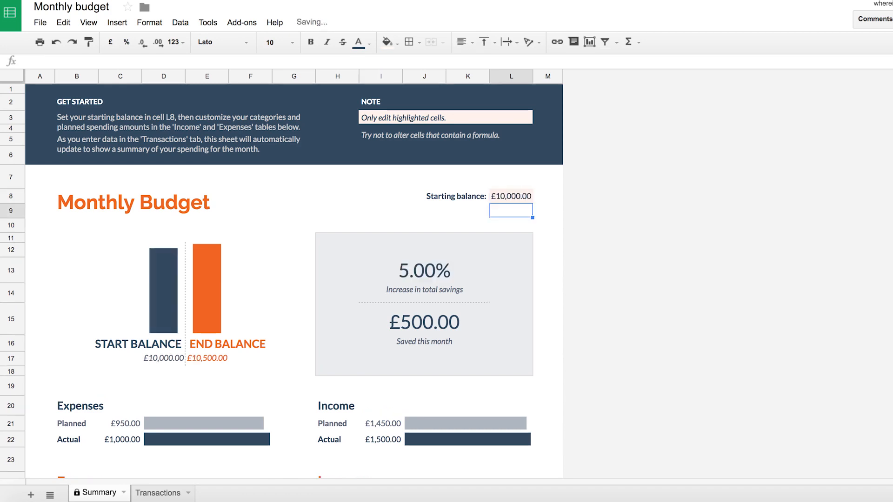
{"action": "key", "text": "Up"}
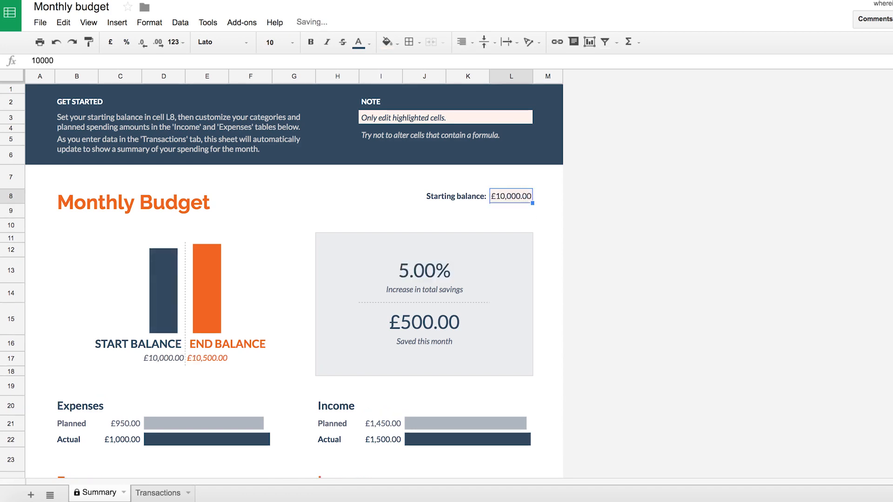
{"action": "type", "text": "1000"}
{"action": "key", "text": "Return"}
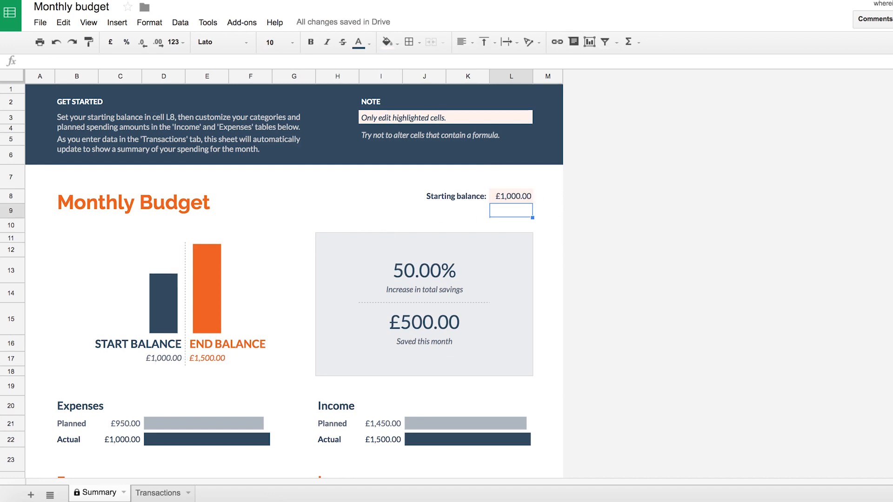
{"action": "scroll", "coordinate": [279, 279], "scroll_direction": "down", "scroll_amount": 5}
{"action": "scroll", "coordinate": [279, 279], "scroll_direction": "down", "scroll_amount": 5}
{"action": "scroll", "coordinate": [279, 279], "scroll_direction": "down", "scroll_amount": 5}
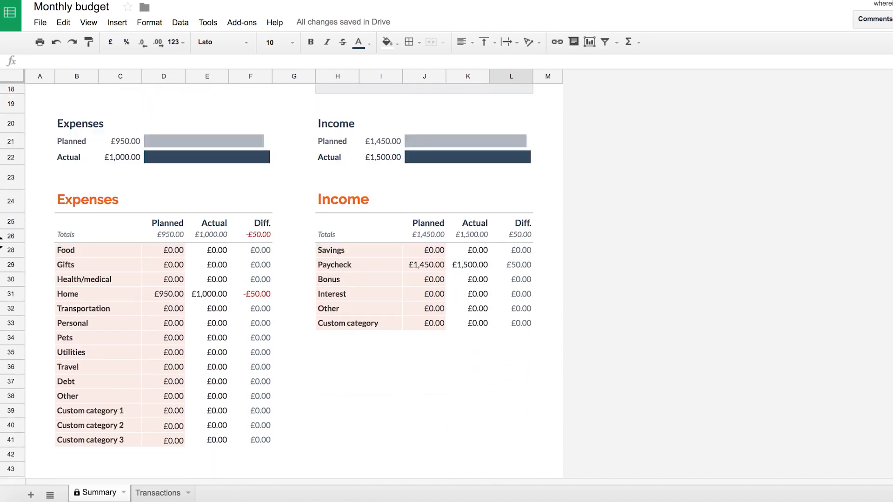
{"action": "scroll", "coordinate": [279, 279], "scroll_direction": "down", "scroll_amount": 3}
Step: Review the Expenses and Income headings and select category names from Food to Custom category 3
{"action": "left_click", "coordinate": [94, 153]}
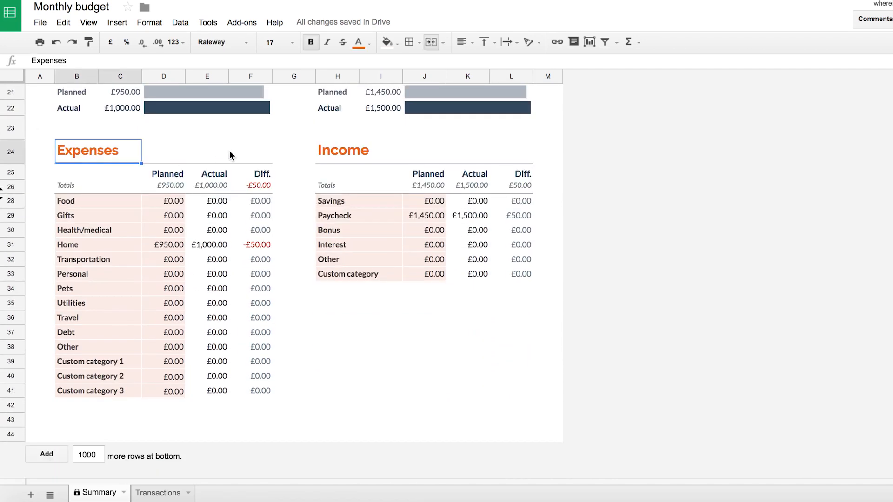
{"action": "left_click", "coordinate": [339, 150]}
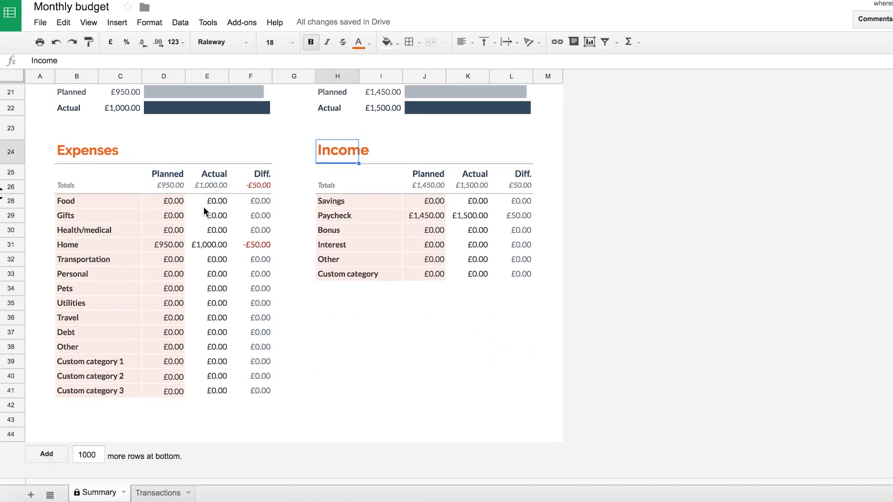
{"action": "left_click", "coordinate": [117, 204]}
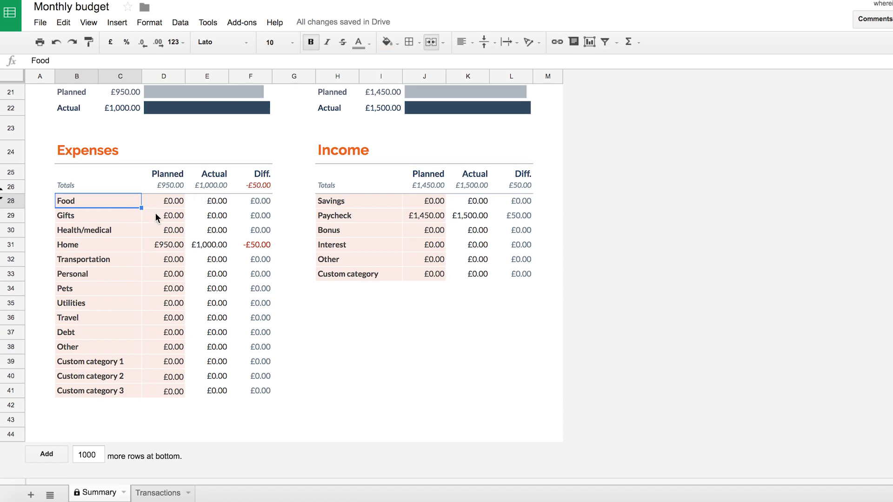
{"action": "left_click", "coordinate": [98, 245]}
{"action": "left_click_drag", "start_coordinate": [109, 203], "coordinate": [105, 391]}
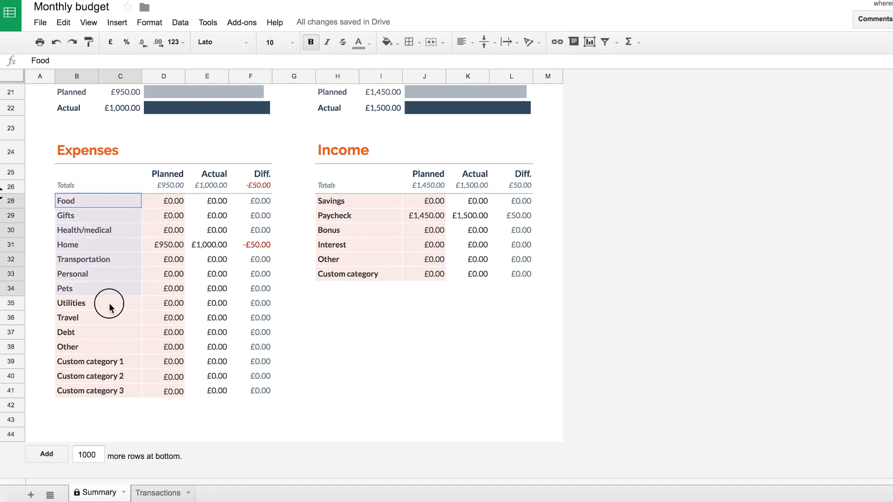
{"action": "left_click", "coordinate": [100, 207]}
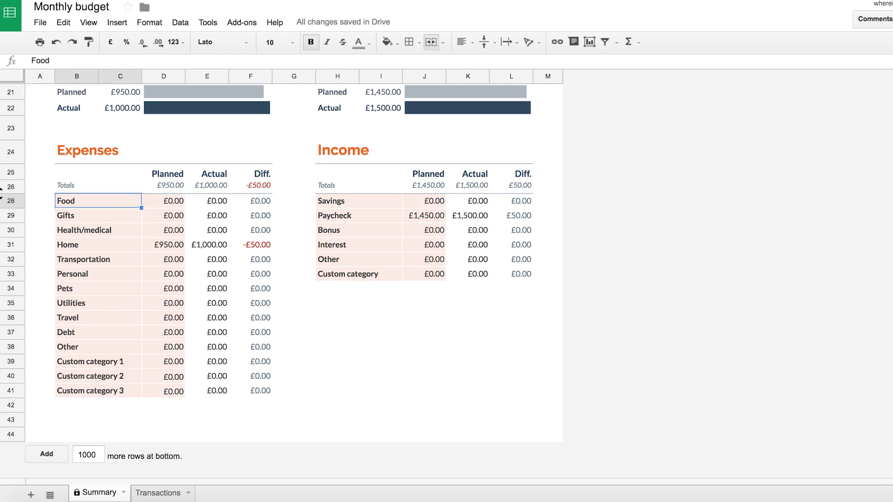
{"action": "type", "text": "Groceries"}
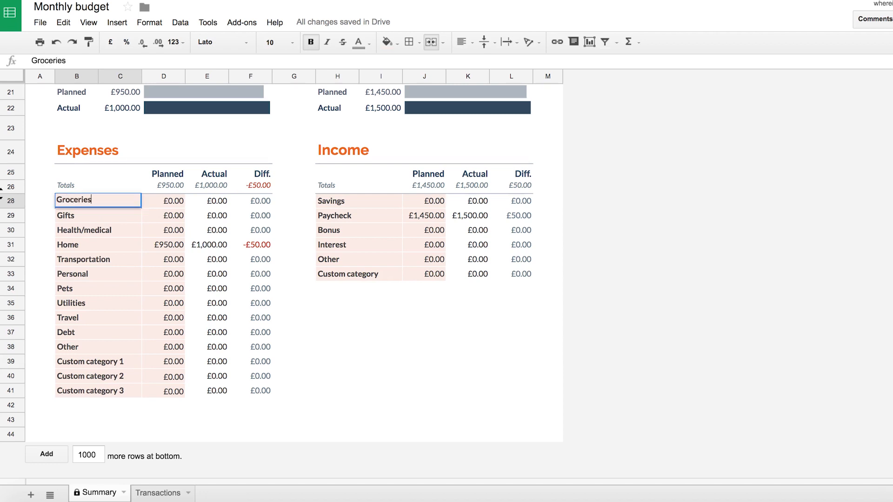
Step: Rename the Food category to Groceries and the Gifts category to Clothes
{"action": "key", "text": "Return"}
{"action": "key", "text": "Down"}
{"action": "key", "text": "Up"}
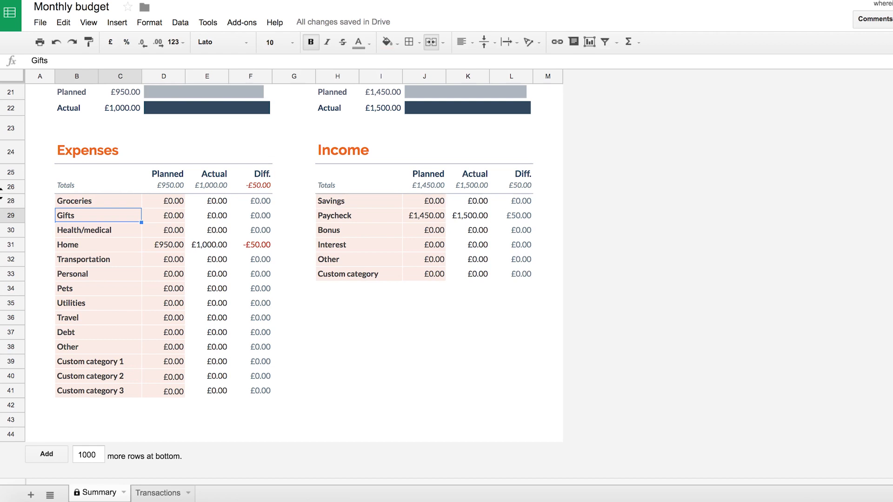
{"action": "type", "text": "Clothes"}
{"action": "key", "text": "Return"}
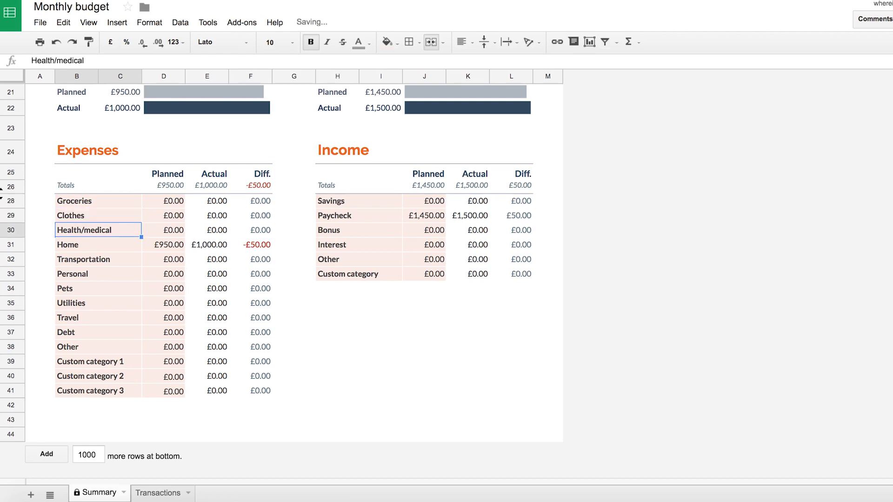
Step: Move around the renamed Groceries and Clothes rows, then select the three custom category names
{"action": "key", "text": "Down"}
{"action": "key", "text": "Right"}
{"action": "key", "text": "Right"}
{"action": "key", "text": "Left"}
{"action": "key", "text": "Left"}
{"action": "key", "text": "Up"}
{"action": "key", "text": "Up"}
{"action": "key", "text": "Up"}
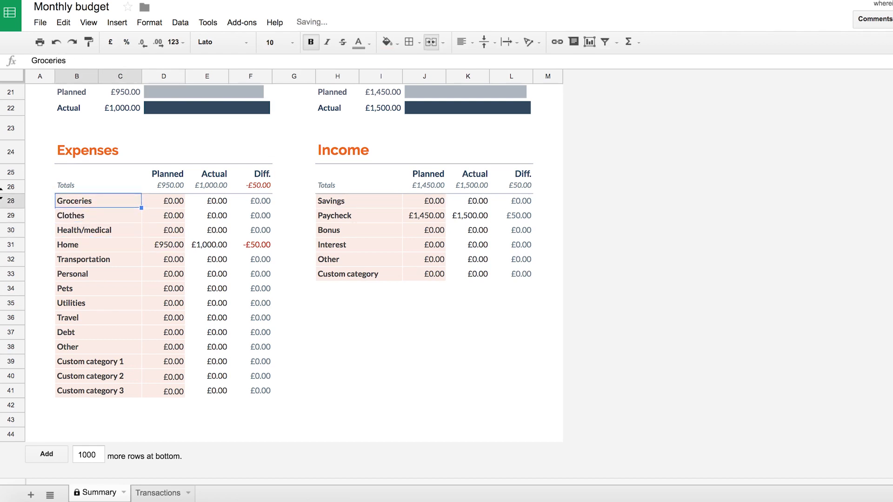
{"action": "key", "text": "Down"}
{"action": "key", "text": "Right"}
{"action": "key", "text": "Left"}
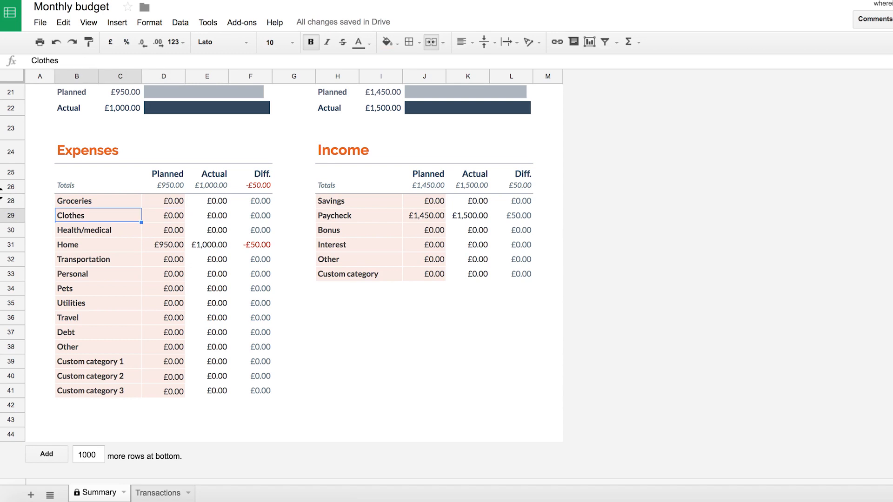
{"action": "key", "text": "Up"}
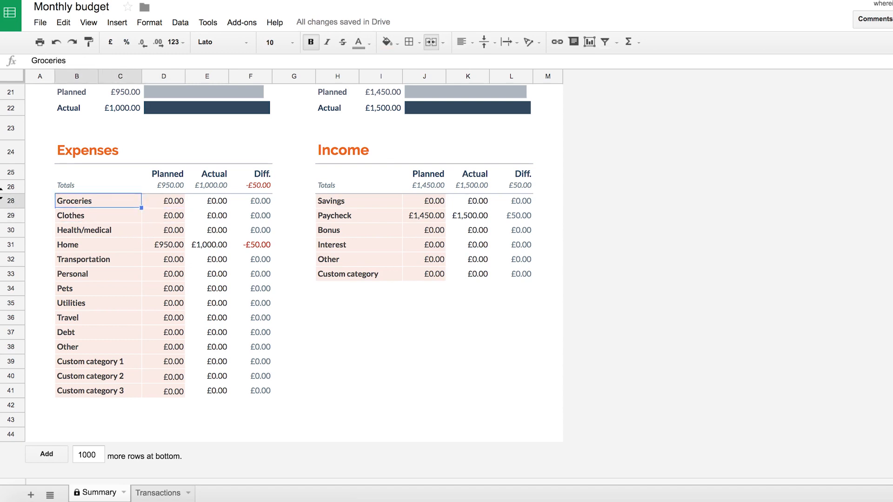
{"action": "left_click_drag", "start_coordinate": [112, 361], "coordinate": [122, 391]}
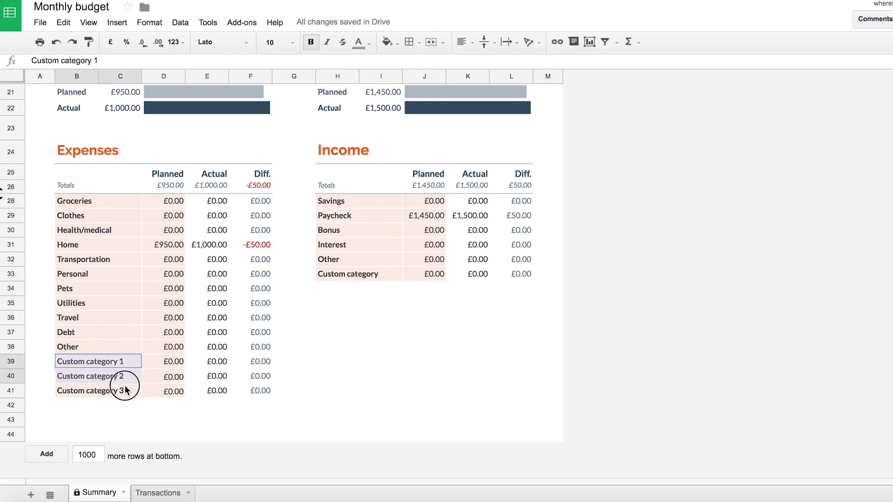
{"action": "left_click", "coordinate": [115, 364]}
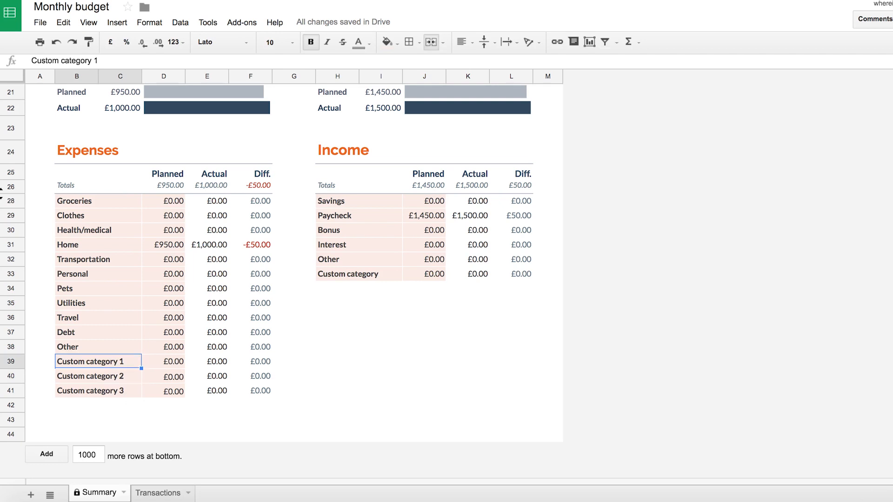
{"action": "key", "text": "Down"}
{"action": "key", "text": "Down"}
{"action": "key", "text": "Up"}
{"action": "key", "text": "Up"}
{"action": "type", "text": "Strippers"}
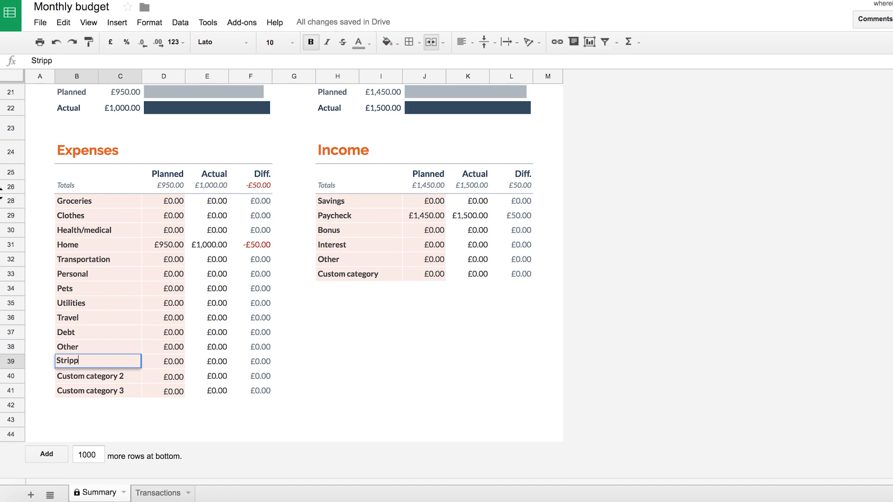
{"action": "key", "text": "Return"}
{"action": "key", "text": "Up"}
{"action": "type", "text": "McDonalds"}
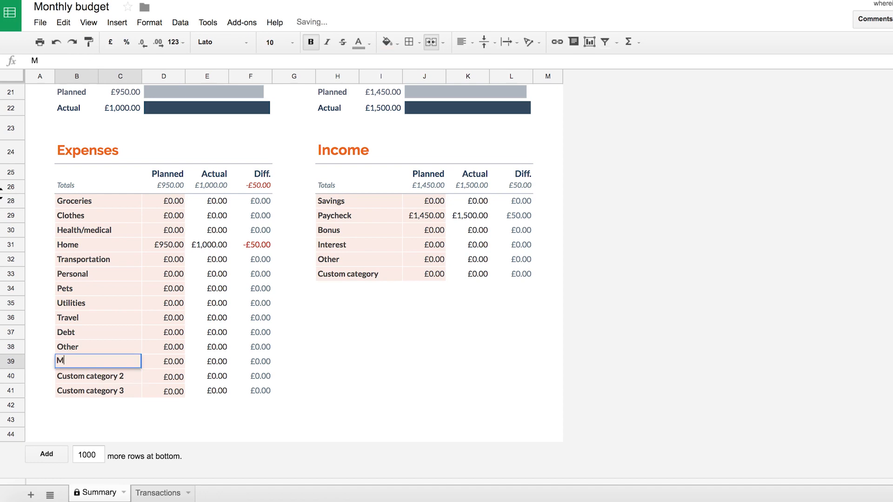
{"action": "key", "text": "Return"}
{"action": "key", "text": "Up"}
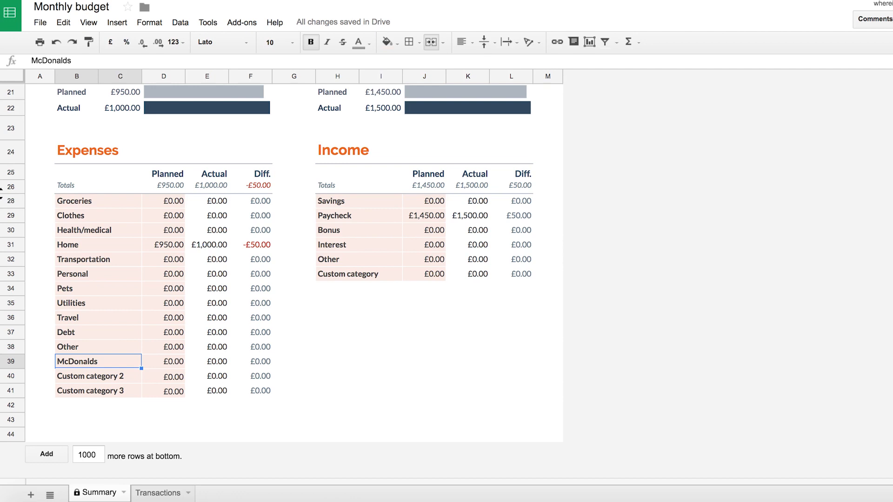
{"action": "type", "text": "Car e"}
{"action": "key", "text": "BackSpace"}
{"action": "key", "text": "BackSpace"}
{"action": "type", "text": "fuel"}
{"action": "key", "text": "Return"}
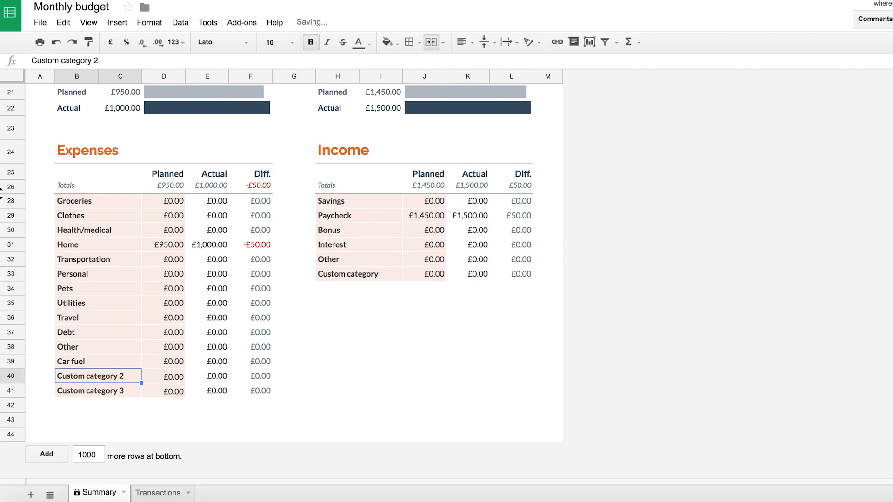
{"action": "key", "text": "Down"}
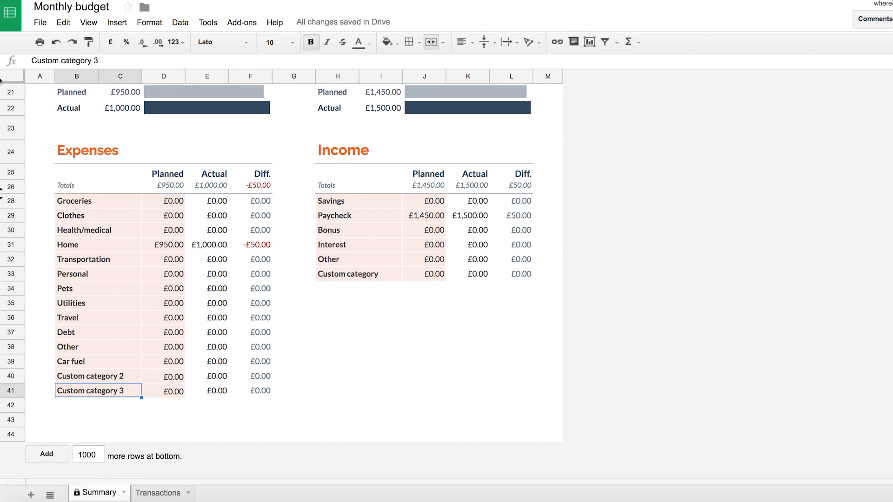
{"action": "left_click", "coordinate": [107, 406]}
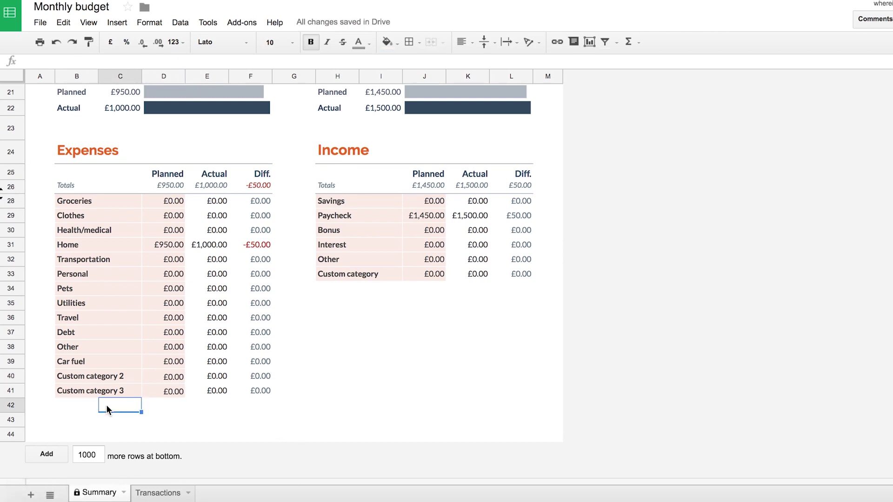
{"action": "left_click", "coordinate": [77, 402]}
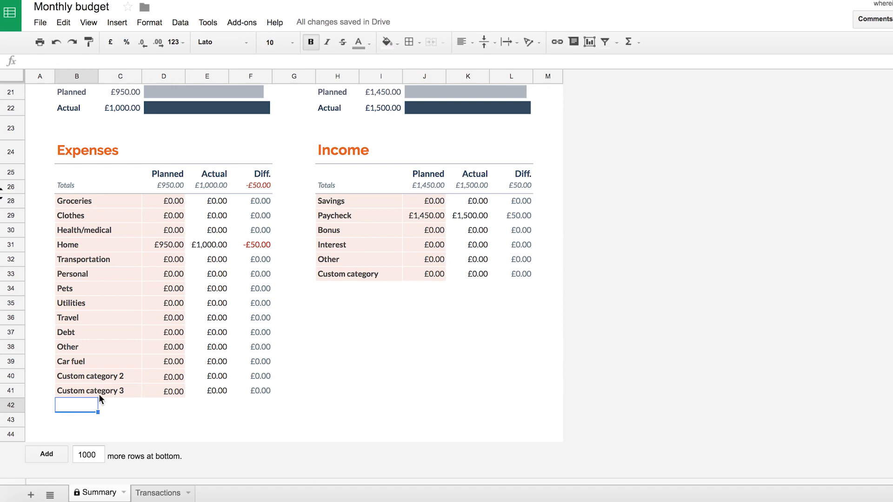
{"action": "type", "text": "test"}
{"action": "key", "text": "Return"}
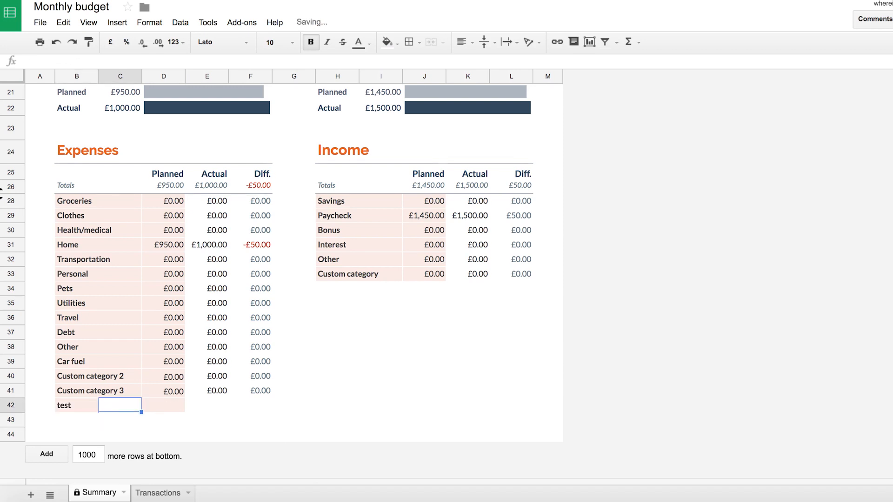
{"action": "key", "text": "Up"}
{"action": "key", "text": "Right"}
{"action": "key", "text": "Right"}
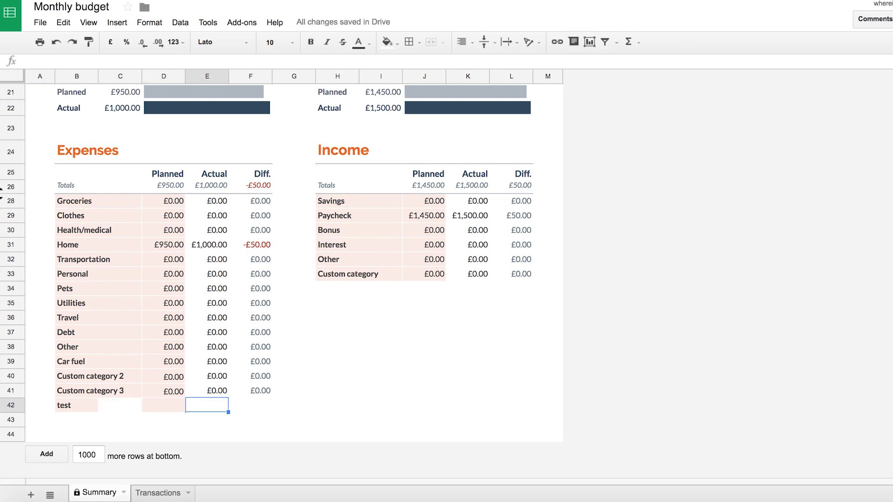
{"action": "left_click", "coordinate": [150, 493]}
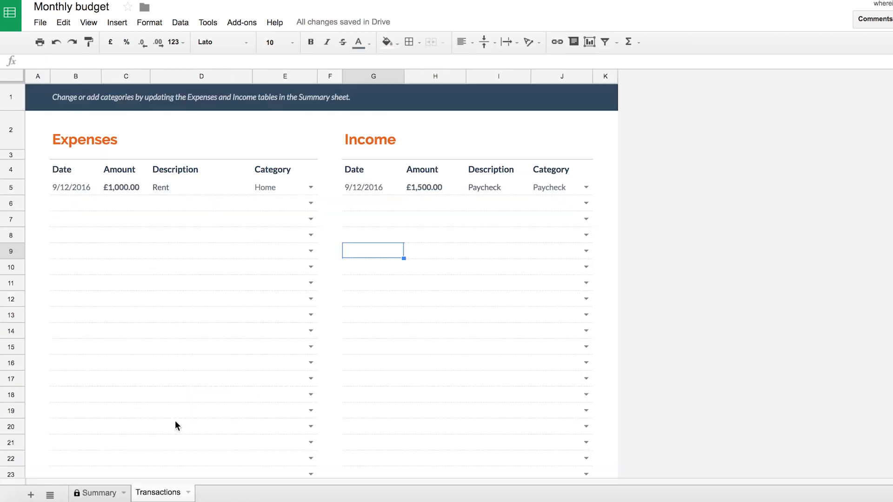
{"action": "double_click", "coordinate": [282, 187]}
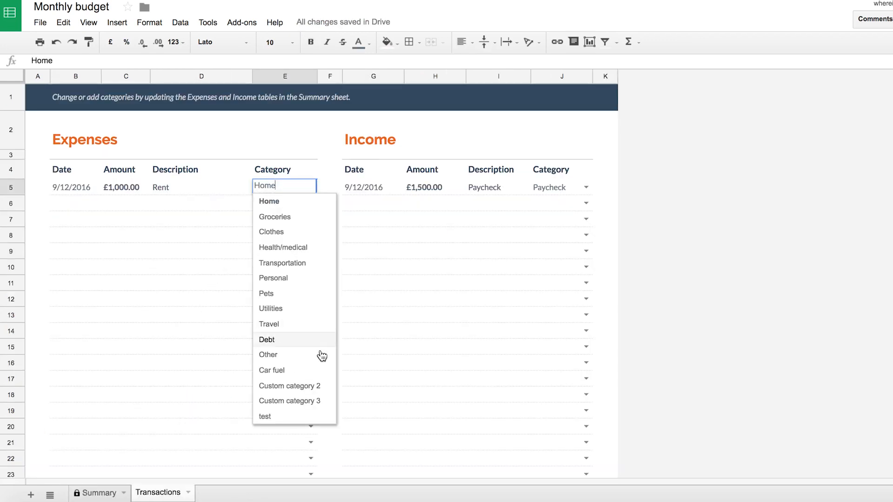
{"action": "left_click", "coordinate": [295, 417]}
{"action": "left_click", "coordinate": [311, 187]}
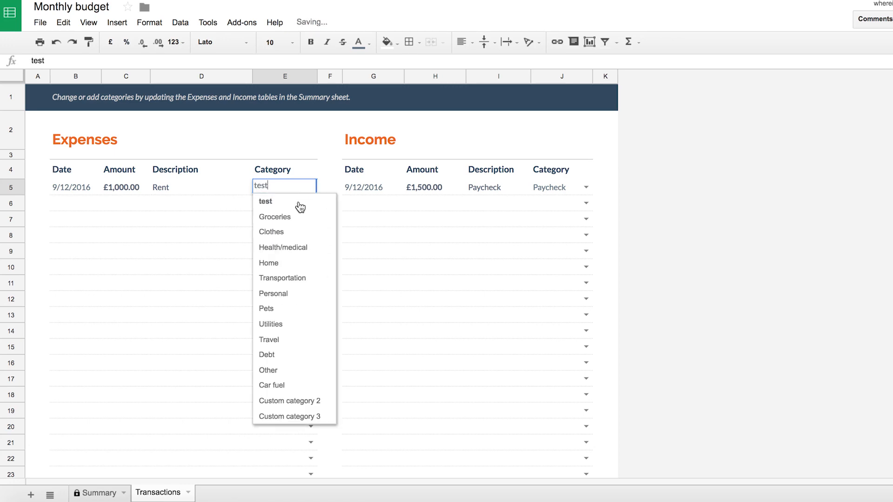
{"action": "left_click", "coordinate": [297, 219]}
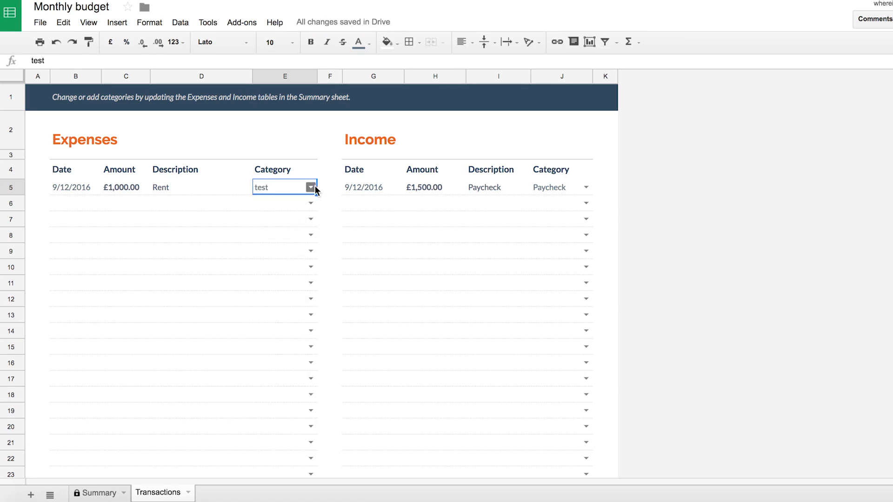
{"action": "double_click", "coordinate": [282, 187]}
{"action": "left_click", "coordinate": [276, 217]}
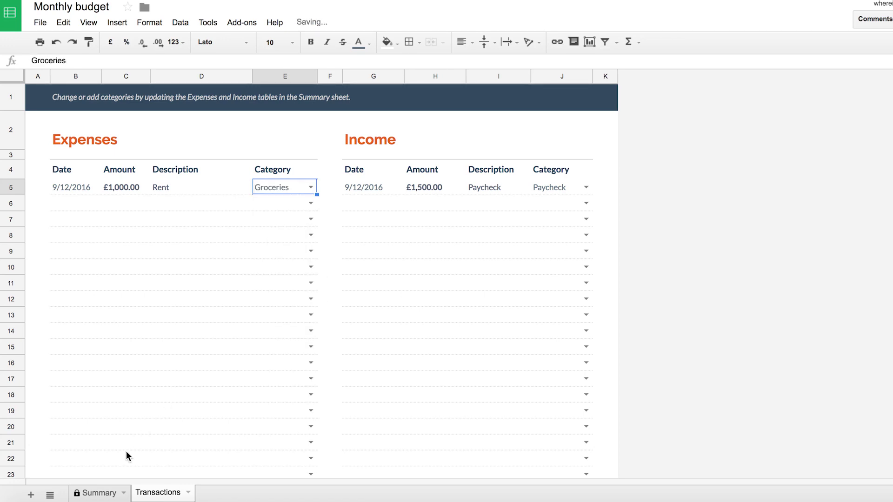
{"action": "left_click", "coordinate": [99, 493]}
{"action": "left_click", "coordinate": [250, 405]}
{"action": "left_click_drag", "start_coordinate": [66, 405], "coordinate": [118, 397]}
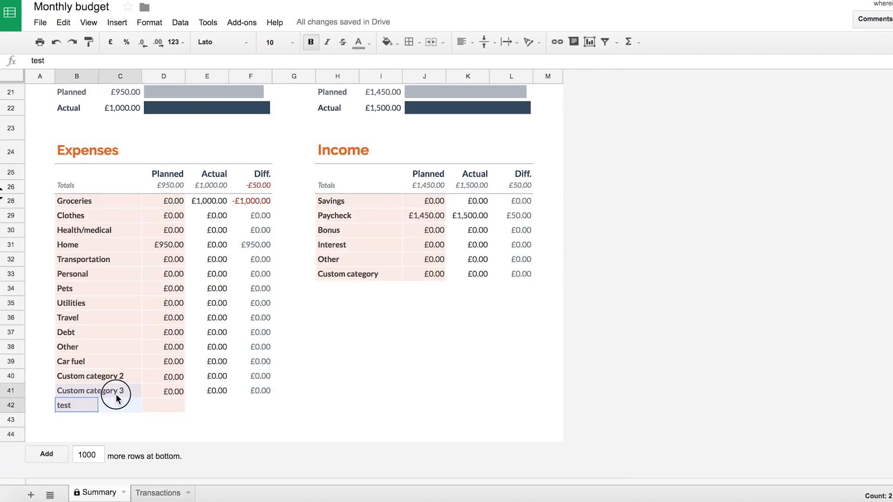
{"action": "left_click", "coordinate": [117, 391]}
{"action": "key", "text": "ctrl+c"}
{"action": "left_click", "coordinate": [67, 406]}
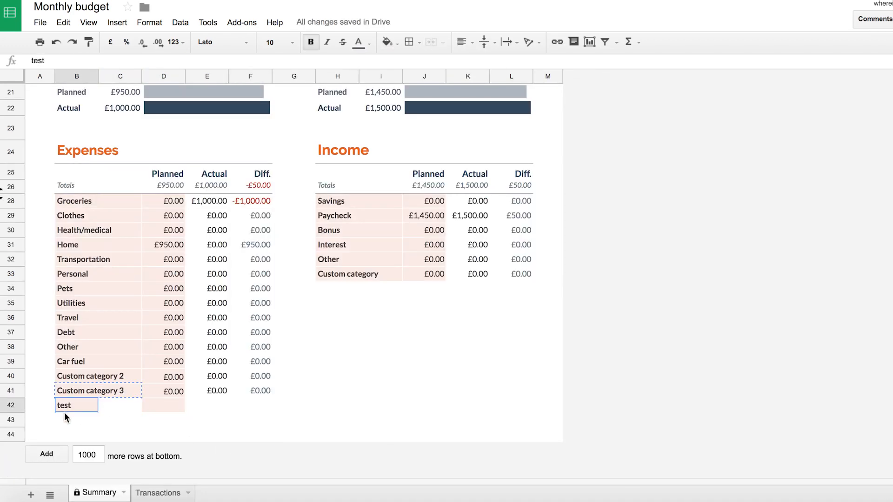
{"action": "key", "text": "ctrl+v"}
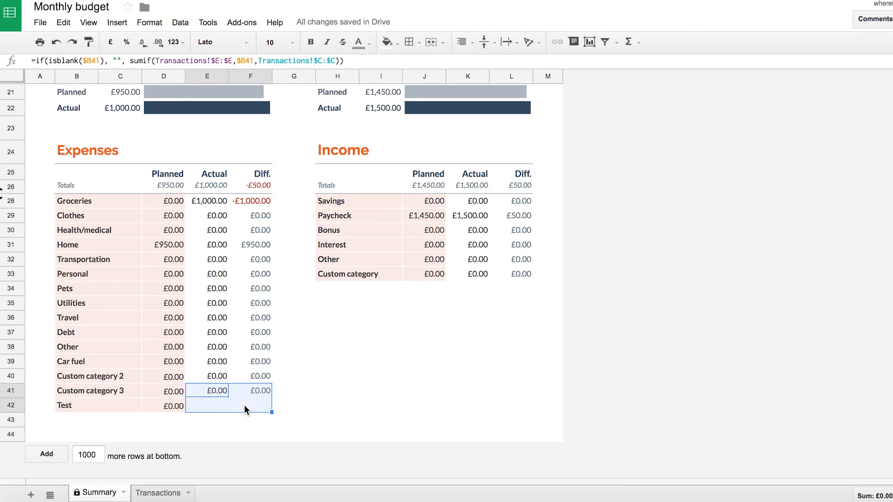
{"action": "key", "text": "ctrl+d"}
{"action": "left_click", "coordinate": [351, 289]}
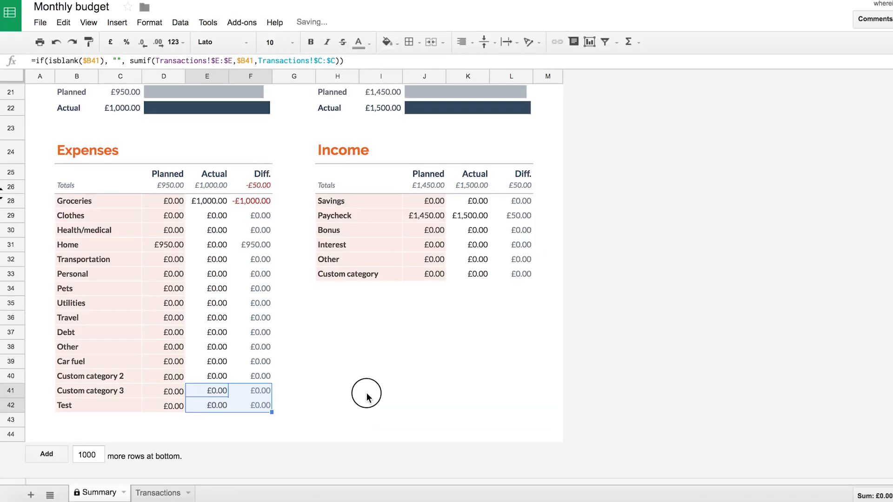
{"action": "left_click", "coordinate": [368, 393]}
{"action": "key", "text": "ctrl+z"}
{"action": "key", "text": "ctrl+z"}
{"action": "key", "text": "ctrl+z"}
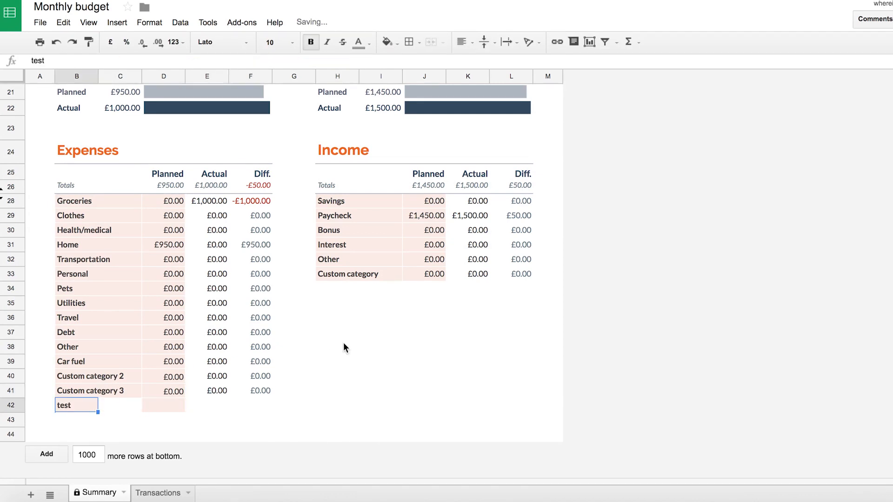
{"action": "key", "text": "ctrl+z"}
{"action": "key", "text": "ctrl+z"}
{"action": "key", "text": "ctrl+z"}
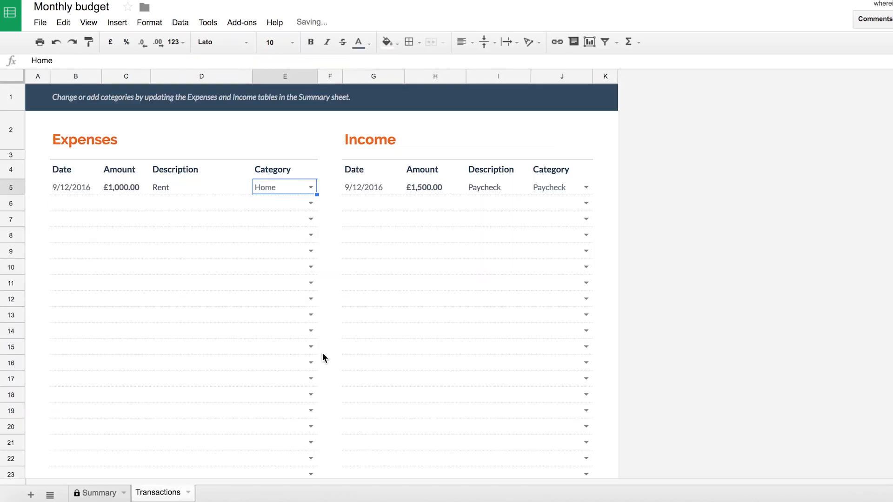
{"action": "key", "text": "ctrl+z"}
{"action": "key", "text": "ctrl+z"}
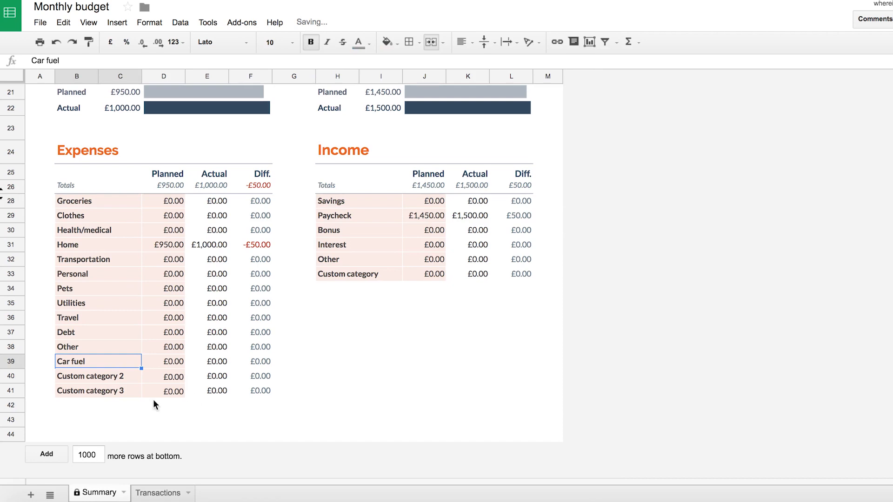
{"action": "key", "text": "ctrl+z"}
{"action": "key", "text": "ctrl+z"}
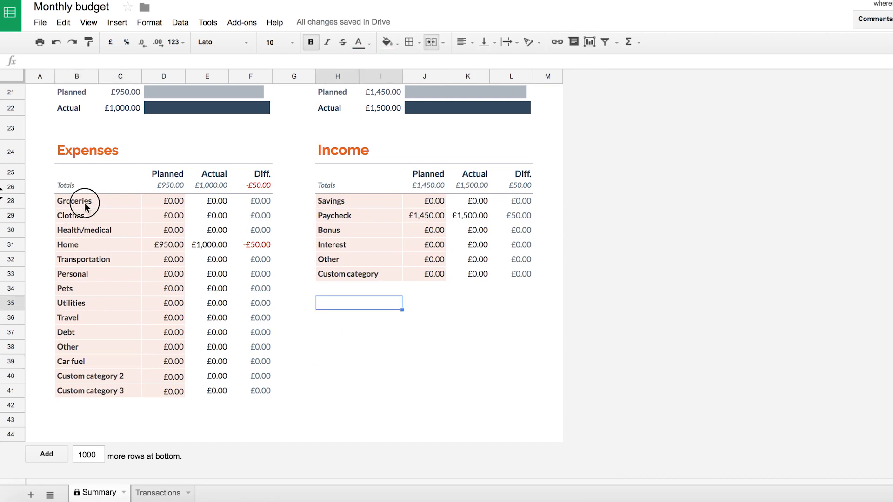
Step: Set the Groceries planned amount to £200
{"action": "left_click_drag", "start_coordinate": [86, 202], "coordinate": [89, 392]}
{"action": "left_click", "coordinate": [174, 200]}
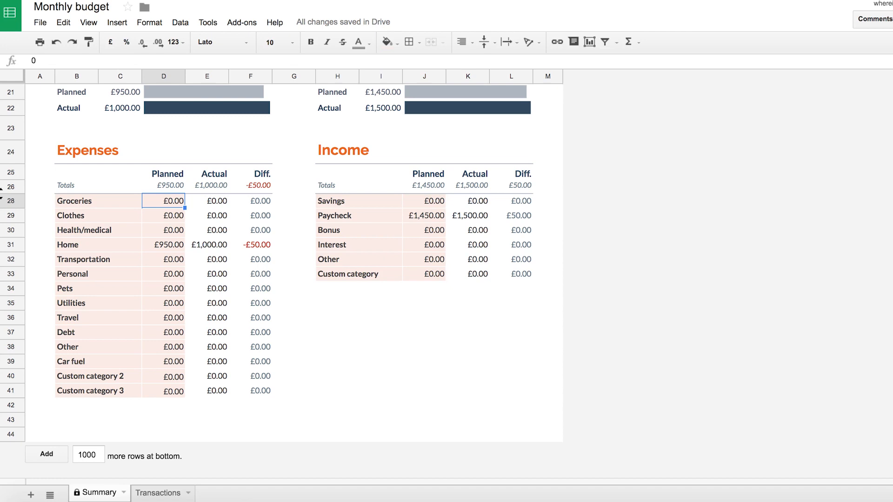
{"action": "type", "text": "2000"}
{"action": "key", "text": "BackSpace"}
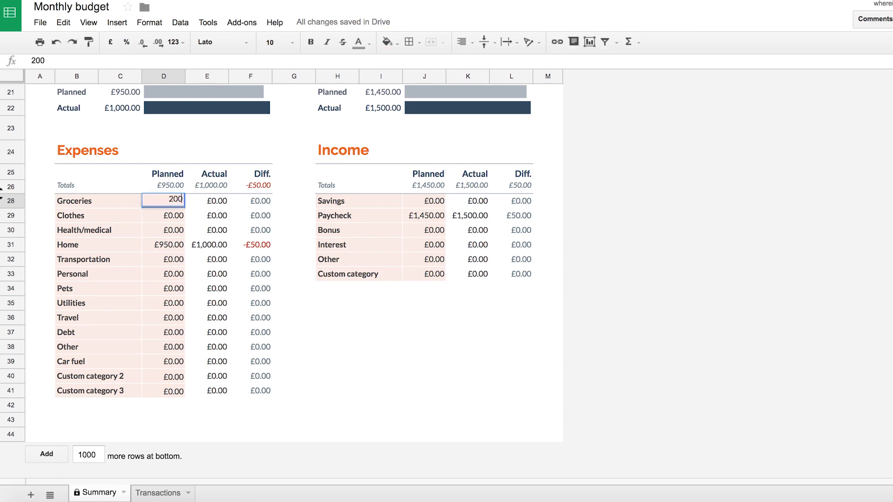
{"action": "key", "text": "Return"}
{"action": "key", "text": "Up"}
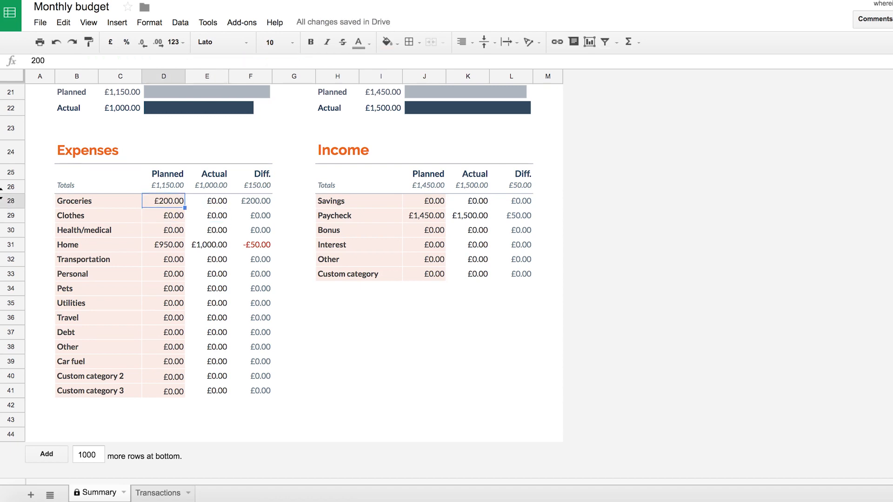
Step: Set Clothes, Health/medical, Car fuel and the remaining categories down to Custom category 3 to £50 each, skipping Home
{"action": "key", "text": "Down"}
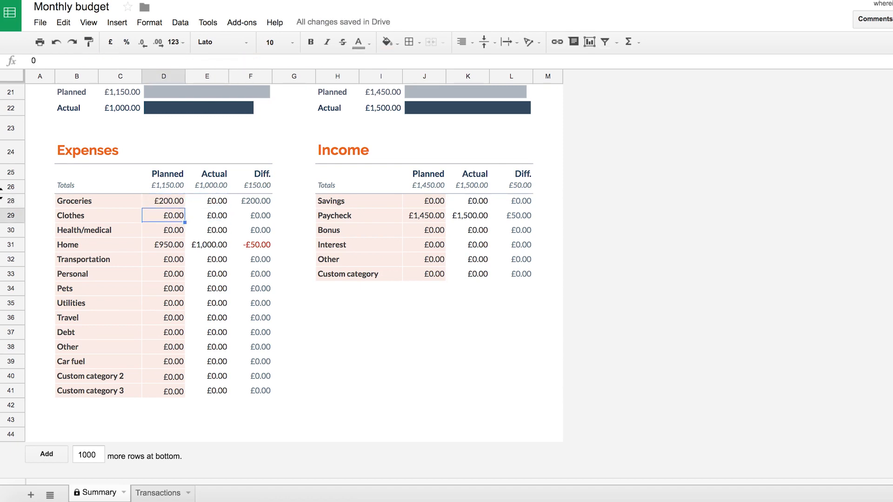
{"action": "type", "text": "50"}
{"action": "key", "text": "Return"}
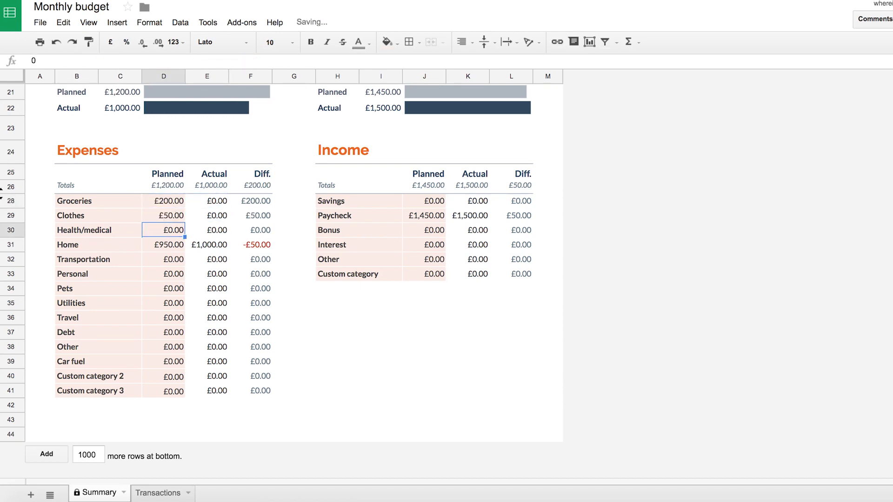
{"action": "type", "text": "50"}
{"action": "key", "text": "Return"}
{"action": "key", "text": "ctrl+v"}
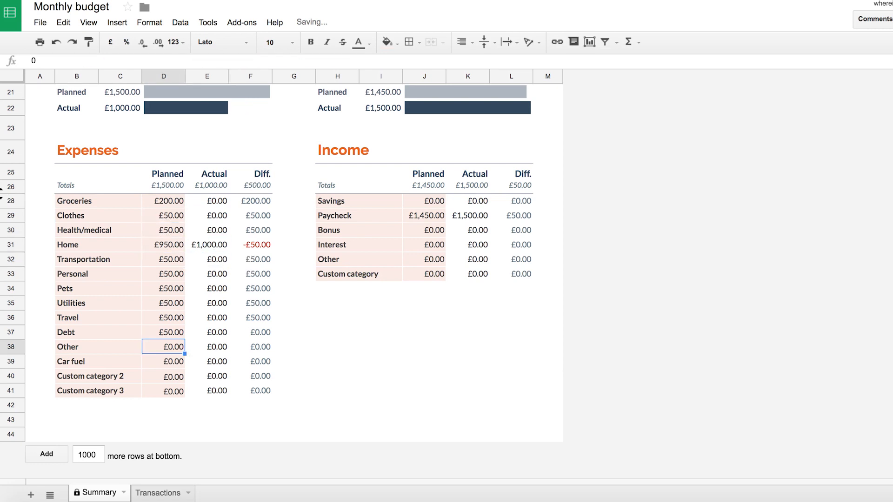
{"action": "key", "text": "Return"}
{"action": "key", "text": "Return"}
{"action": "key", "text": "Return"}
{"action": "type", "text": "50"}
{"action": "key", "text": "Return"}
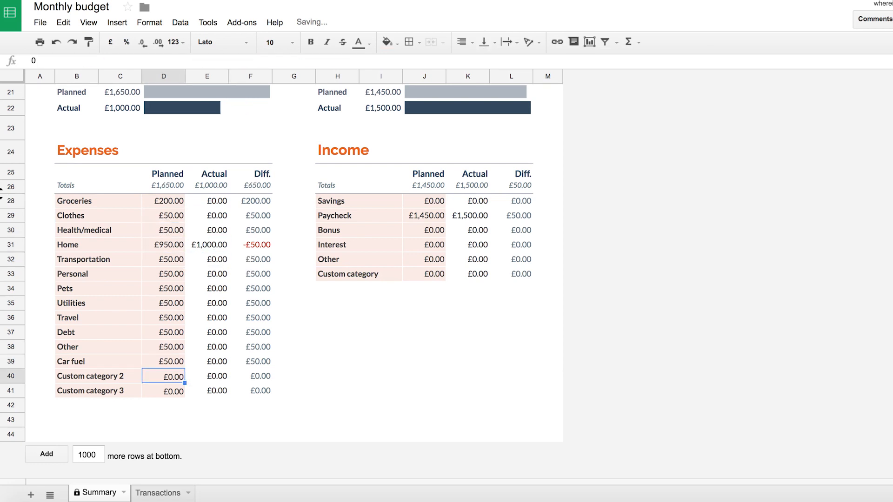
{"action": "type", "text": "50"}
{"action": "key", "text": "Return"}
{"action": "type", "text": "50"}
{"action": "key", "text": "Return"}
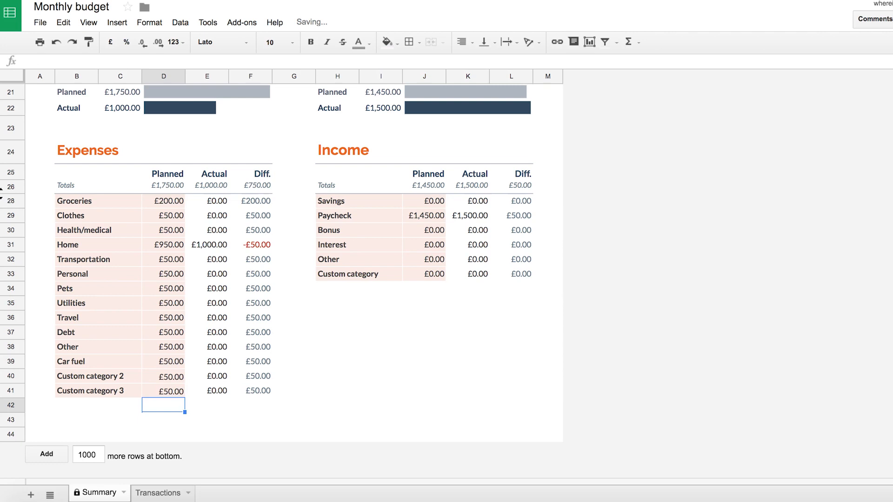
Step: Inspect the planned expenses total formula =sum(D27:D), now showing £1,750.00
{"action": "left_click", "coordinate": [302, 133]}
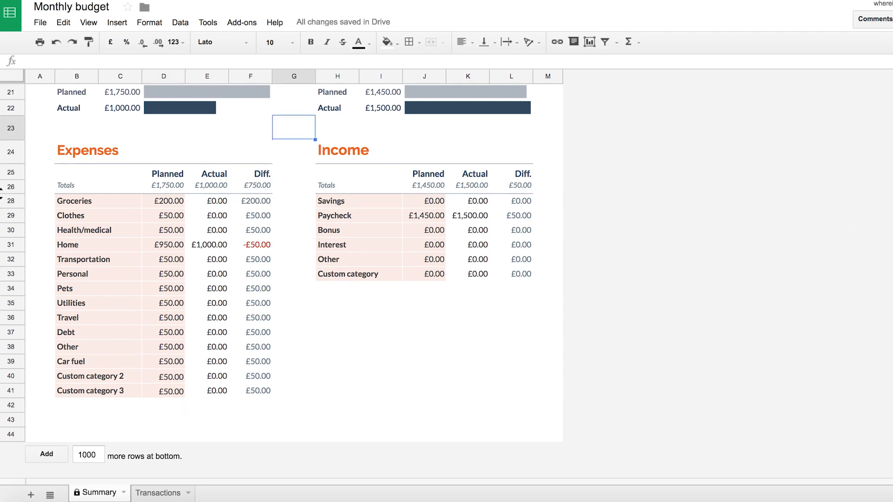
{"action": "left_click", "coordinate": [169, 185]}
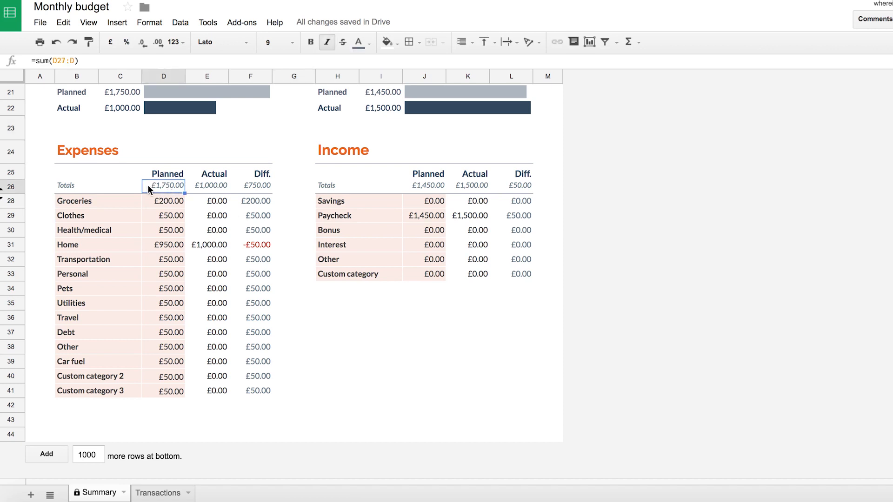
{"action": "left_click", "coordinate": [171, 202]}
{"action": "left_click", "coordinate": [172, 231]}
Step: Rename the Paycheck income category to Salary with a planned amount of £1,500
{"action": "left_click", "coordinate": [171, 186]}
{"action": "scroll", "coordinate": [413, 314], "scroll_direction": "up", "scroll_amount": 3}
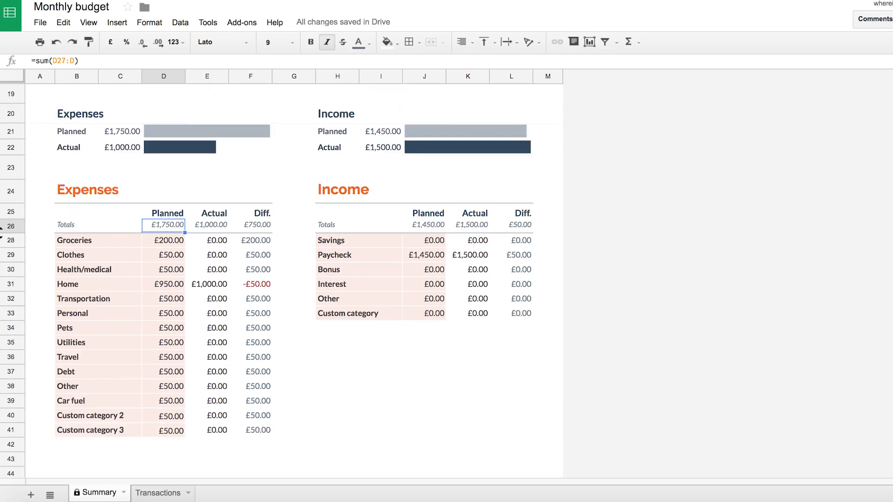
{"action": "left_click", "coordinate": [347, 266]}
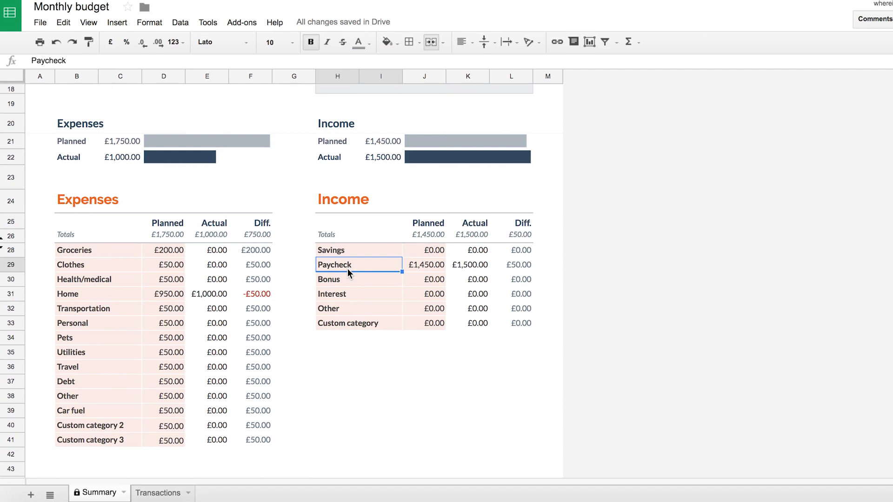
{"action": "type", "text": "Salary"}
{"action": "key", "text": "Return"}
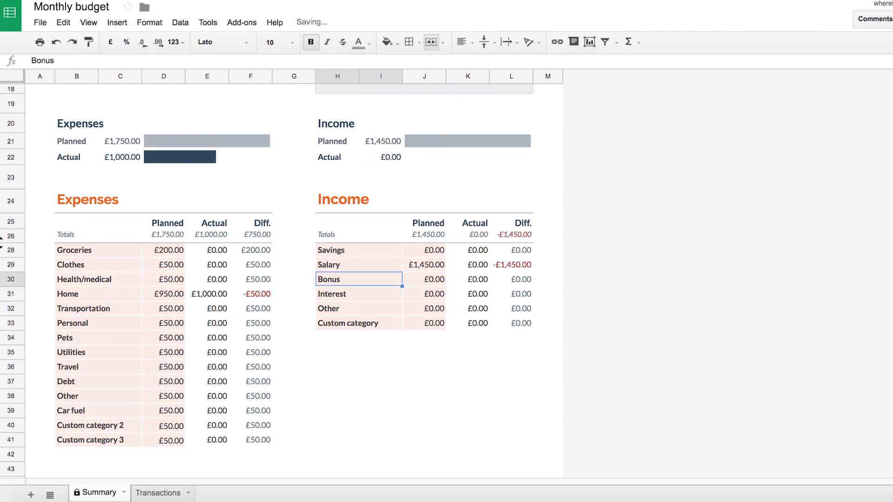
{"action": "key", "text": "Up"}
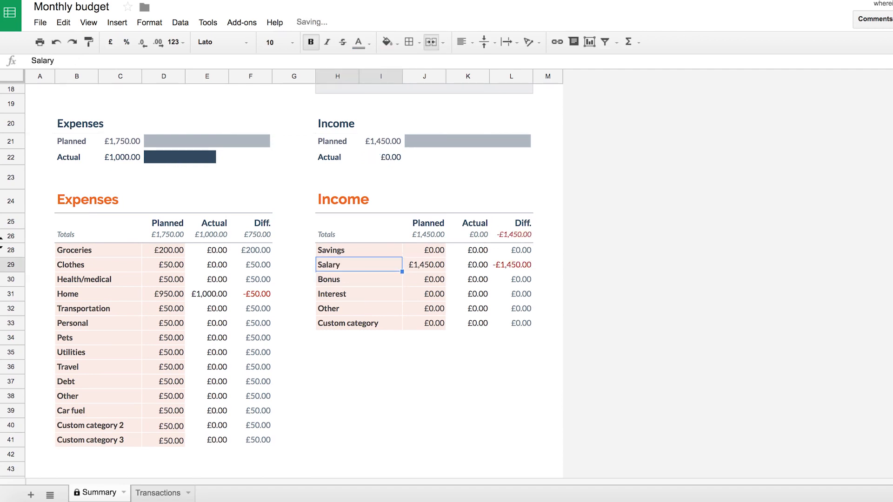
{"action": "key", "text": "Right"}
{"action": "key", "text": "Right"}
{"action": "key", "text": "Left"}
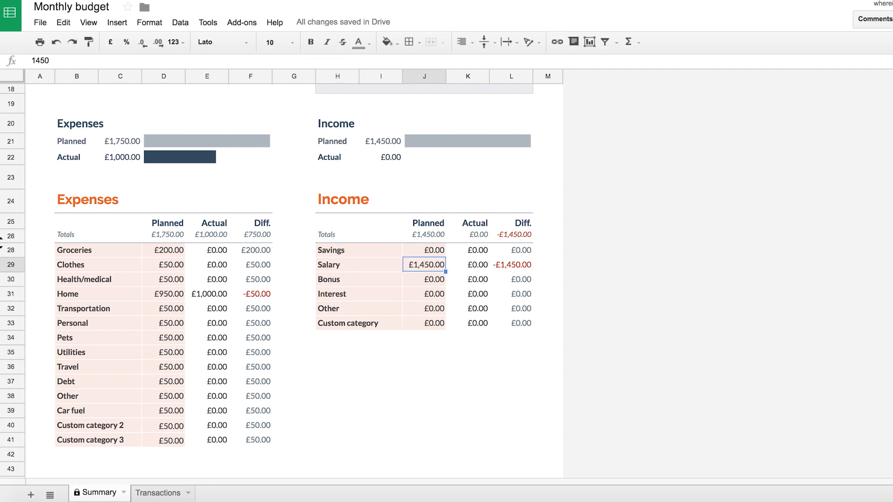
{"action": "type", "text": "1500"}
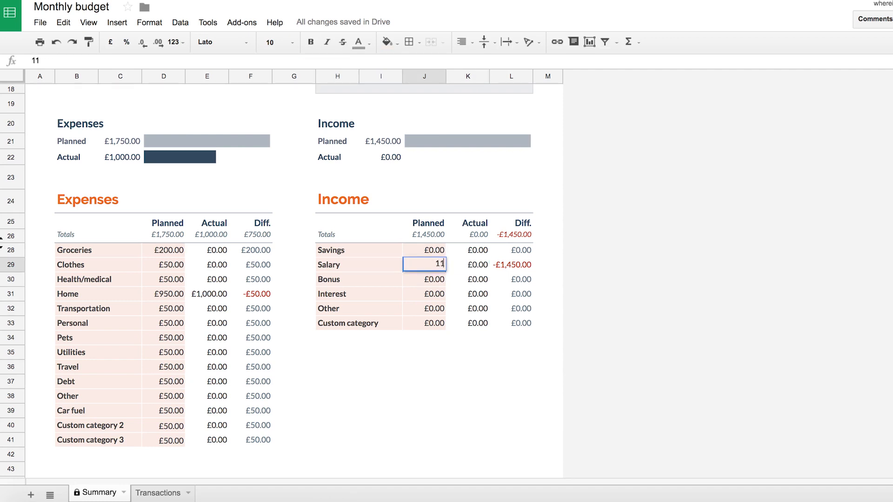
{"action": "key", "text": "Return"}
{"action": "key", "text": "Up"}
{"action": "left_click", "coordinate": [359, 265]}
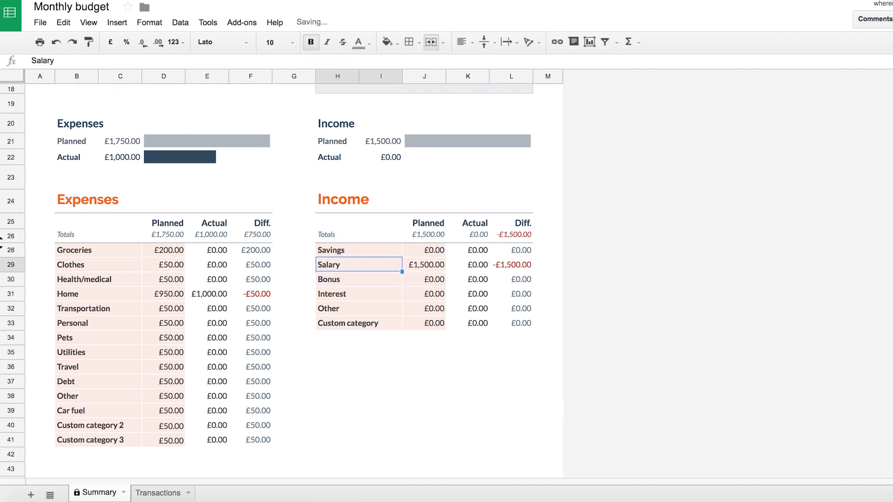
Step: Review the planned income and expense total formulas, then lower planned Personal spending to £25
{"action": "left_click", "coordinate": [432, 233]}
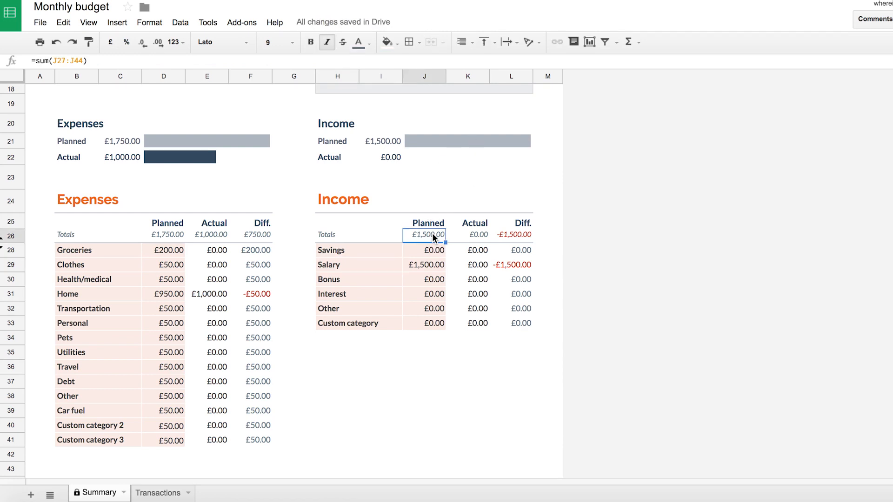
{"action": "left_click", "coordinate": [172, 234]}
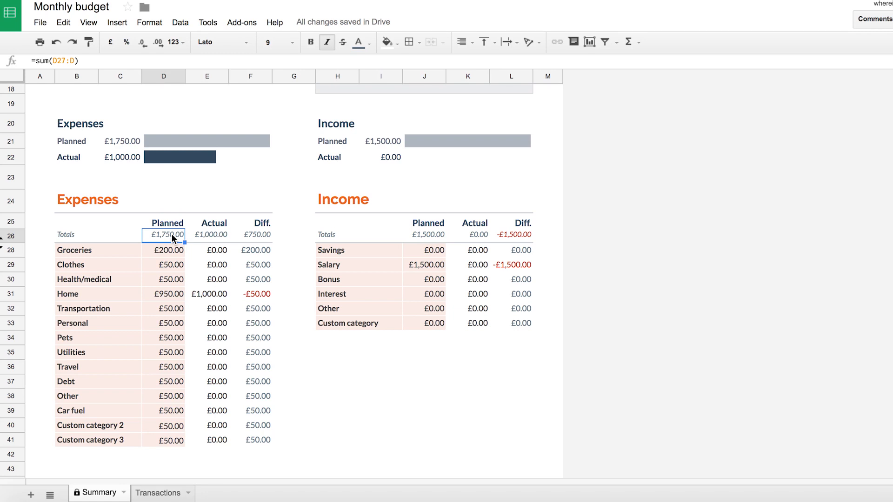
{"action": "left_click", "coordinate": [168, 249]}
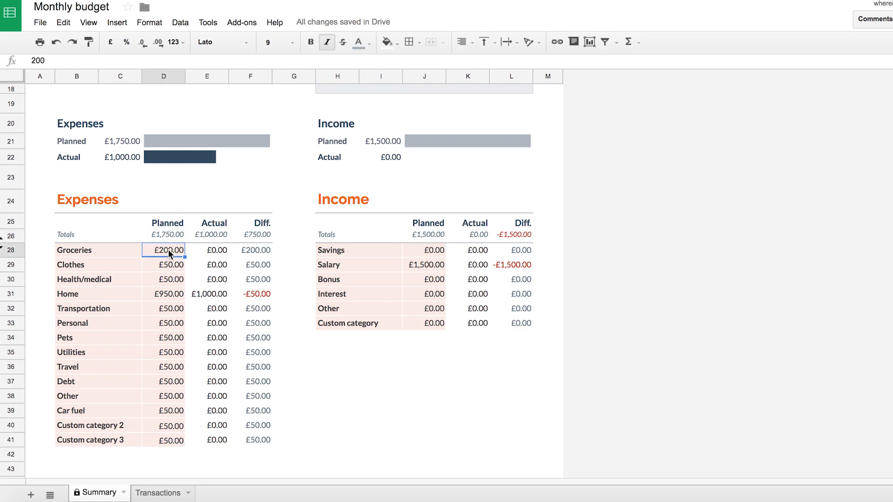
{"action": "left_click", "coordinate": [174, 266]}
{"action": "left_click", "coordinate": [173, 309]}
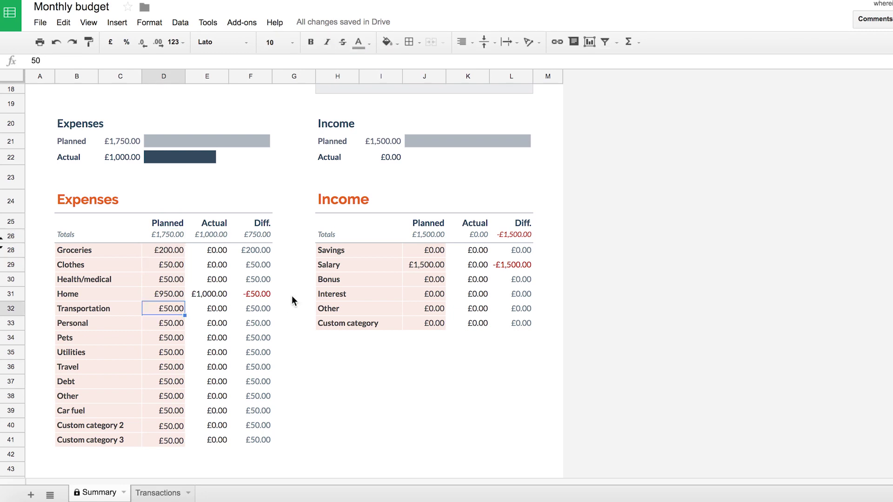
{"action": "left_click", "coordinate": [420, 263]}
{"action": "left_click", "coordinate": [203, 310]}
{"action": "left_click", "coordinate": [175, 323]}
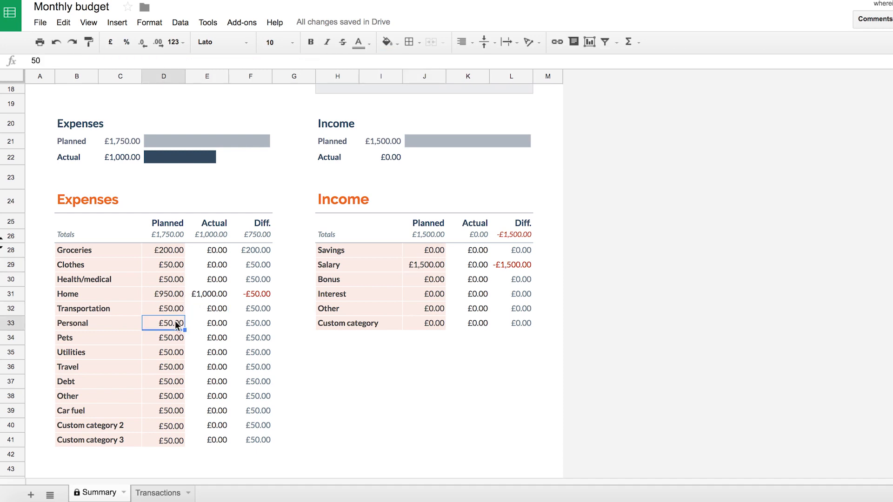
{"action": "type", "text": "25"}
{"action": "key", "text": "Return"}
{"action": "key", "text": "Return"}
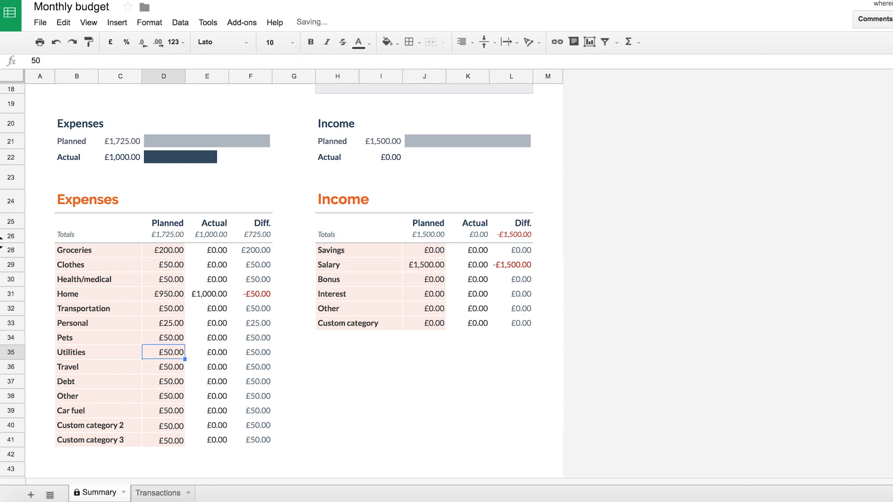
Step: Lower planned Clothes spending to £25 and Groceries to £150
{"action": "key", "text": "Up"}
{"action": "key", "text": "Up"}
{"action": "key", "text": "Up"}
{"action": "key", "text": "Up"}
{"action": "key", "text": "Up"}
{"action": "key", "text": "Up"}
{"action": "type", "text": "25"}
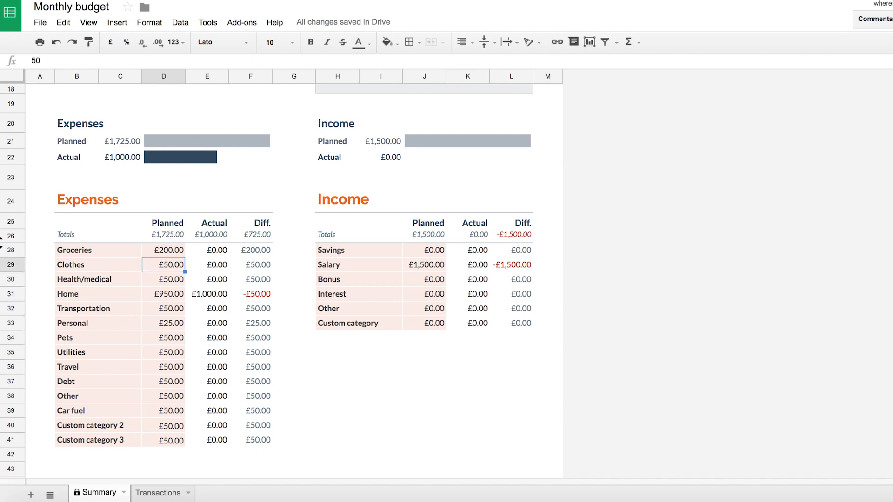
{"action": "key", "text": "Return"}
{"action": "key", "text": "Up"}
{"action": "key", "text": "Up"}
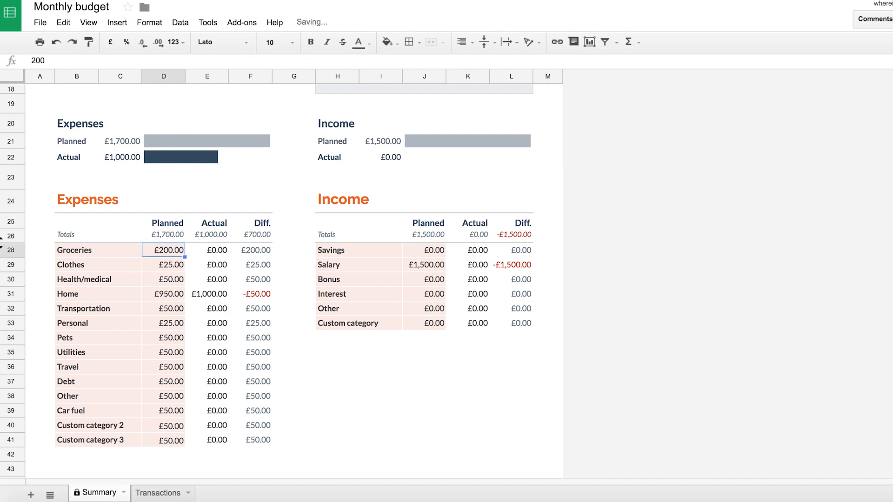
{"action": "key", "text": "Up"}
{"action": "key", "text": "Right"}
{"action": "key", "text": "Down"}
{"action": "key", "text": "Left"}
{"action": "type", "text": "§"}
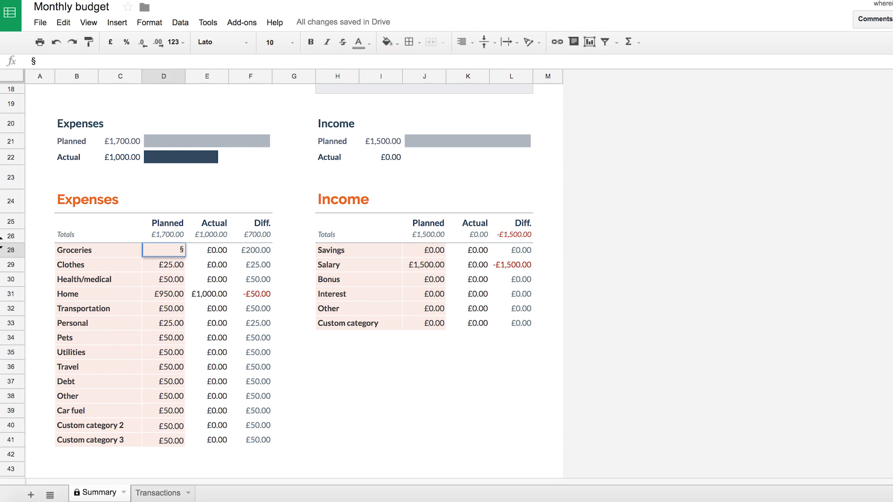
{"action": "key", "text": "BackSpace"}
{"action": "type", "text": "150"}
{"action": "key", "text": "Return"}
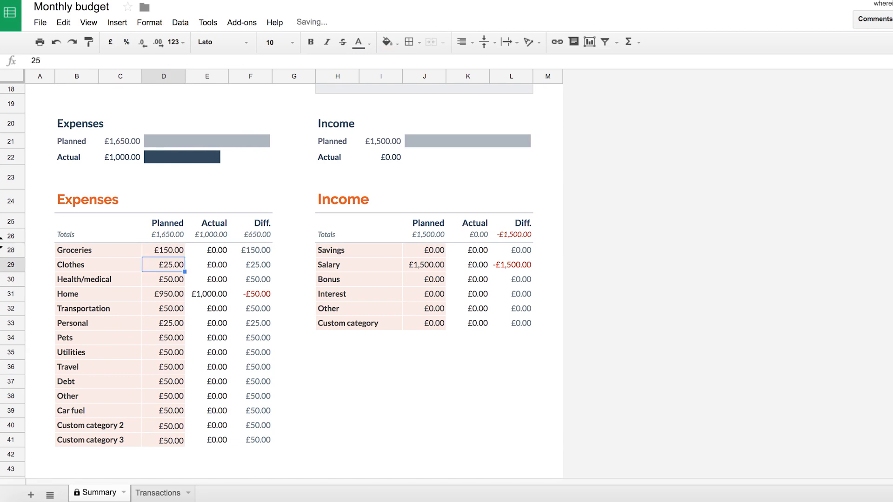
Step: Apply lower Home (£750), Transportation (£40) and Personal planned amounts, cutting planned expenses to £1,435.00
{"action": "key", "text": "Down"}
{"action": "key", "text": "Right"}
{"action": "key", "text": "Right"}
{"action": "key", "text": "Right"}
{"action": "key", "text": "Right"}
{"action": "key", "text": "Right"}
{"action": "key", "text": "Right"}
{"action": "key", "text": "Up"}
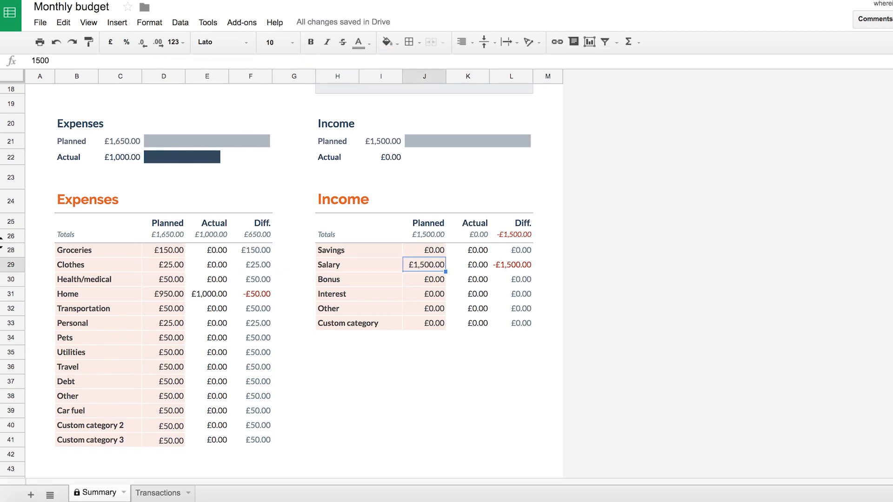
{"action": "key", "text": "Left"}
{"action": "key", "text": "Left"}
{"action": "key", "text": "Left"}
{"action": "key", "text": "Left"}
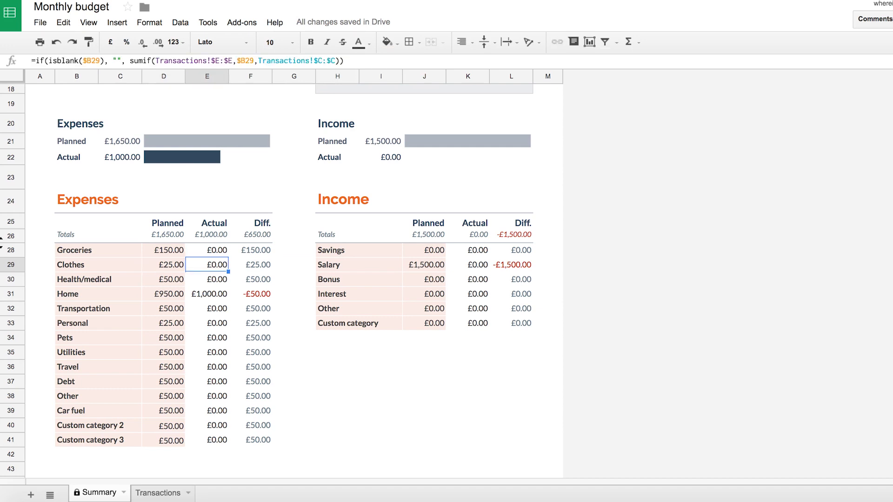
{"action": "key", "text": "Left"}
{"action": "key", "text": "ctrl+z"}
{"action": "key", "text": "ctrl+z"}
{"action": "key", "text": "ctrl+z"}
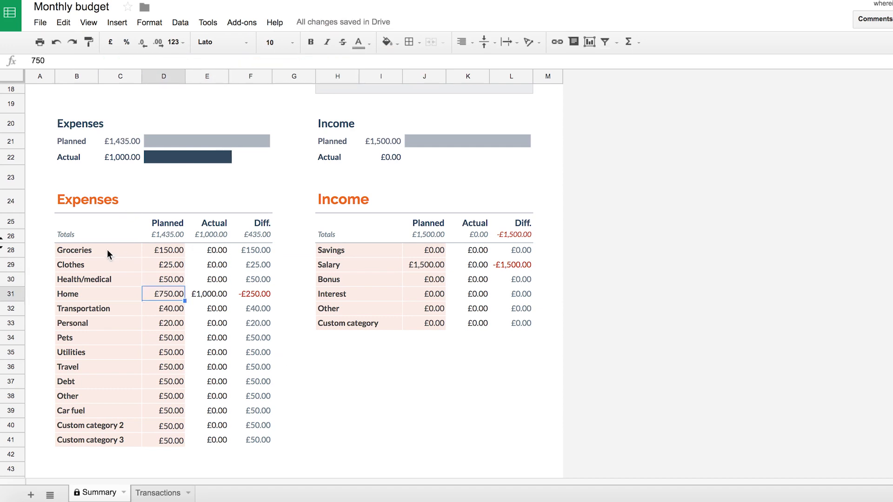
{"action": "left_click", "coordinate": [108, 253]}
{"action": "left_click_drag", "start_coordinate": [108, 250], "coordinate": [163, 447]}
{"action": "left_click", "coordinate": [342, 264]}
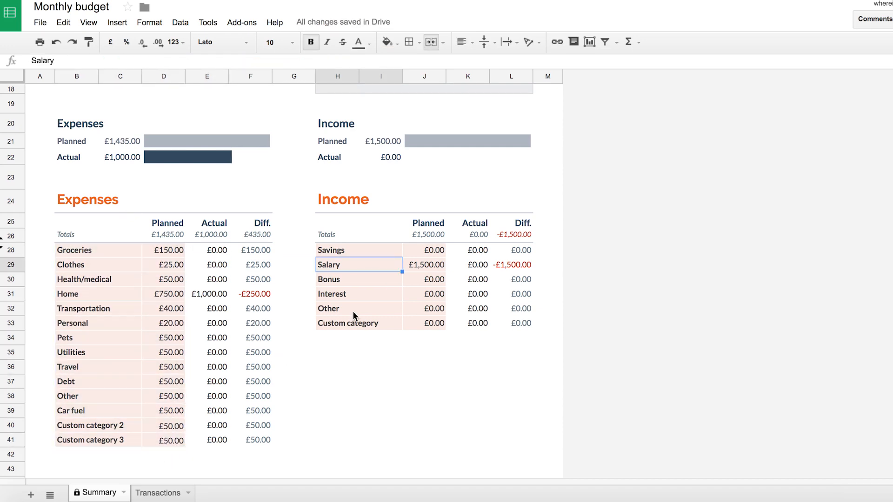
{"action": "left_click", "coordinate": [158, 492]}
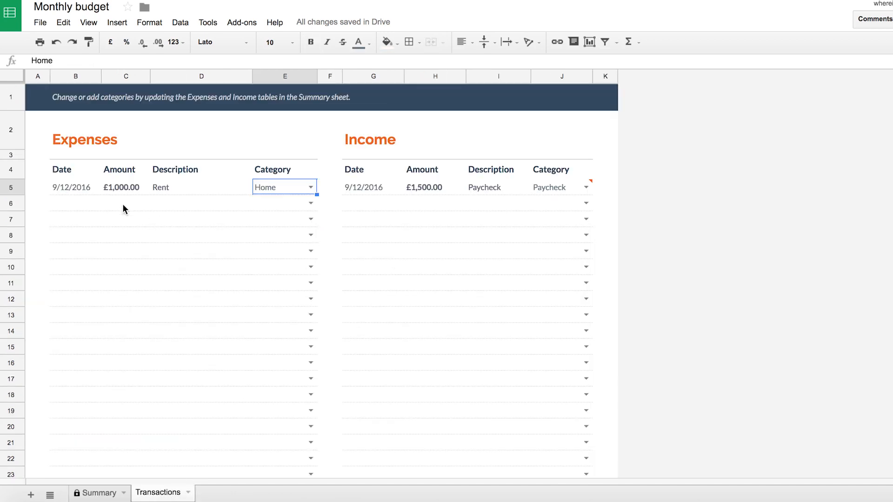
{"action": "left_click", "coordinate": [80, 186]}
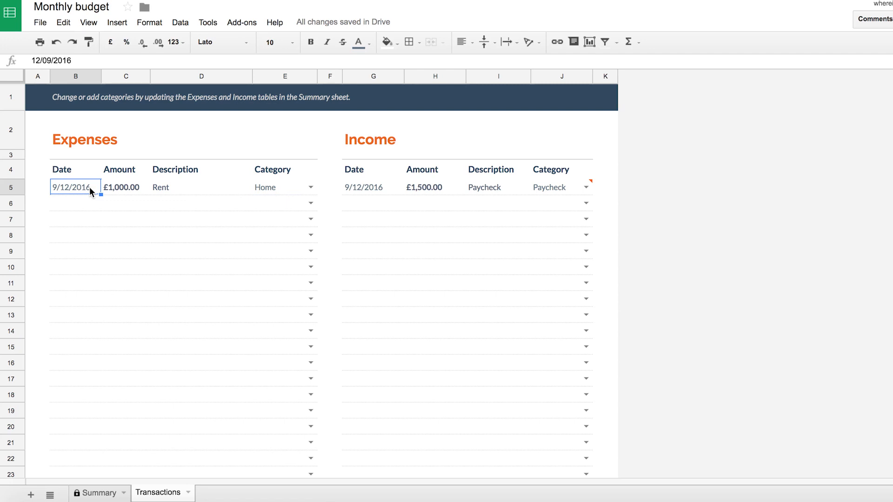
{"action": "left_click", "coordinate": [373, 188]}
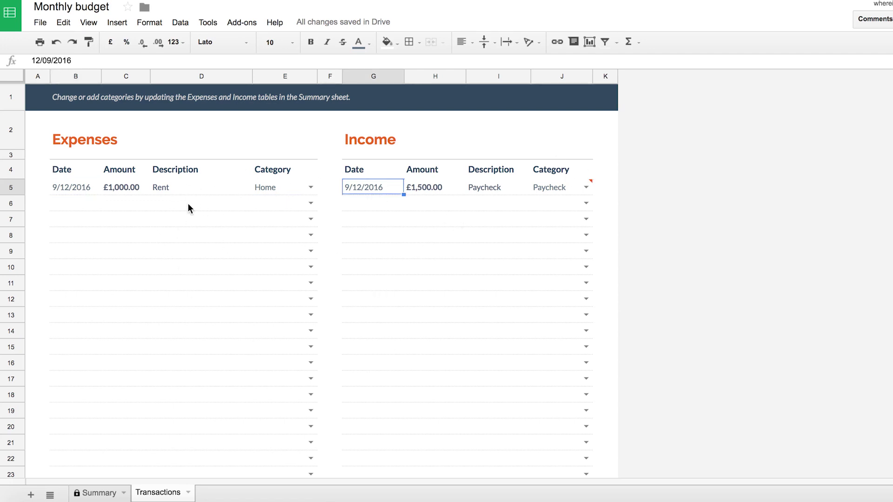
{"action": "left_click", "coordinate": [124, 186]}
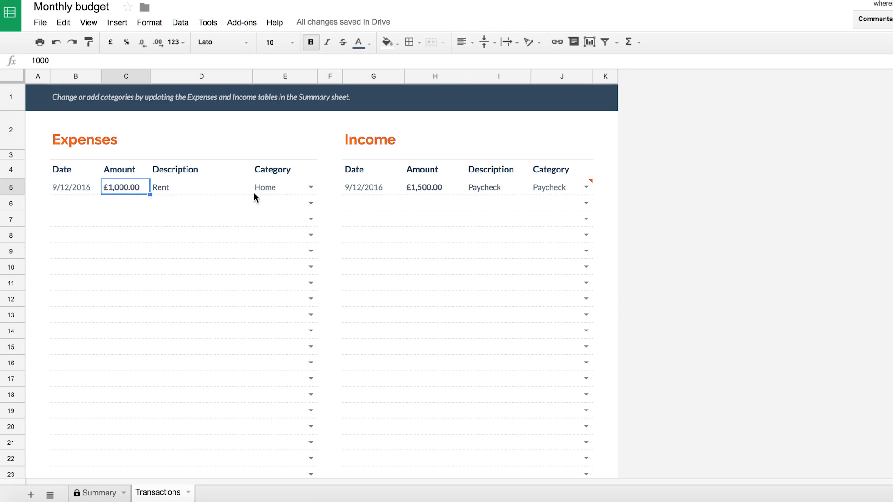
{"action": "left_click", "coordinate": [100, 493]}
{"action": "left_click_drag", "start_coordinate": [217, 251], "coordinate": [226, 441]}
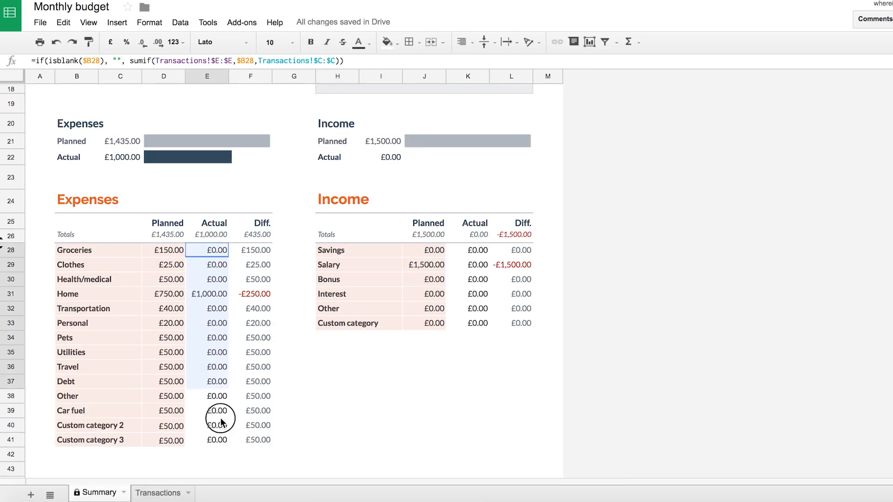
{"action": "scroll", "coordinate": [133, 306], "scroll_direction": "up", "scroll_amount": 3}
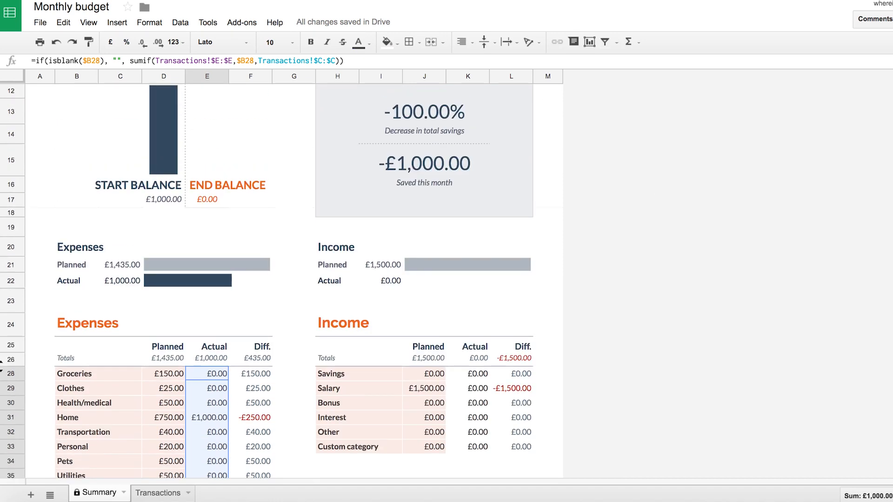
{"action": "scroll", "coordinate": [133, 305], "scroll_direction": "down", "scroll_amount": 1}
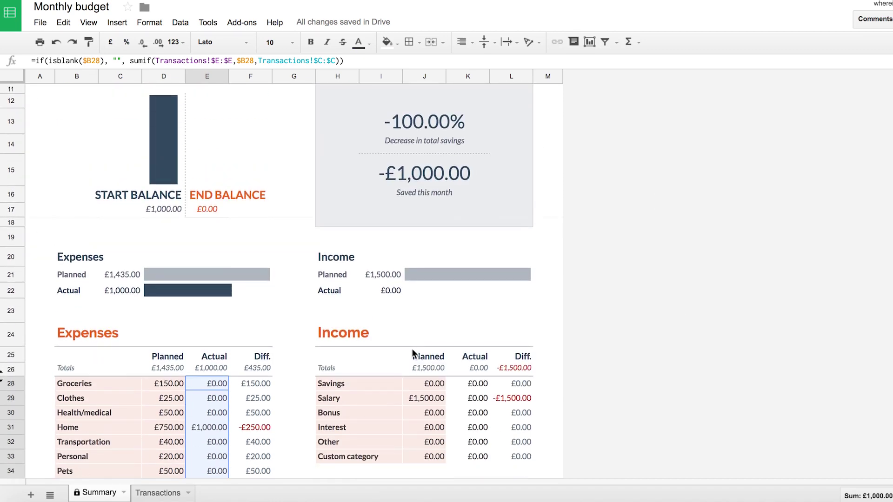
{"action": "left_click", "coordinate": [121, 276]}
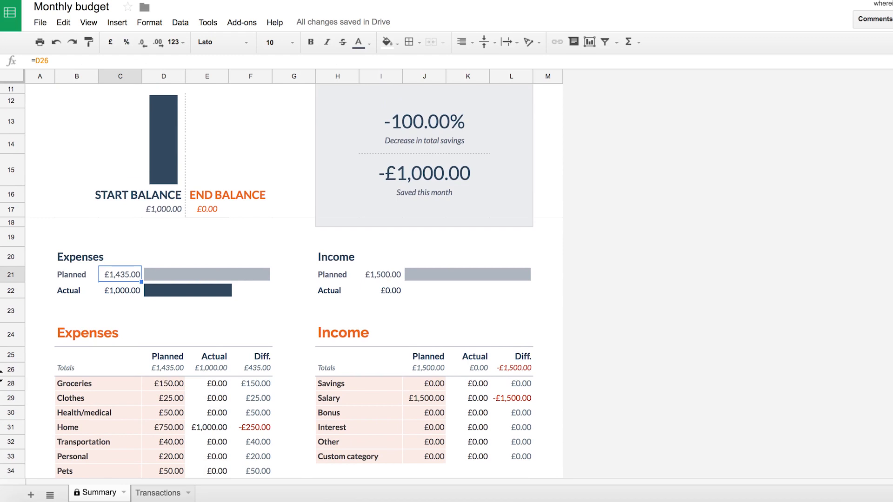
{"action": "scroll", "coordinate": [280, 280], "scroll_direction": "up", "scroll_amount": 3}
{"action": "scroll", "coordinate": [280, 279], "scroll_direction": "down", "scroll_amount": 6}
{"action": "scroll", "coordinate": [279, 279], "scroll_direction": "down", "scroll_amount": 3}
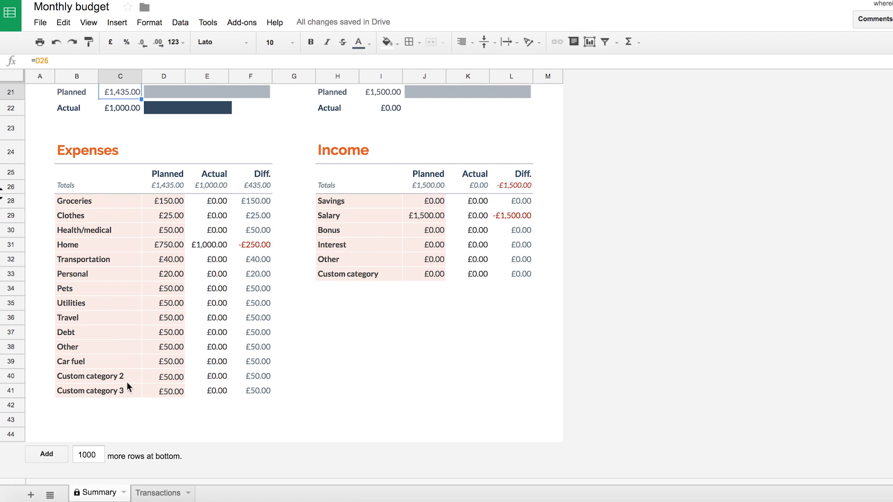
Step: On the Transactions sheet, date the rent expense 1/1/2017 with an amount of £500.00
{"action": "left_click", "coordinate": [157, 493]}
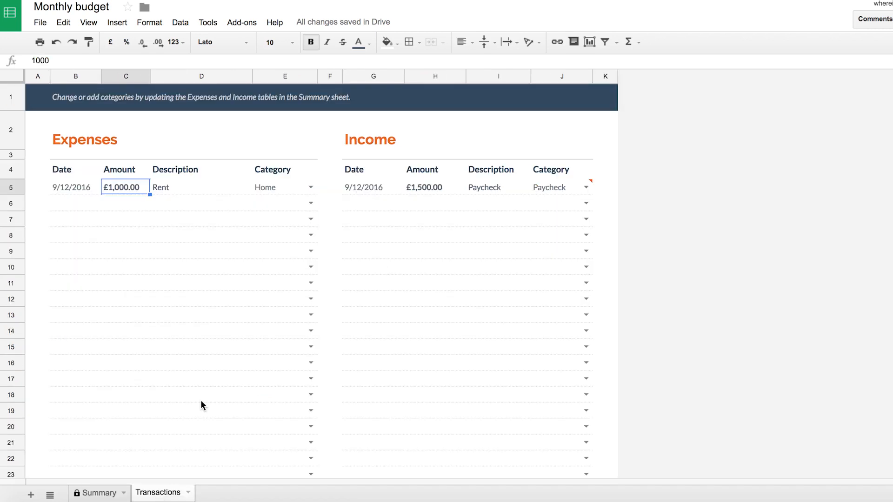
{"action": "left_click", "coordinate": [88, 186]}
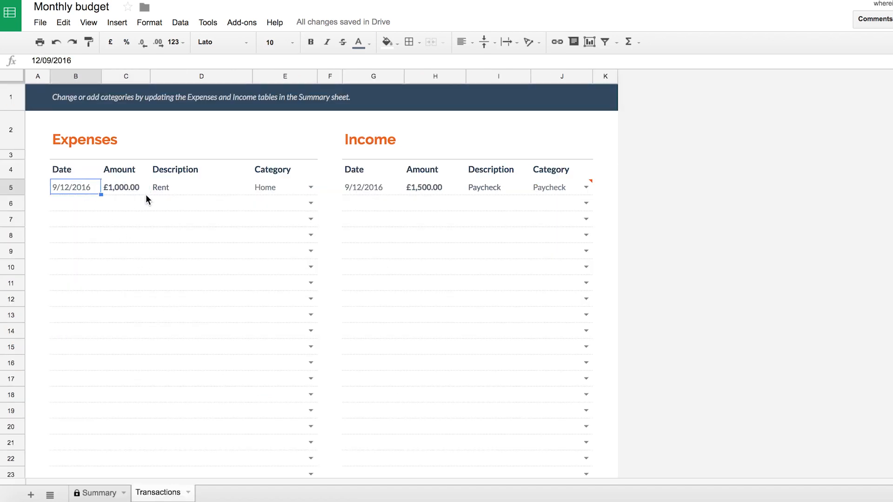
{"action": "type", "text": "1/1/20"}
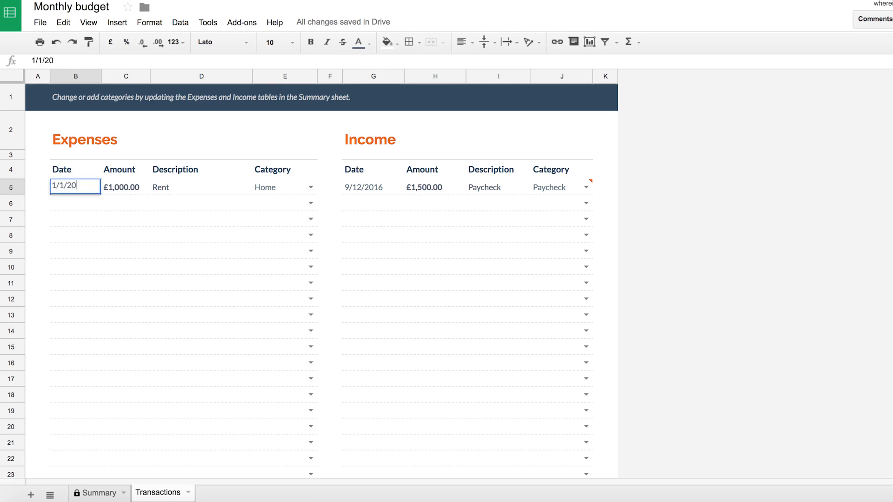
{"action": "type", "text": "17"}
{"action": "key", "text": "Return"}
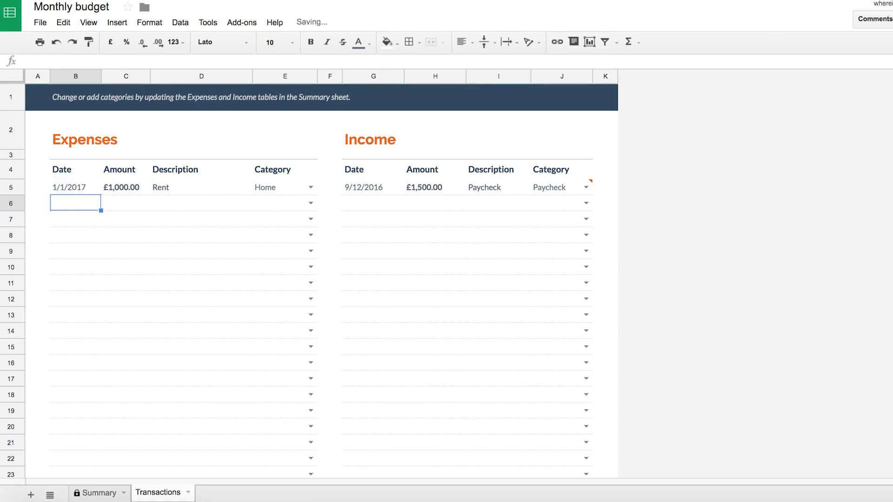
{"action": "key", "text": "Up"}
{"action": "key", "text": "Right"}
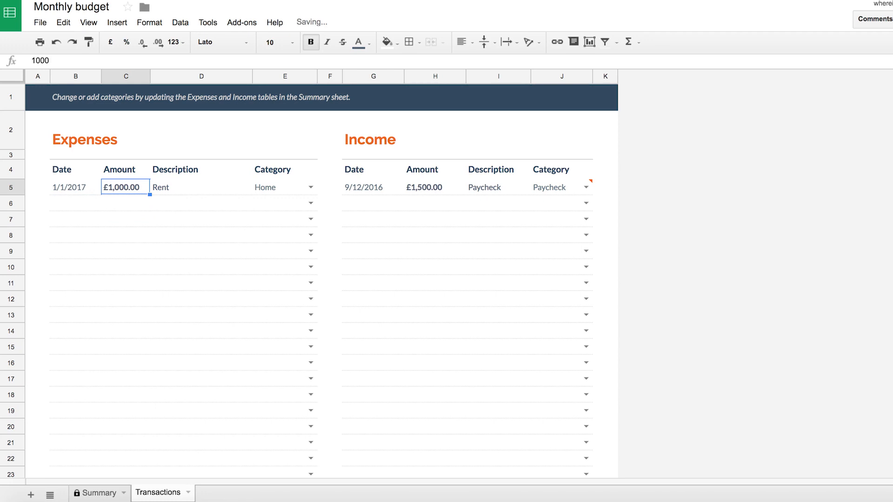
{"action": "type", "text": "500"}
{"action": "key", "text": "Return"}
Step: Keep Home as the rent category and change its description to Rent - January
{"action": "key", "text": "Up"}
{"action": "key", "text": "Right"}
{"action": "key", "text": "Right"}
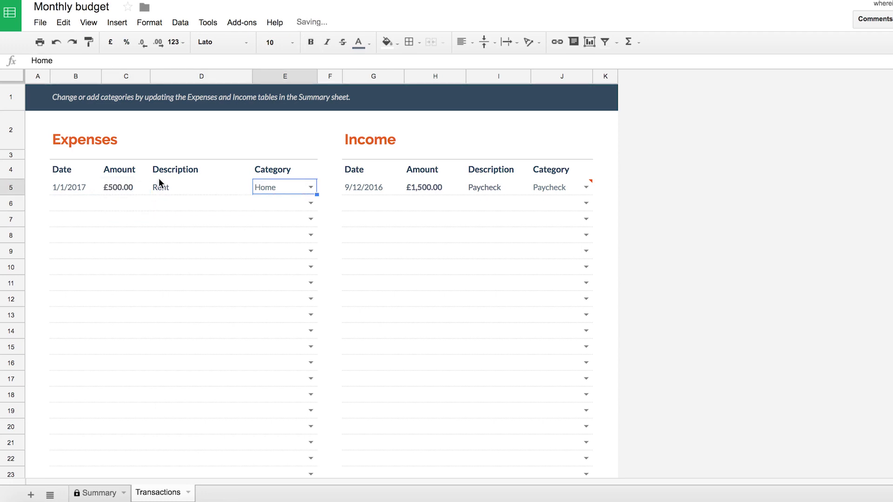
{"action": "left_click", "coordinate": [310, 187]}
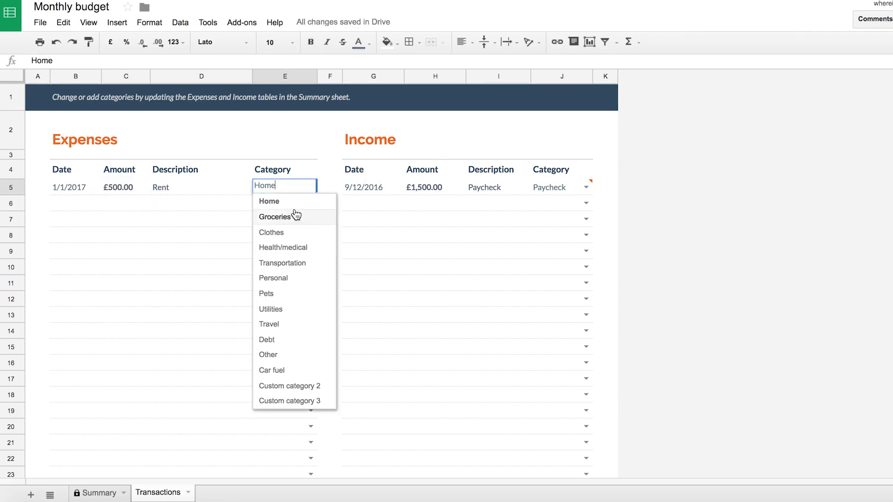
{"action": "left_click", "coordinate": [279, 200]}
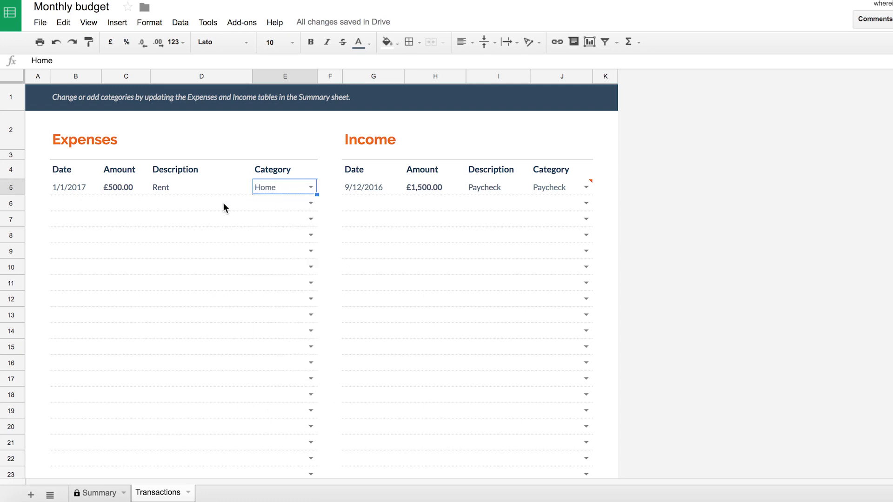
{"action": "left_click", "coordinate": [195, 186]}
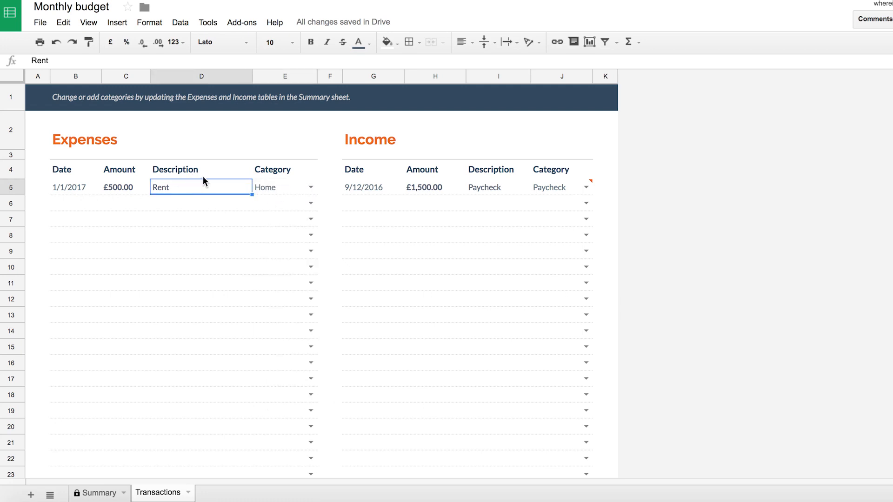
{"action": "type", "text": "Rent - J"}
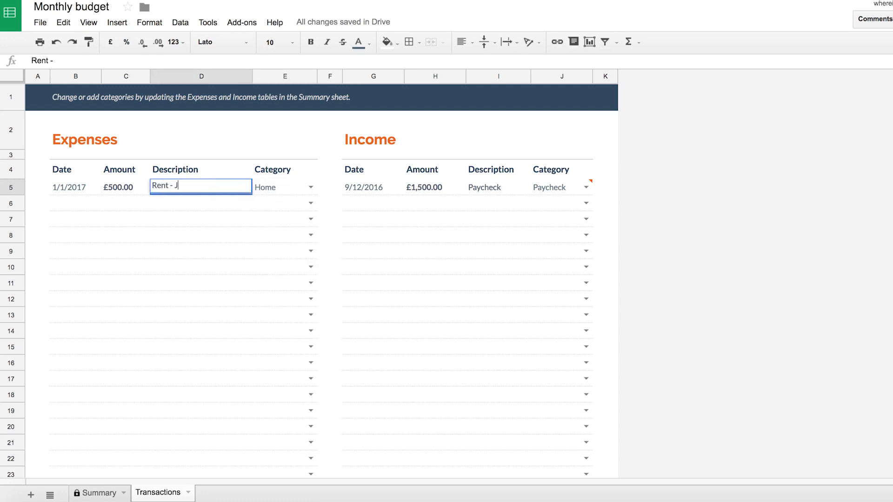
{"action": "type", "text": "anuary"}
{"action": "key", "text": "Return"}
Step: Date the paycheck income 1/31/2017, review its £1,500.00 amount and description, and bring up its category choices
{"action": "left_click", "coordinate": [373, 187]}
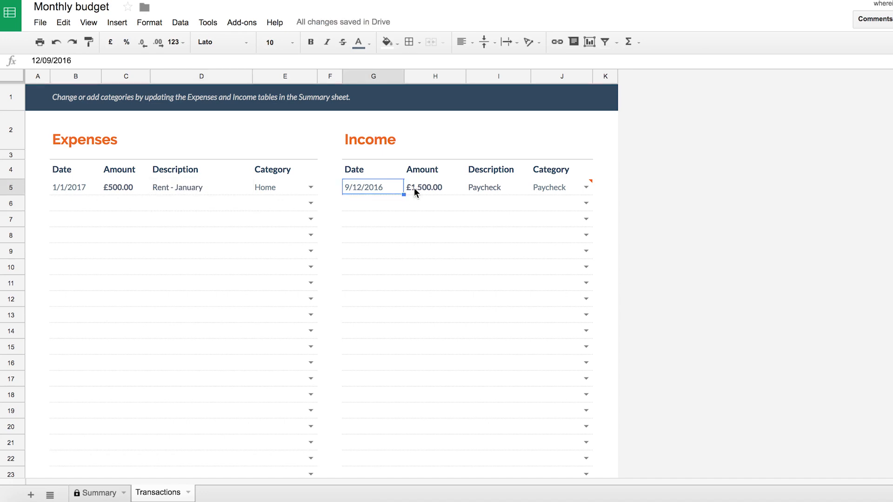
{"action": "type", "text": "31/1/"}
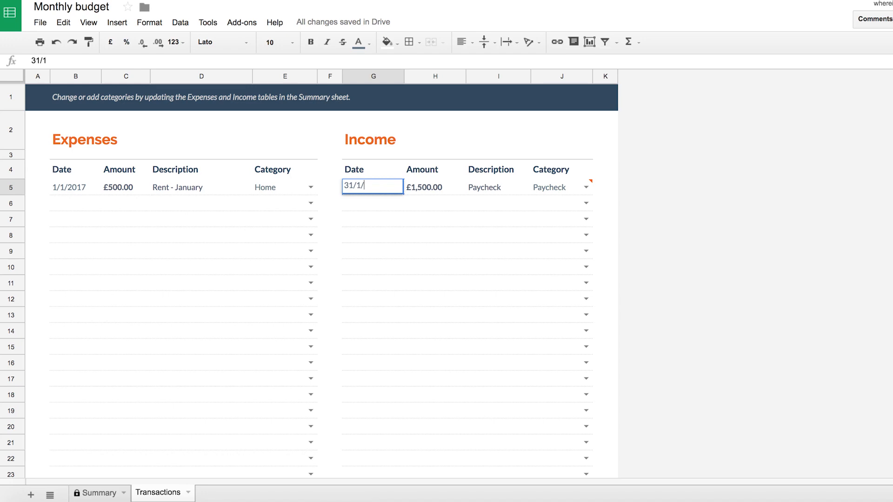
{"action": "type", "text": "2017"}
{"action": "key", "text": "Return"}
{"action": "left_click", "coordinate": [422, 187]}
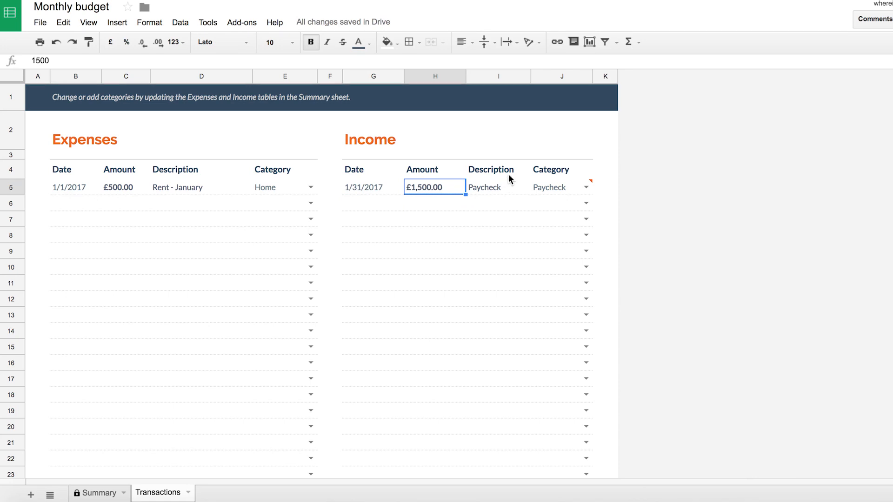
{"action": "left_click", "coordinate": [489, 189]}
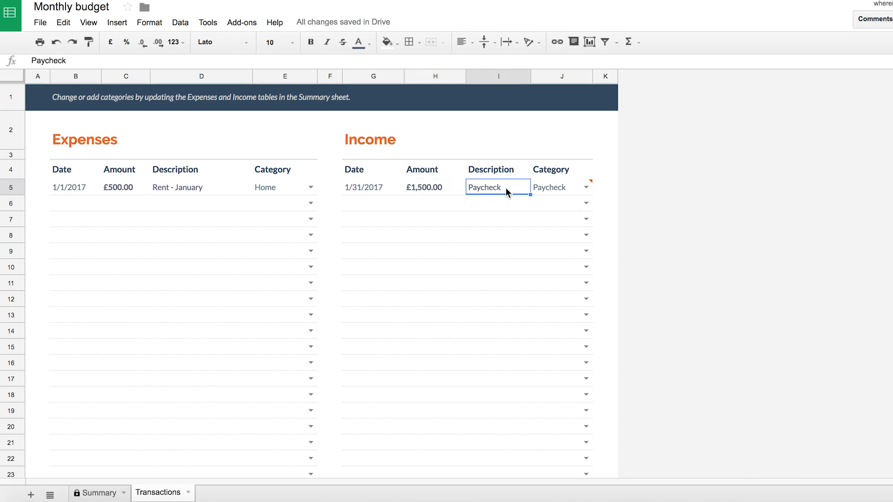
{"action": "left_click", "coordinate": [587, 187]}
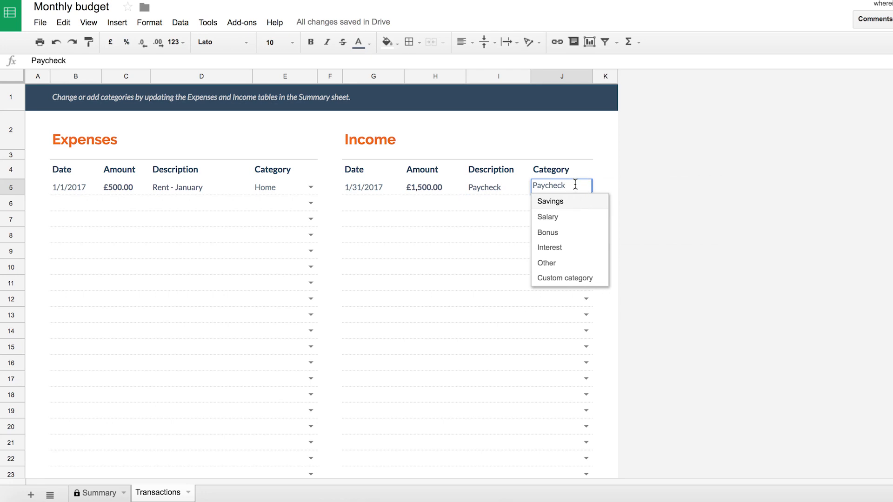
Step: Leave the paycheck category unchanged and rename the Summary's Custom category income row to Test
{"action": "left_click", "coordinate": [587, 169]}
{"action": "mouse_move", "coordinate": [589, 184]}
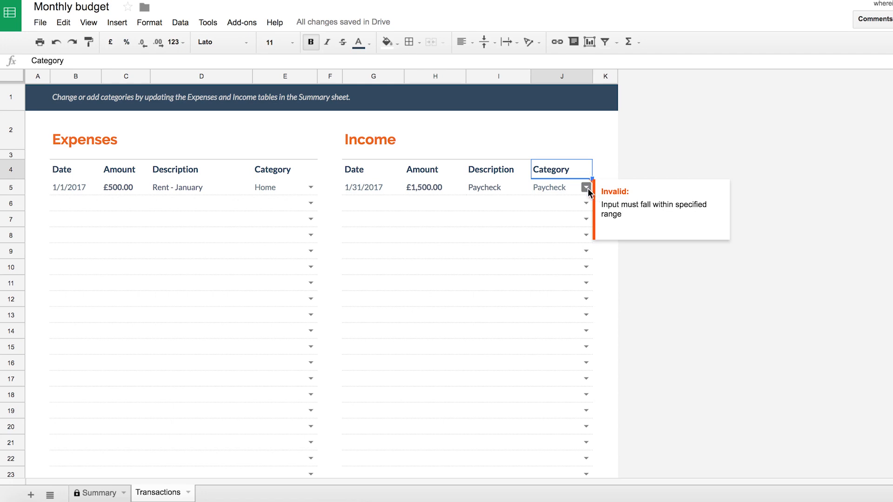
{"action": "double_click", "coordinate": [587, 190]}
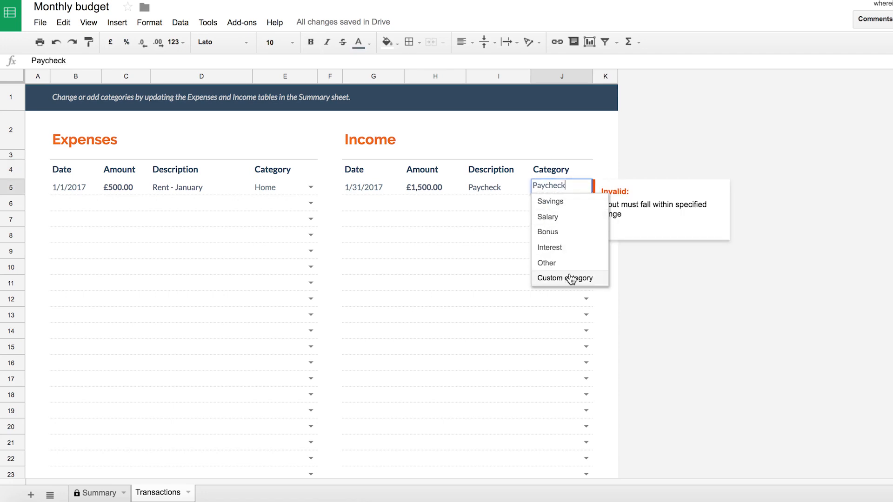
{"action": "left_click", "coordinate": [492, 299]}
{"action": "left_click", "coordinate": [108, 494]}
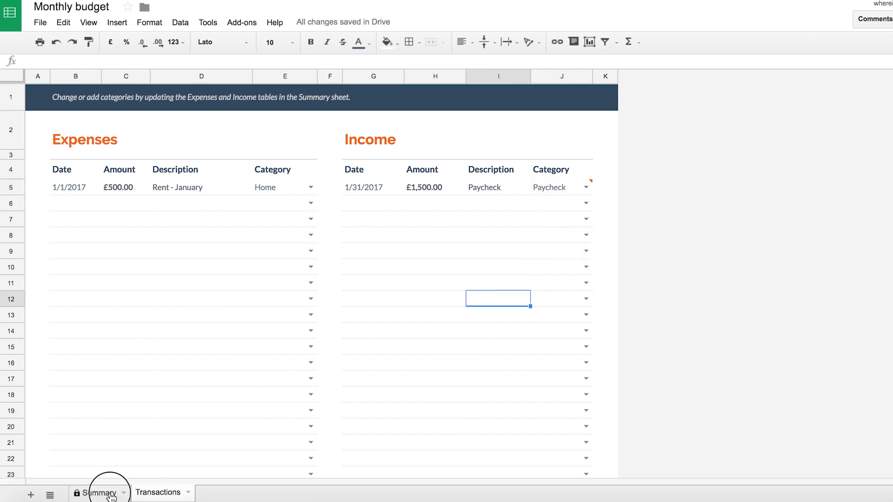
{"action": "left_click_drag", "start_coordinate": [359, 201], "coordinate": [373, 276]}
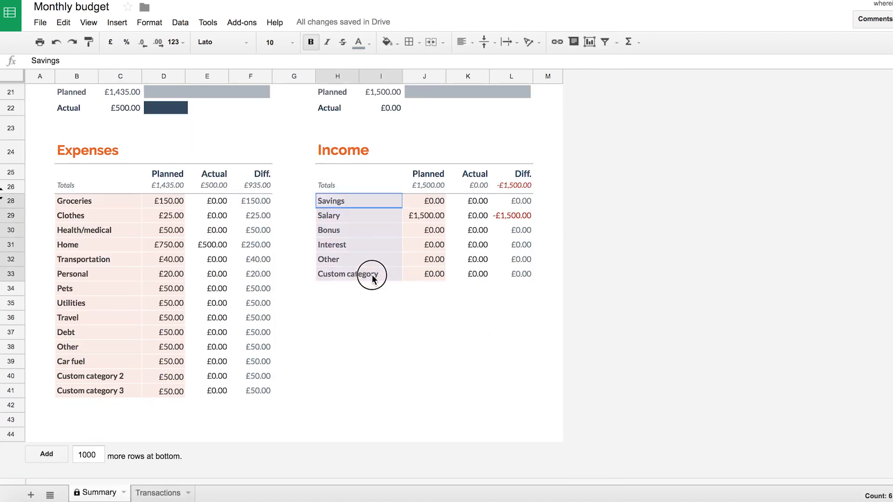
{"action": "left_click", "coordinate": [357, 277]}
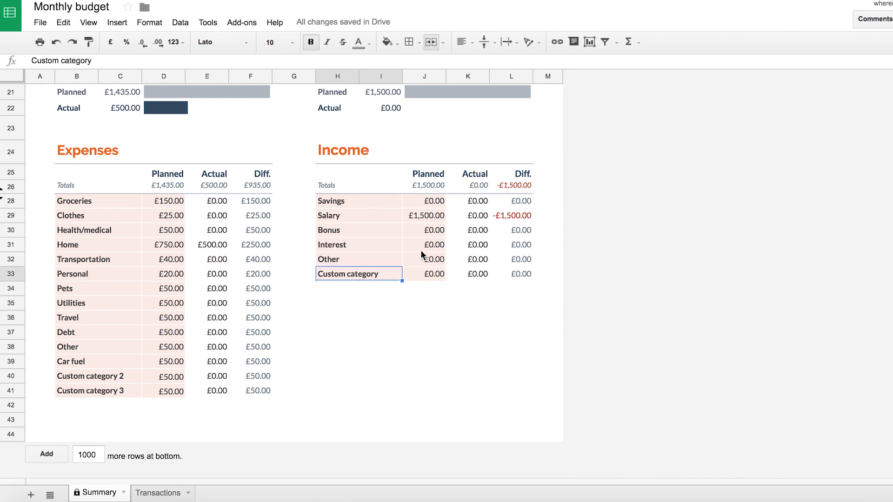
{"action": "type", "text": "Test"}
{"action": "key", "text": "Return"}
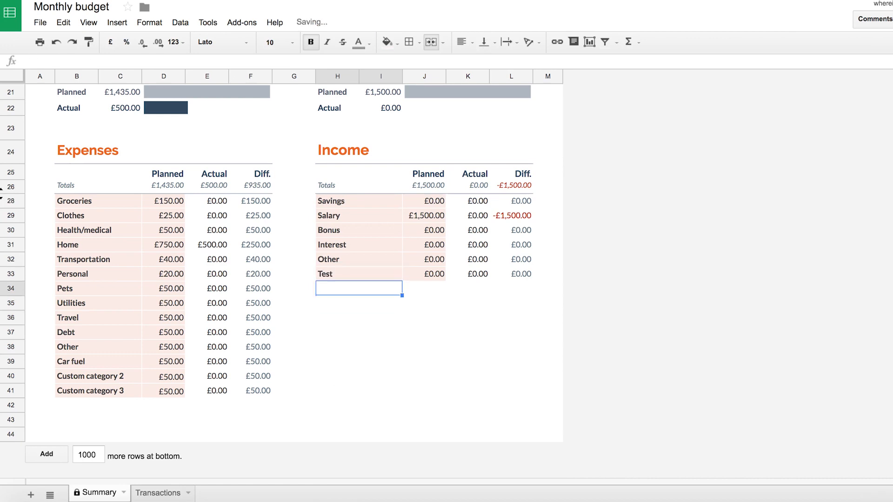
Step: Assign the paycheck entry to Test and confirm the Test row shows £1,500.00 actual income
{"action": "left_click", "coordinate": [158, 492]}
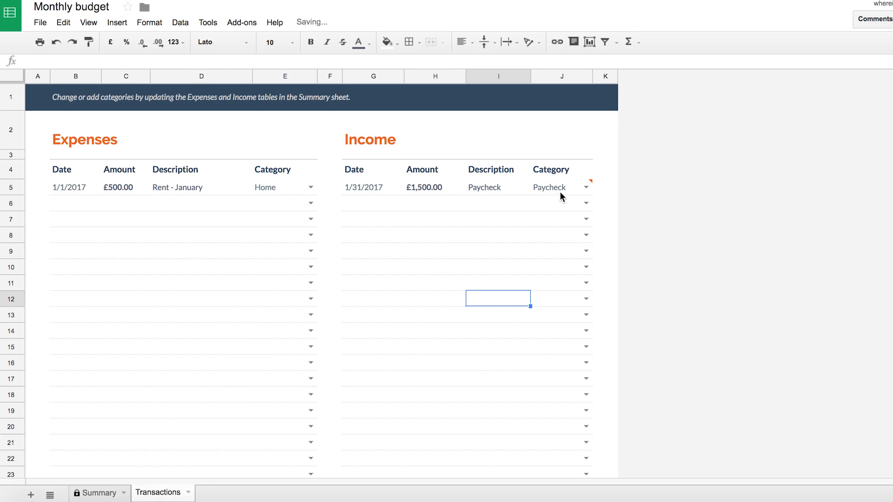
{"action": "left_click", "coordinate": [586, 187]}
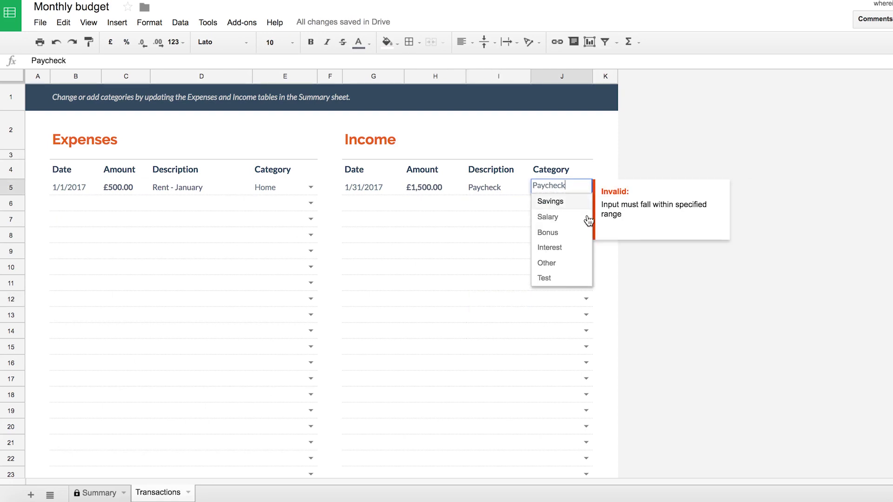
{"action": "left_click", "coordinate": [562, 280]}
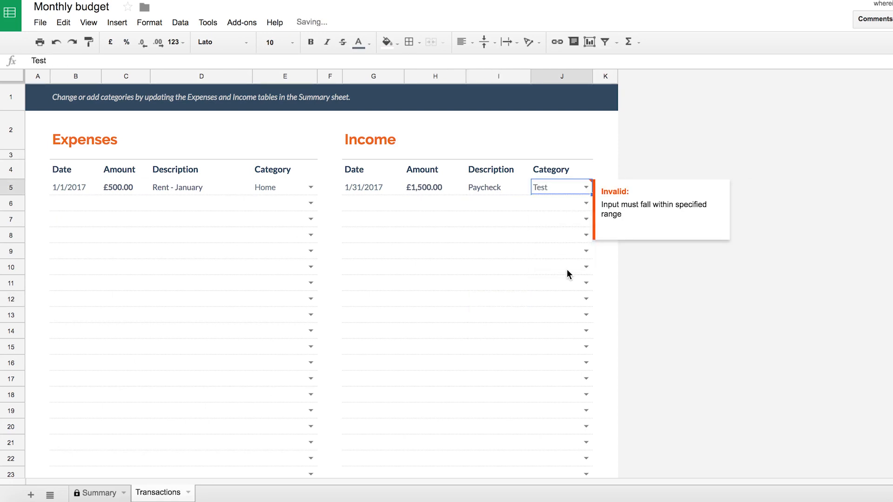
{"action": "left_click", "coordinate": [98, 493]}
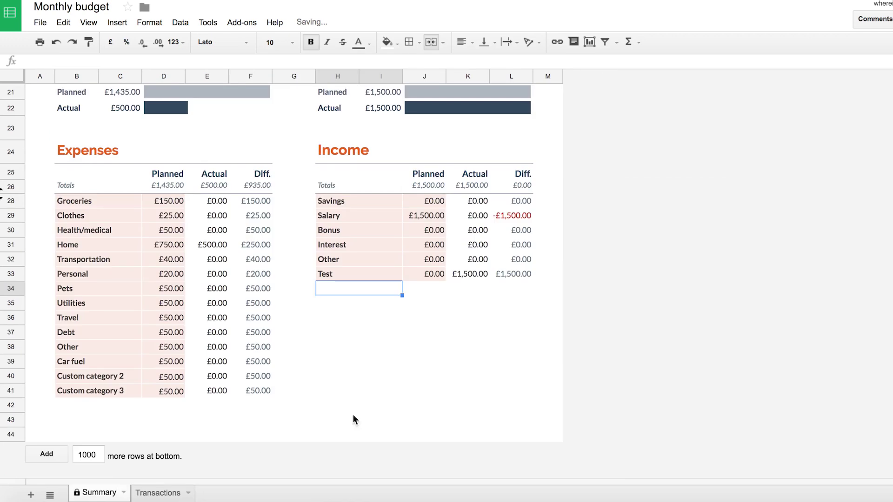
{"action": "left_click", "coordinate": [476, 276]}
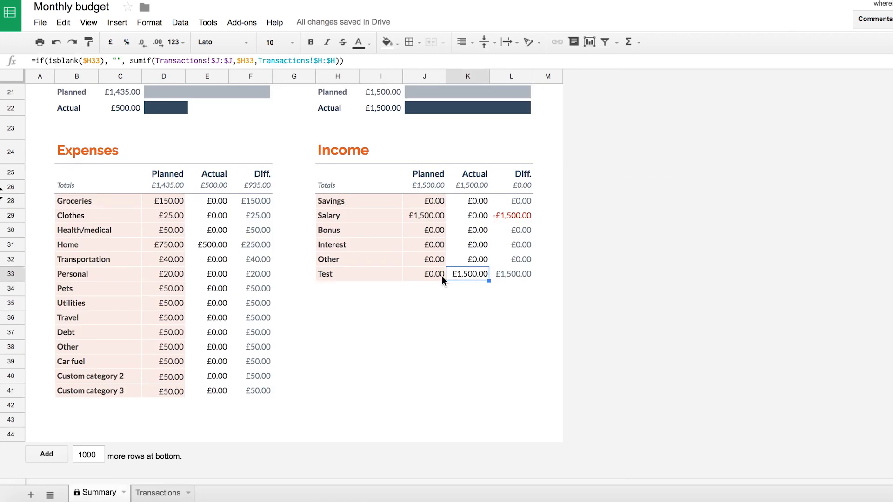
{"action": "left_click_drag", "start_coordinate": [370, 274], "coordinate": [526, 275]}
{"action": "left_click", "coordinate": [482, 271]}
{"action": "left_click", "coordinate": [158, 492]}
Step: Set the paycheck's category to Salary and check the Salary row's actual and difference formulas on Summary
{"action": "left_click", "coordinate": [587, 187]}
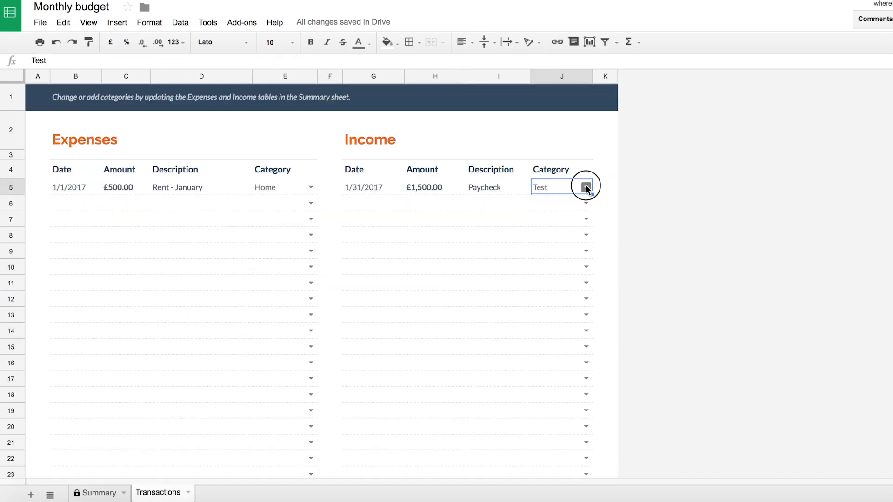
{"action": "left_click", "coordinate": [552, 233]}
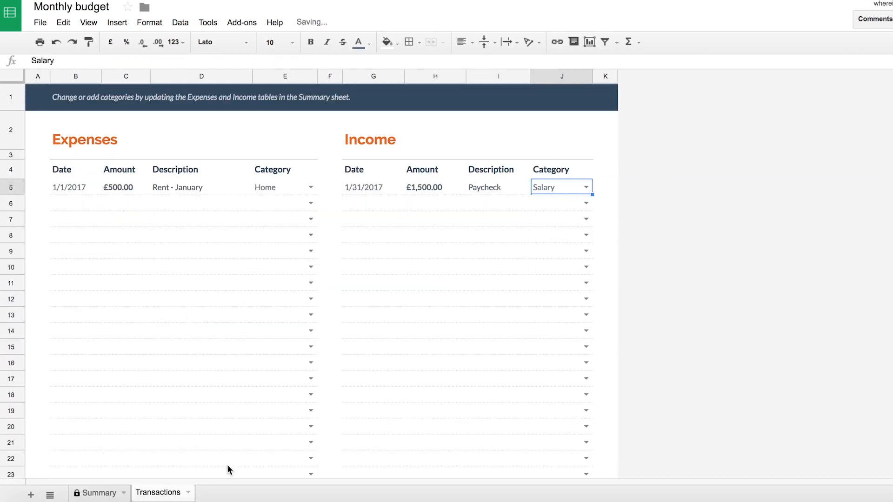
{"action": "left_click", "coordinate": [99, 492]}
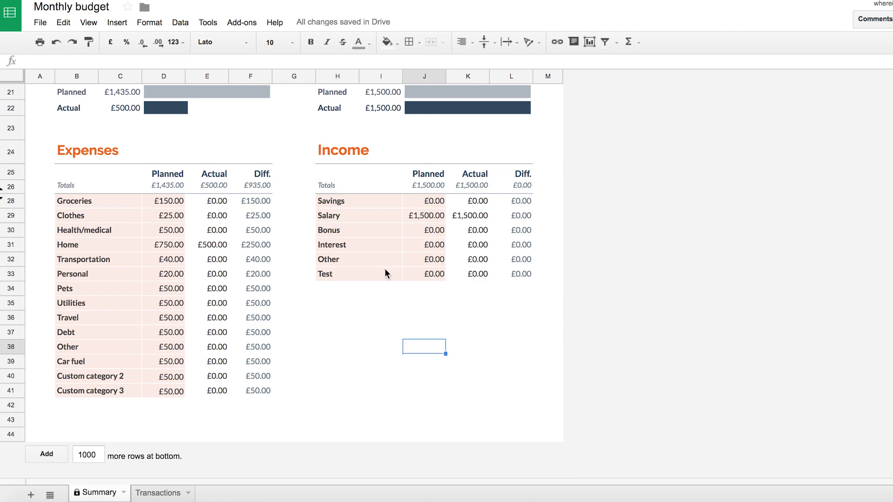
{"action": "left_click", "coordinate": [357, 215]}
{"action": "key", "text": "Right"}
{"action": "key", "text": "Right"}
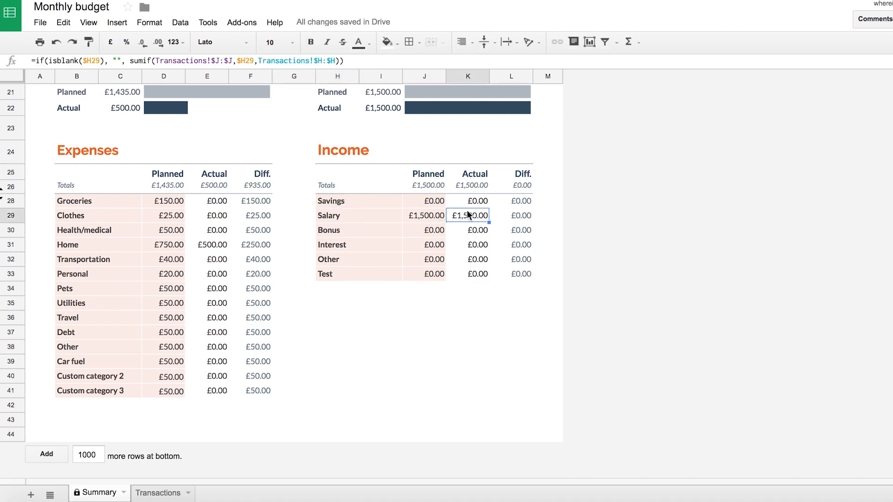
{"action": "key", "text": "Right"}
{"action": "scroll", "coordinate": [345, 200], "scroll_direction": "up", "scroll_amount": 2}
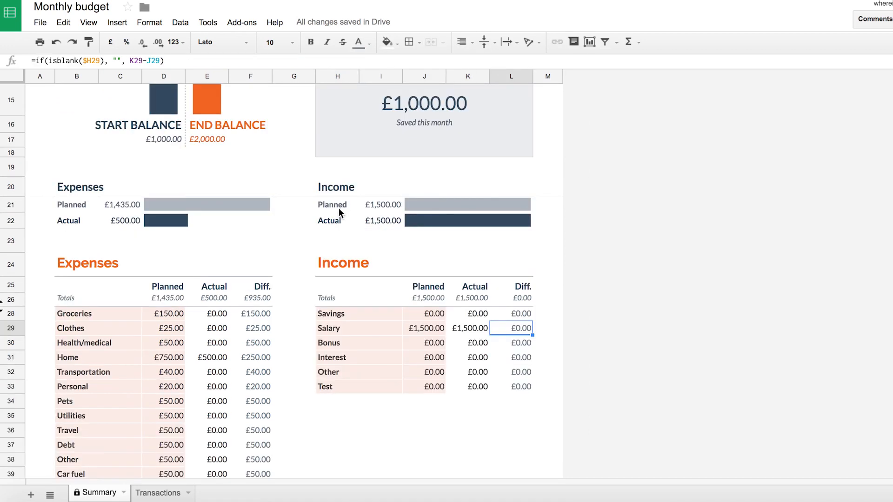
Step: Check the planned and actual income totals, with actual income at £1,500.00
{"action": "left_click", "coordinate": [338, 207]}
{"action": "left_click", "coordinate": [389, 205]}
{"action": "left_click", "coordinate": [333, 220]}
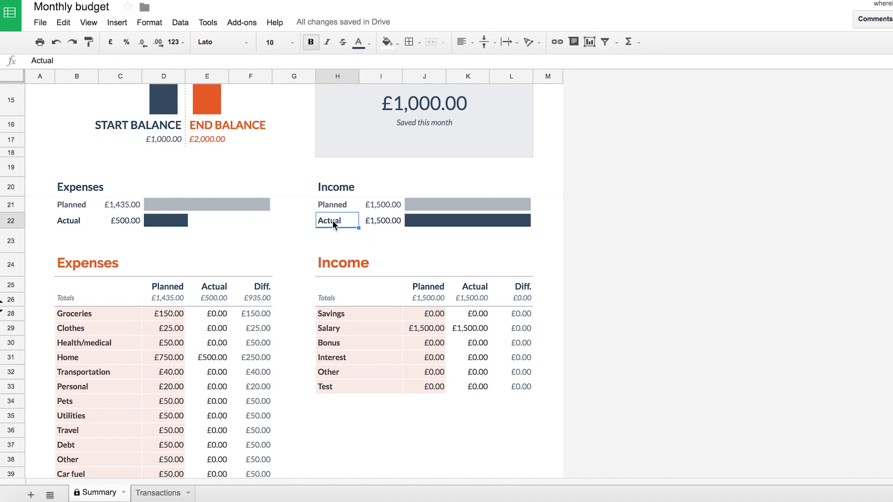
{"action": "left_click", "coordinate": [378, 222]}
{"action": "scroll", "coordinate": [279, 279], "scroll_direction": "up", "scroll_amount": 1}
{"action": "scroll", "coordinate": [279, 279], "scroll_direction": "down", "scroll_amount": 1}
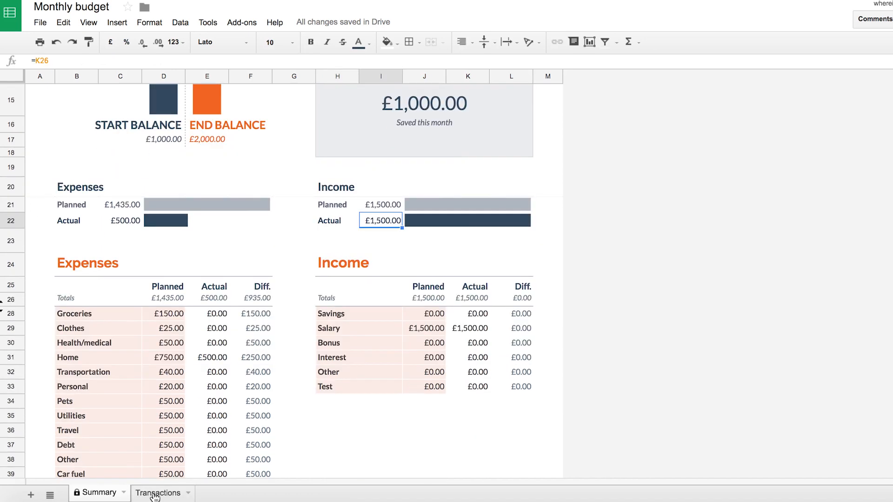
Step: Log a new expense below Rent dated 1/10/2017 for £20.00 in the Clothes category
{"action": "left_click", "coordinate": [158, 493]}
{"action": "left_click", "coordinate": [76, 203]}
{"action": "type", "text": "10/1"}
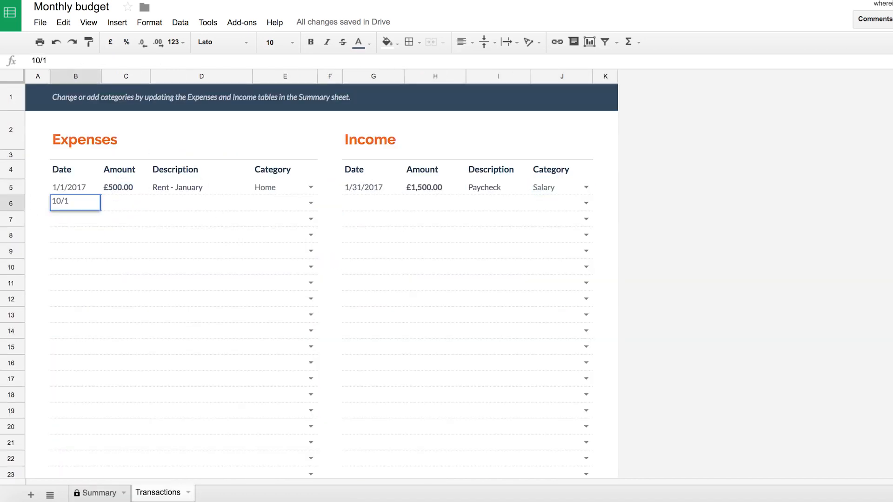
{"action": "type", "text": "/17"}
{"action": "key", "text": "Tab"}
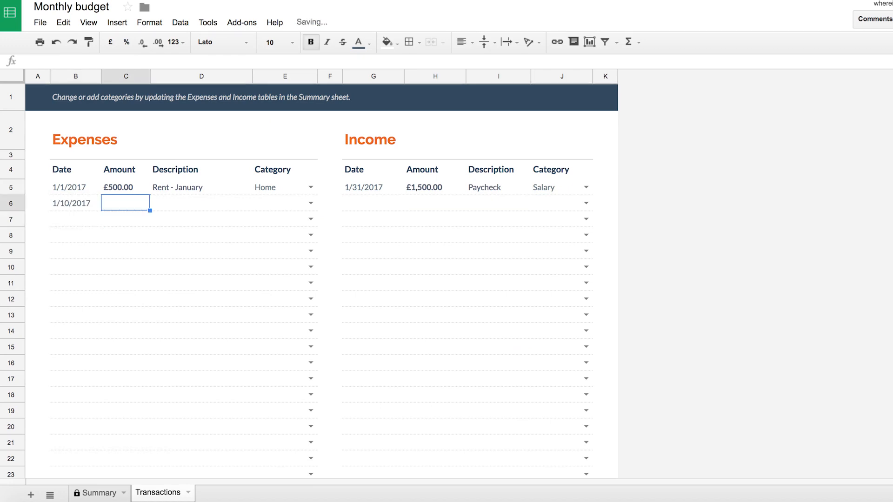
{"action": "type", "text": "20"}
{"action": "key", "text": "Return"}
{"action": "left_click", "coordinate": [201, 202]}
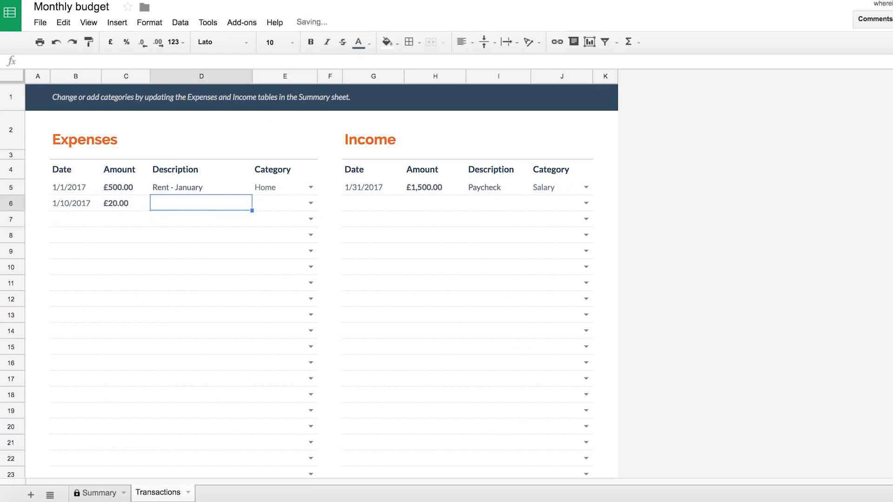
{"action": "key", "text": "Tab"}
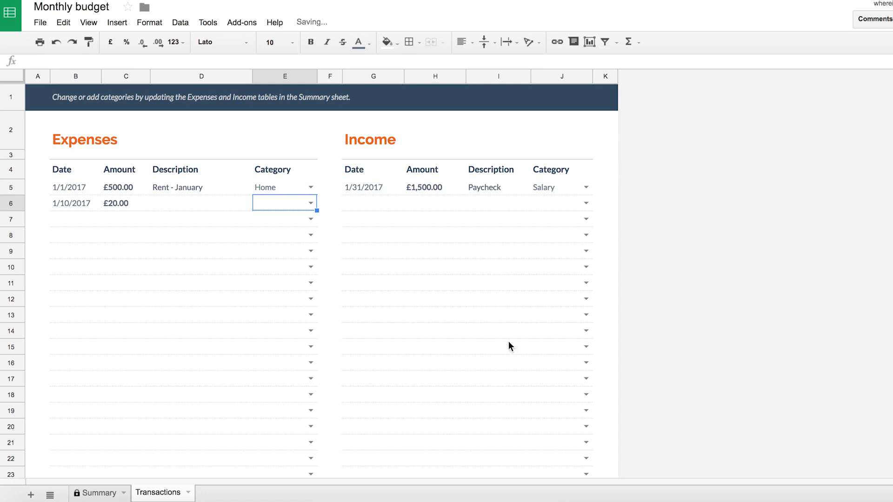
{"action": "key", "text": "Return"}
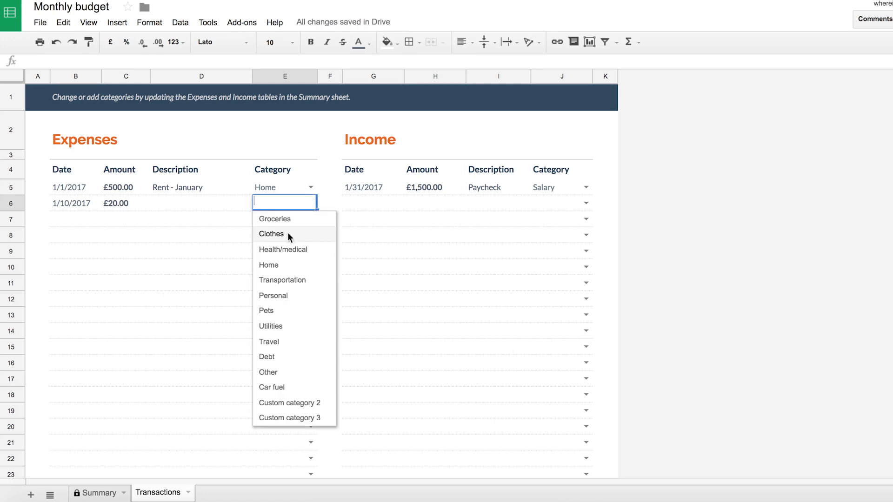
{"action": "left_click", "coordinate": [288, 235]}
Step: Describe the expense as playboy jacket, correct its amount to £40.00, and return to Summary
{"action": "left_click", "coordinate": [212, 207]}
{"action": "type", "text": "playbou"}
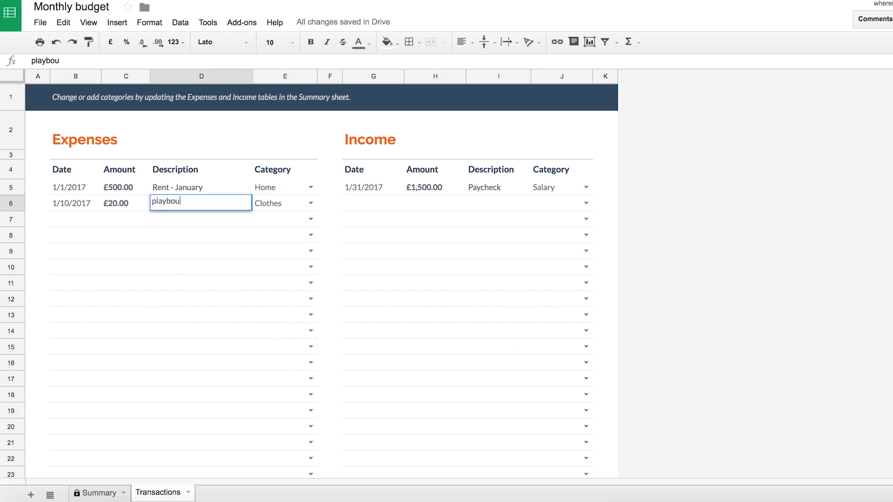
{"action": "key", "text": "BackSpace"}
{"action": "type", "text": "y jacket"}
{"action": "key", "text": "Return"}
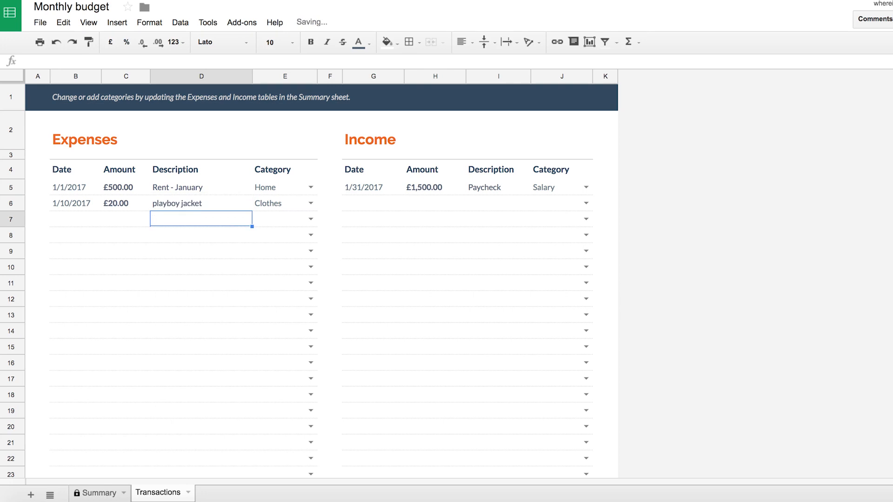
{"action": "left_click", "coordinate": [126, 203]}
{"action": "type", "text": "40"}
{"action": "key", "text": "Return"}
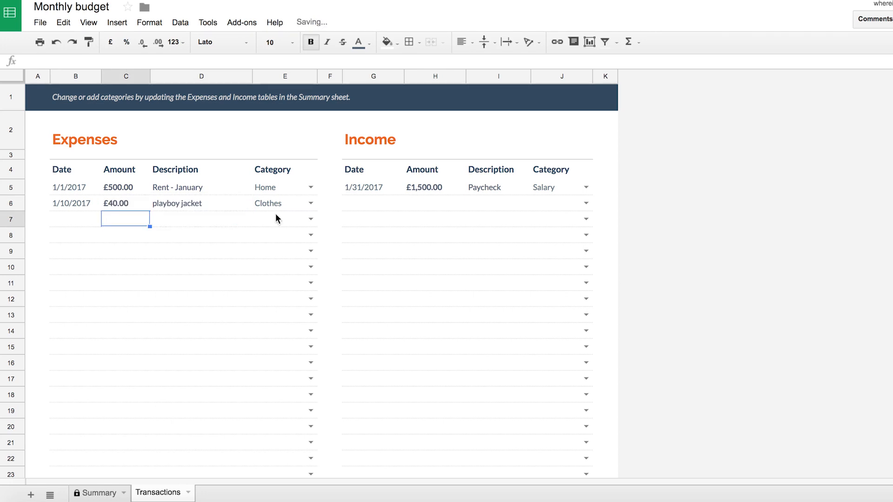
{"action": "left_click", "coordinate": [99, 493]}
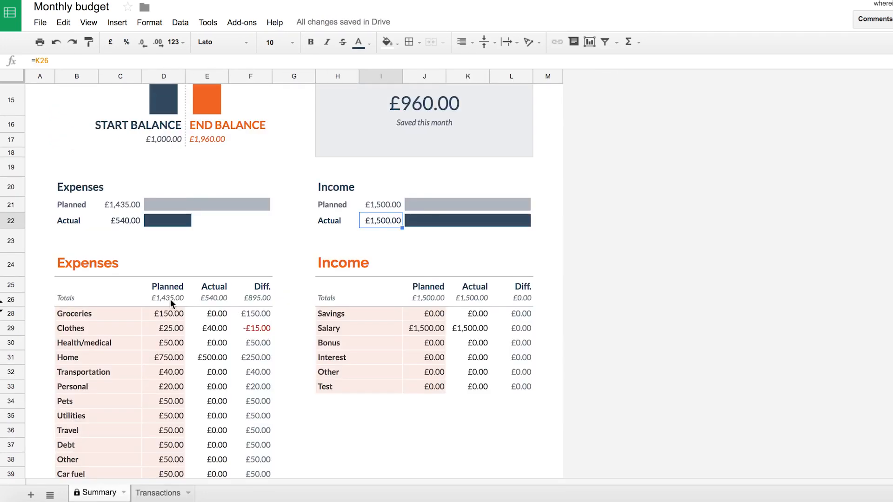
{"action": "left_click", "coordinate": [105, 328]}
{"action": "left_click", "coordinate": [214, 327]}
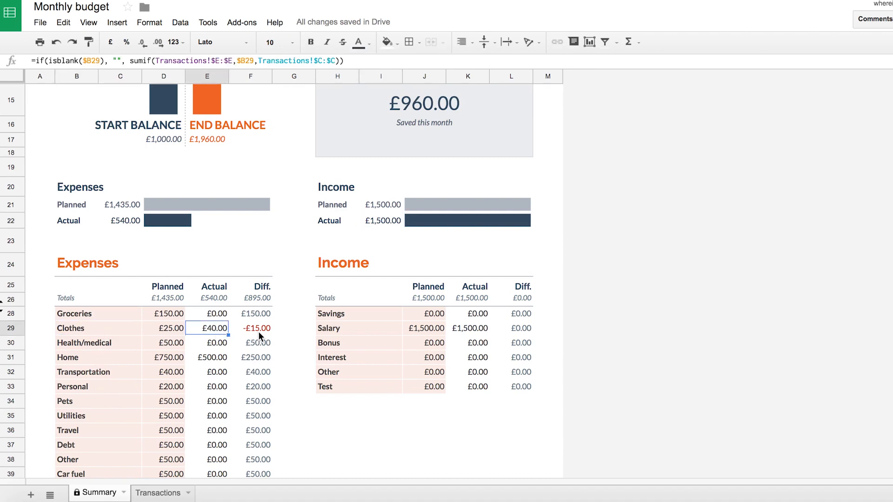
{"action": "left_click", "coordinate": [259, 330]}
{"action": "left_click", "coordinate": [209, 327]}
{"action": "left_click", "coordinate": [171, 329]}
{"action": "left_click", "coordinate": [258, 328]}
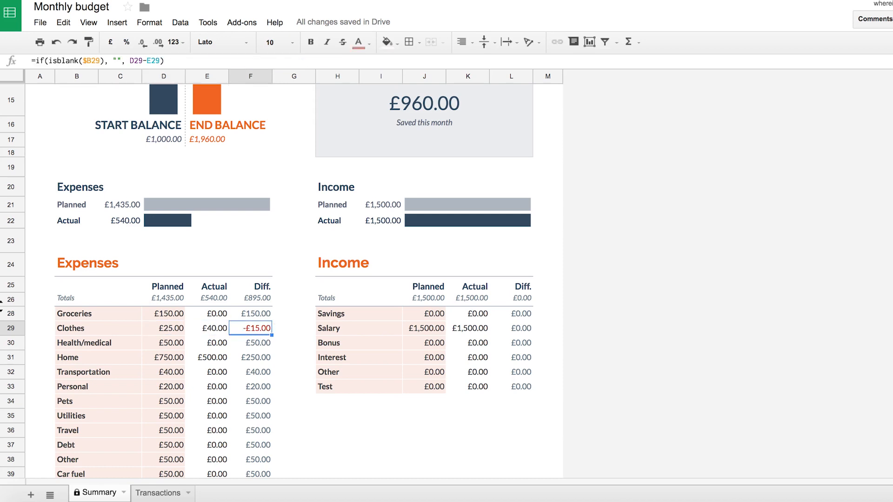
{"action": "left_click_drag", "start_coordinate": [548, 221], "coordinate": [547, 241]}
{"action": "left_click", "coordinate": [258, 328]}
{"action": "left_click", "coordinate": [279, 339]}
{"action": "left_click", "coordinate": [258, 328]}
{"action": "left_click", "coordinate": [255, 358]}
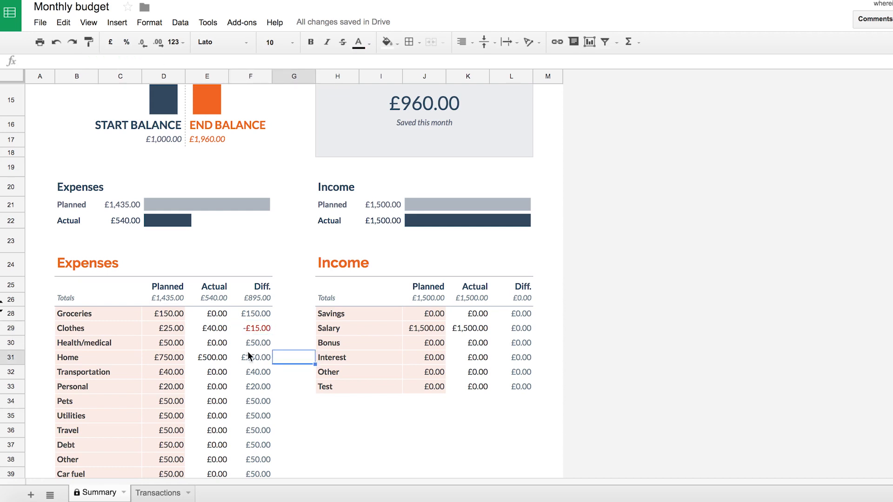
{"action": "left_click", "coordinate": [262, 328]}
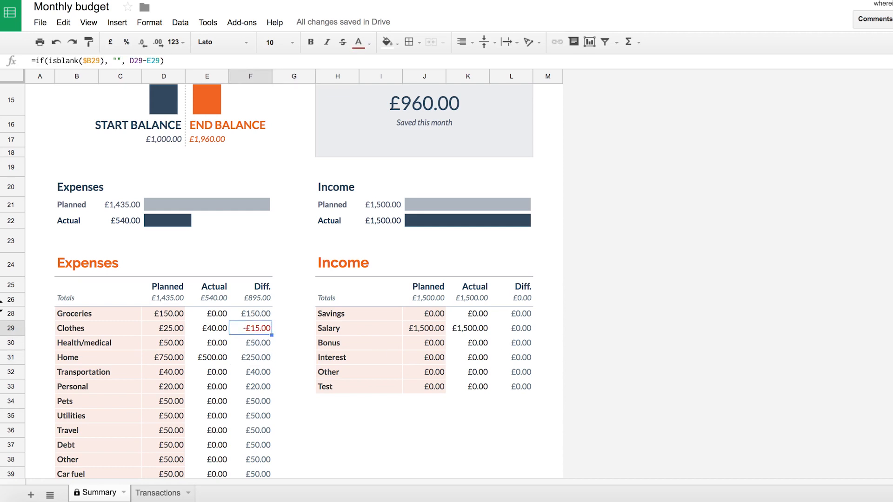
{"action": "scroll", "coordinate": [258, 328], "scroll_direction": "down", "scroll_amount": 1}
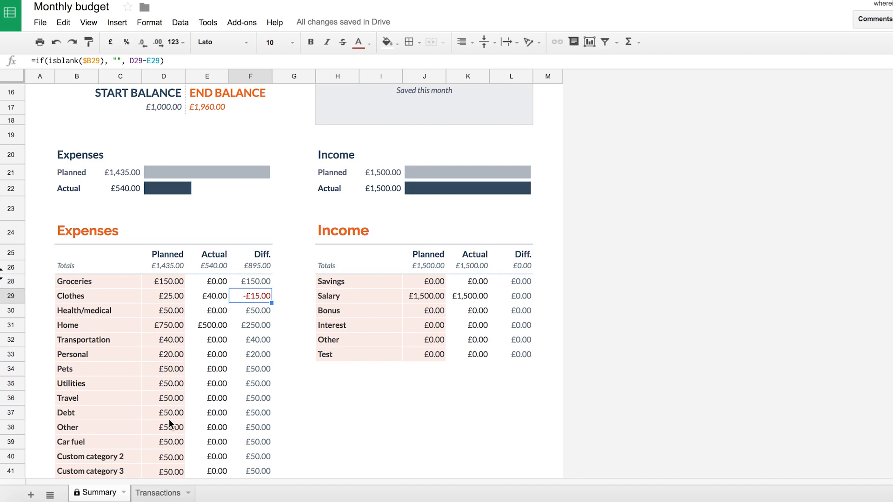
Step: Lower Car fuel's planned amount to £35.00, bringing planned expenses to £1,420.00 and savings to £960.00
{"action": "left_click", "coordinate": [167, 441]}
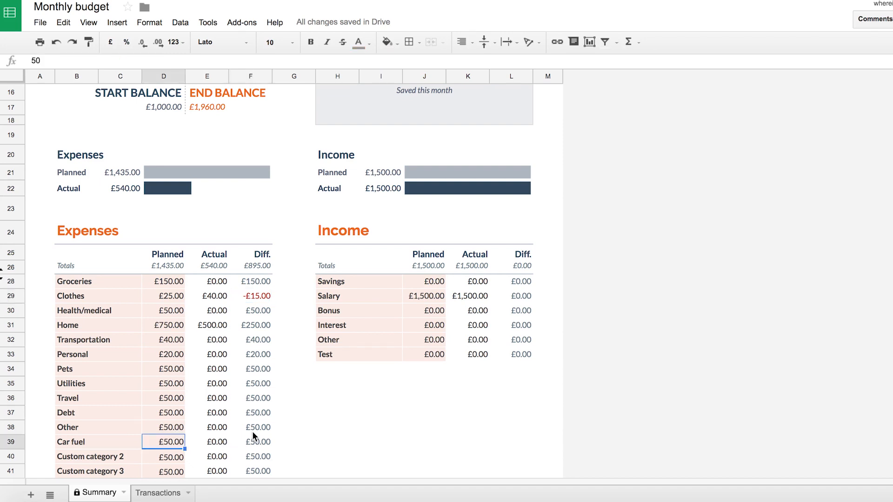
{"action": "type", "text": "35"}
{"action": "key", "text": "Return"}
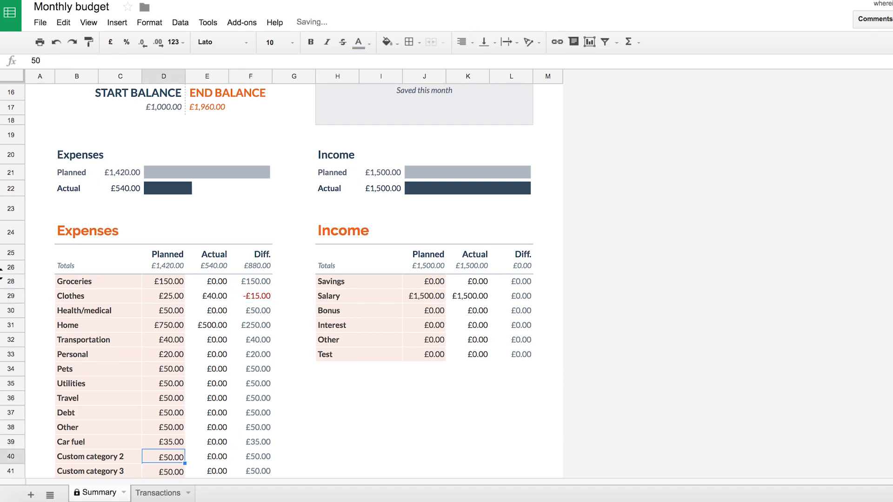
{"action": "key", "text": "Right"}
{"action": "key", "text": "Up"}
{"action": "key", "text": "Up"}
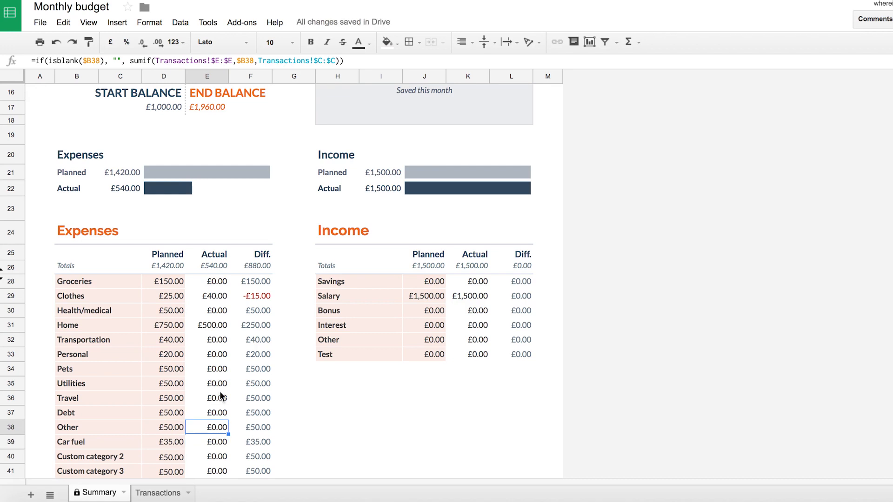
{"action": "right_click", "coordinate": [440, 414]}
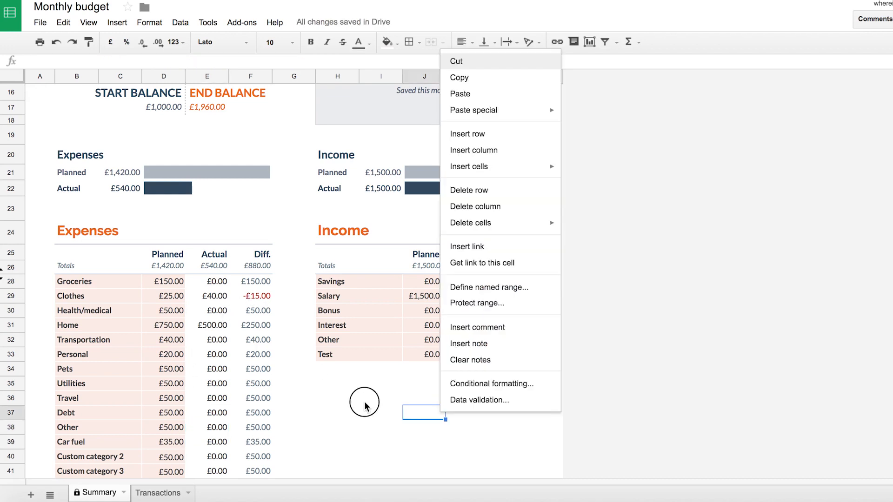
{"action": "left_click", "coordinate": [365, 401]}
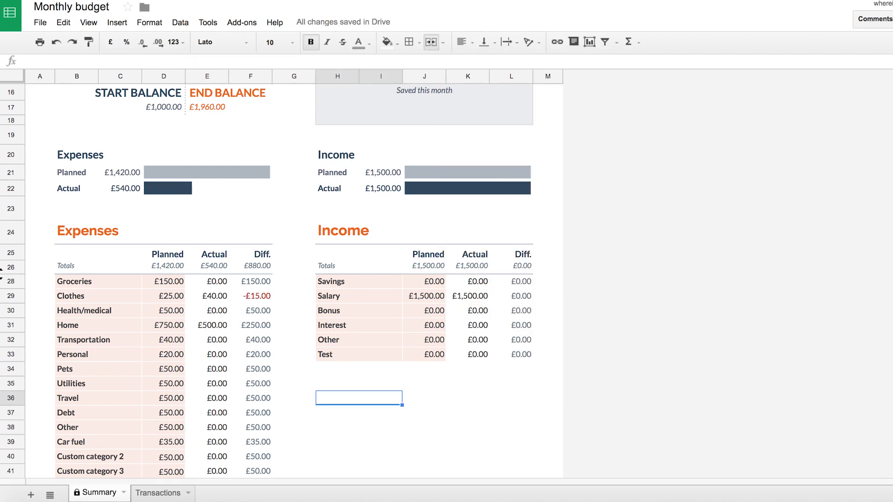
{"action": "scroll", "coordinate": [359, 279], "scroll_direction": "up", "scroll_amount": 5}
{"action": "scroll", "coordinate": [360, 279], "scroll_direction": "up", "scroll_amount": 2}
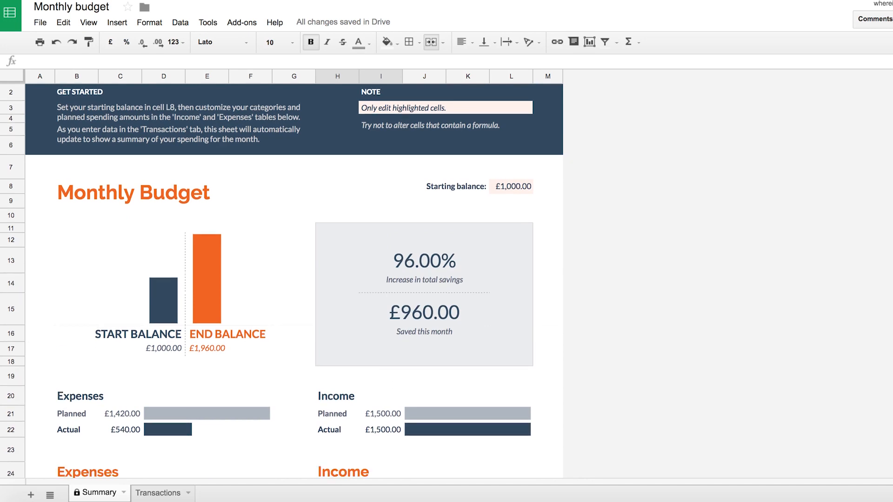
{"action": "scroll", "coordinate": [359, 279], "scroll_direction": "down", "scroll_amount": 2}
{"action": "scroll", "coordinate": [360, 280], "scroll_direction": "down", "scroll_amount": 3}
{"action": "scroll", "coordinate": [359, 279], "scroll_direction": "down", "scroll_amount": 3}
{"action": "scroll", "coordinate": [359, 279], "scroll_direction": "down", "scroll_amount": 1}
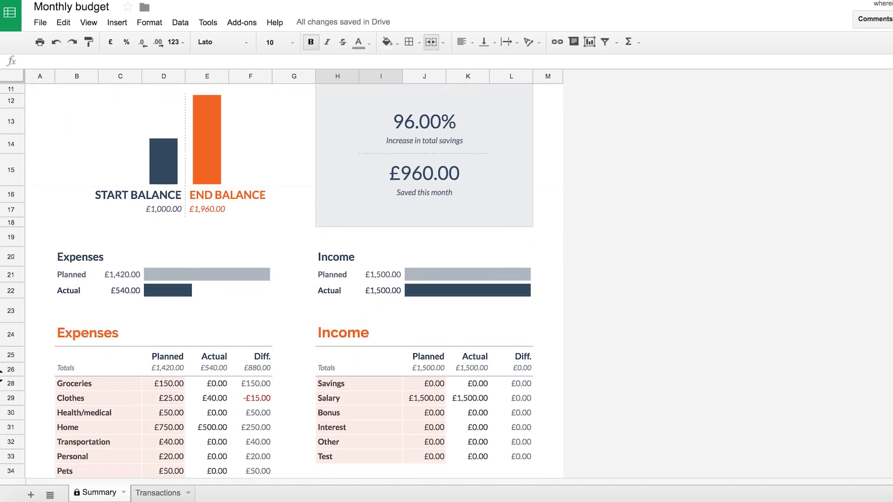
{"action": "scroll", "coordinate": [360, 279], "scroll_direction": "down", "scroll_amount": 2}
{"action": "scroll", "coordinate": [359, 280], "scroll_direction": "up", "scroll_amount": 5}
{"action": "scroll", "coordinate": [359, 279], "scroll_direction": "up", "scroll_amount": 1}
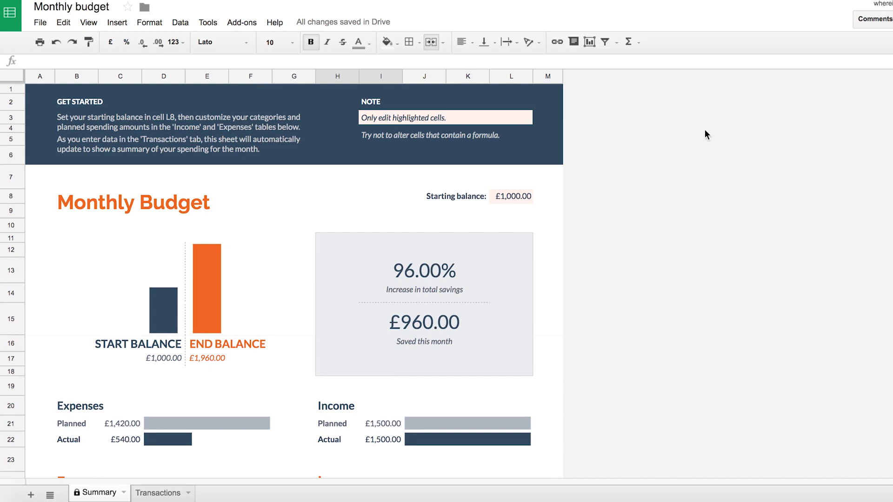
{"action": "scroll", "coordinate": [359, 280], "scroll_direction": "down", "scroll_amount": 3}
{"action": "scroll", "coordinate": [360, 280], "scroll_direction": "down", "scroll_amount": 3}
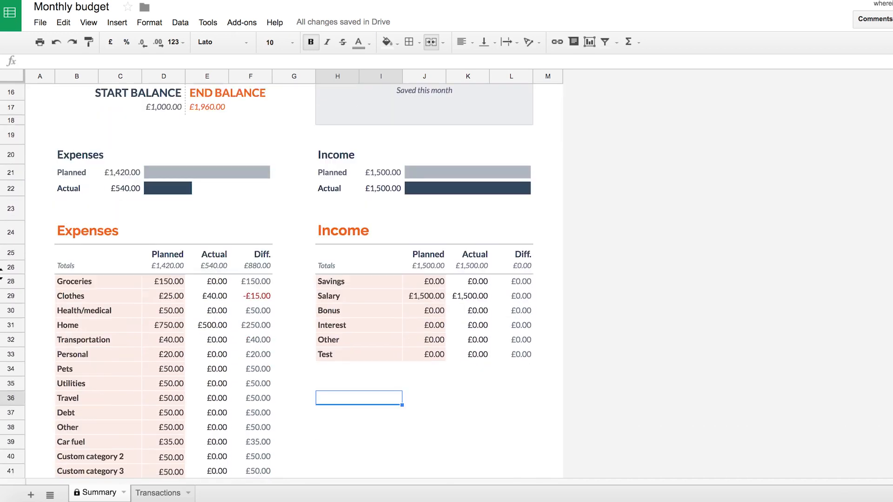
{"action": "scroll", "coordinate": [360, 279], "scroll_direction": "down", "scroll_amount": 2}
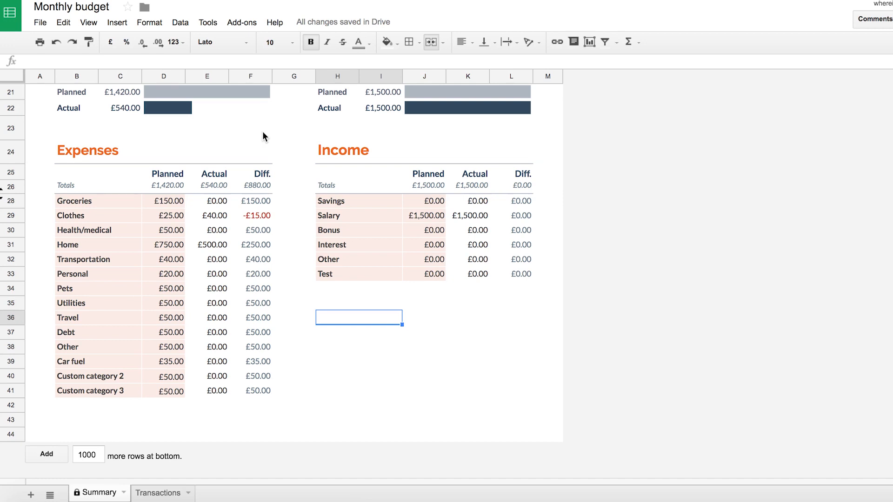
{"action": "left_click", "coordinate": [158, 493]}
{"action": "left_click", "coordinate": [95, 493]}
{"action": "left_click", "coordinate": [512, 323]}
{"action": "scroll", "coordinate": [510, 325], "scroll_direction": "up", "scroll_amount": 5}
{"action": "scroll", "coordinate": [454, 300], "scroll_direction": "up", "scroll_amount": 5}
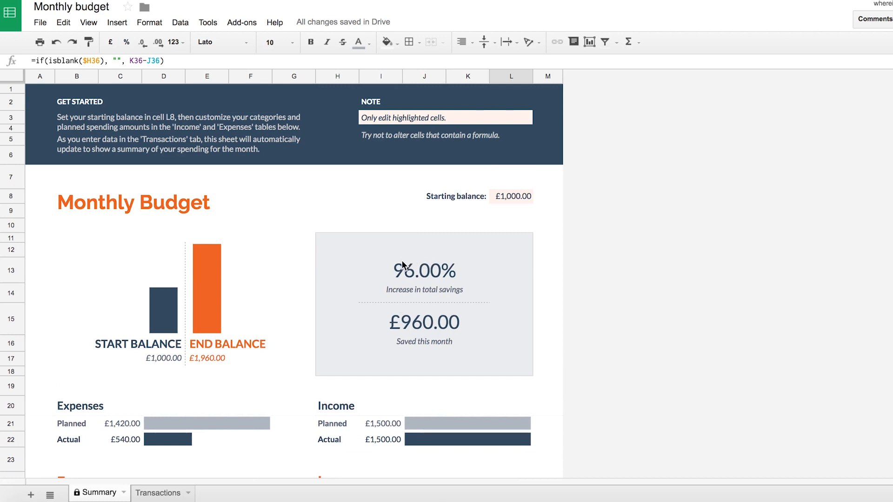
{"action": "scroll", "coordinate": [400, 279], "scroll_direction": "down", "scroll_amount": 4}
{"action": "scroll", "coordinate": [374, 305], "scroll_direction": "down", "scroll_amount": 4}
{"action": "scroll", "coordinate": [375, 307], "scroll_direction": "down", "scroll_amount": 3}
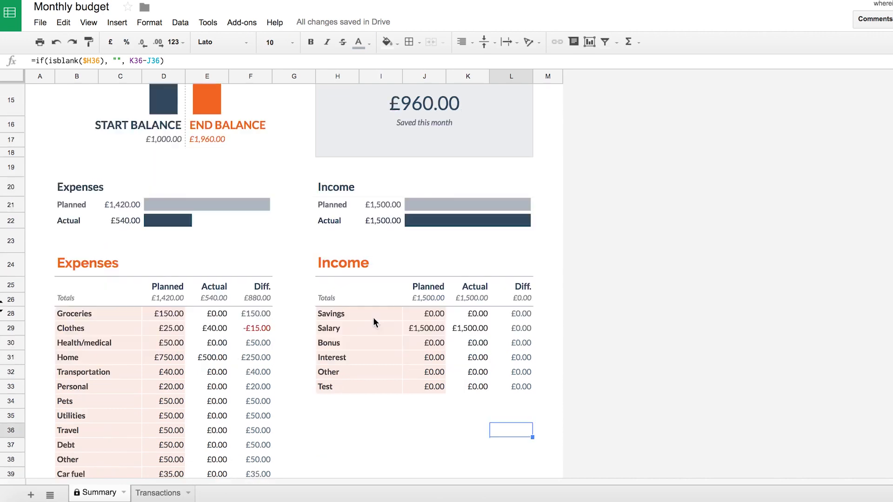
{"action": "scroll", "coordinate": [375, 317], "scroll_direction": "down", "scroll_amount": 3}
{"action": "left_click", "coordinate": [416, 447]}
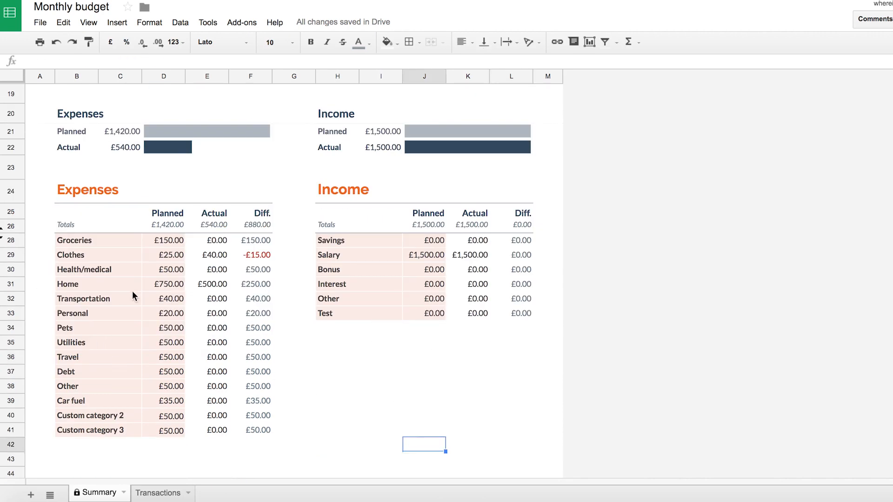
{"action": "left_click", "coordinate": [154, 494]}
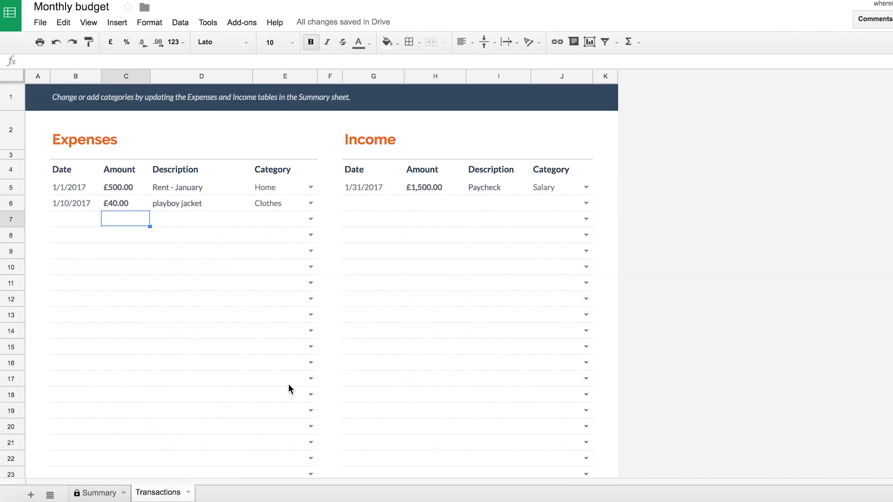
{"action": "left_click", "coordinate": [97, 493]}
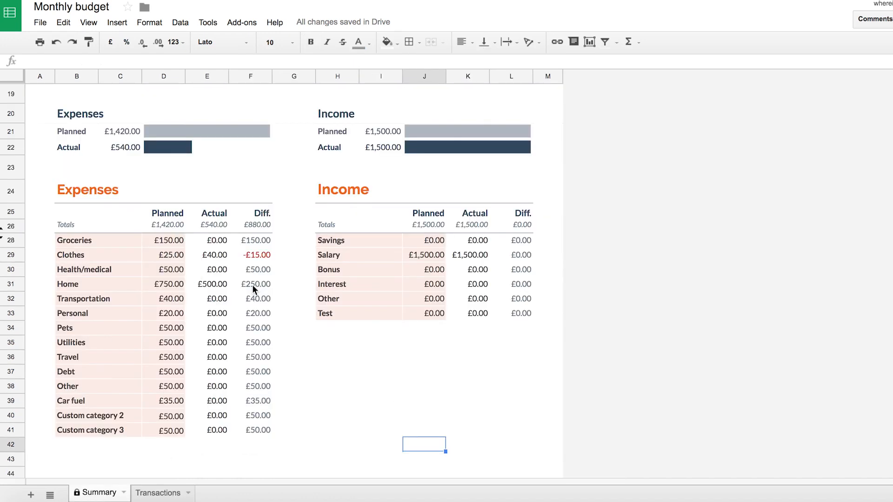
{"action": "left_click", "coordinate": [153, 493]}
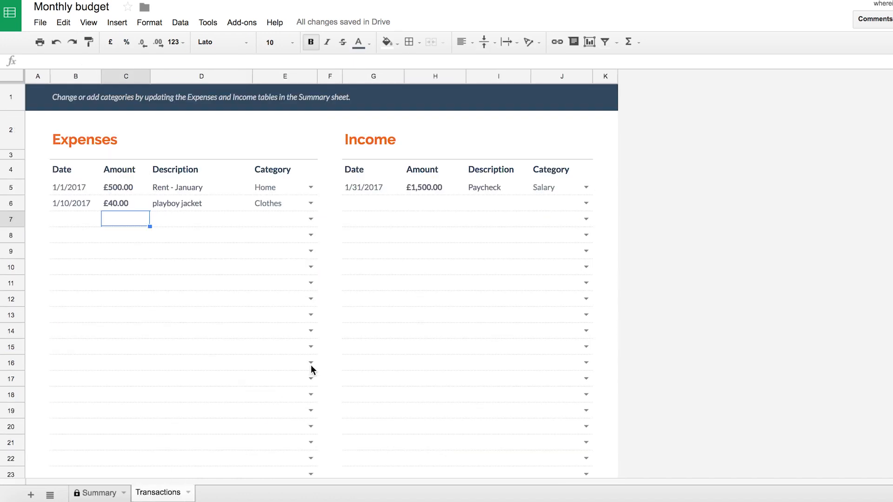
{"action": "left_click", "coordinate": [96, 493]}
{"action": "scroll", "coordinate": [425, 307], "scroll_direction": "up", "scroll_amount": 5}
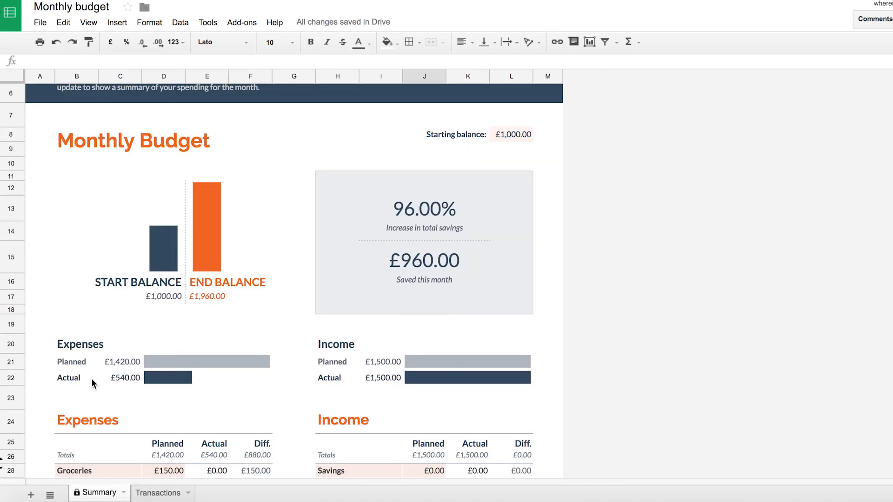
{"action": "left_click", "coordinate": [83, 364]}
{"action": "left_click", "coordinate": [145, 379]}
{"action": "left_click", "coordinate": [78, 383]}
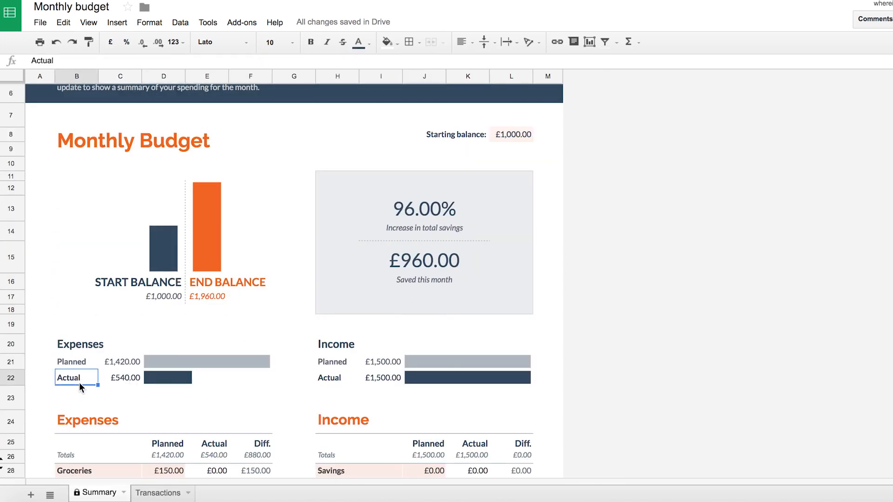
{"action": "left_click", "coordinate": [125, 378]}
{"action": "left_click", "coordinate": [122, 361]}
{"action": "left_click", "coordinate": [293, 309]}
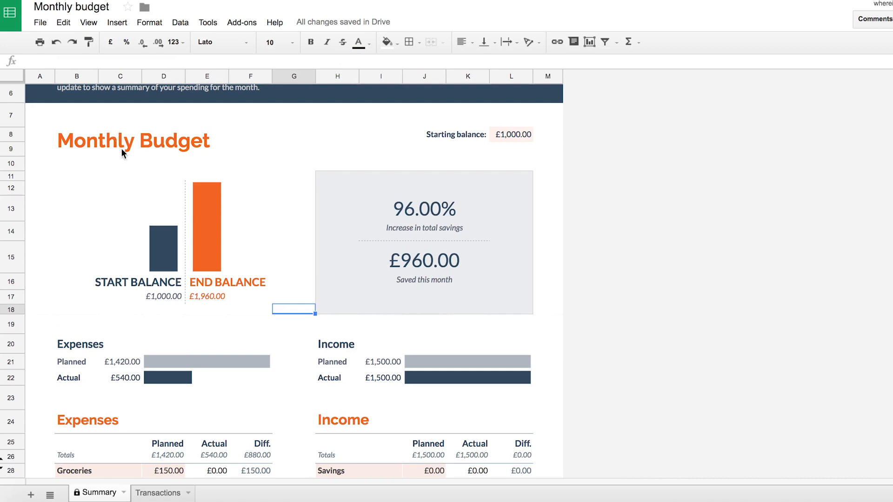
{"action": "scroll", "coordinate": [122, 152], "scroll_direction": "up", "scroll_amount": 2}
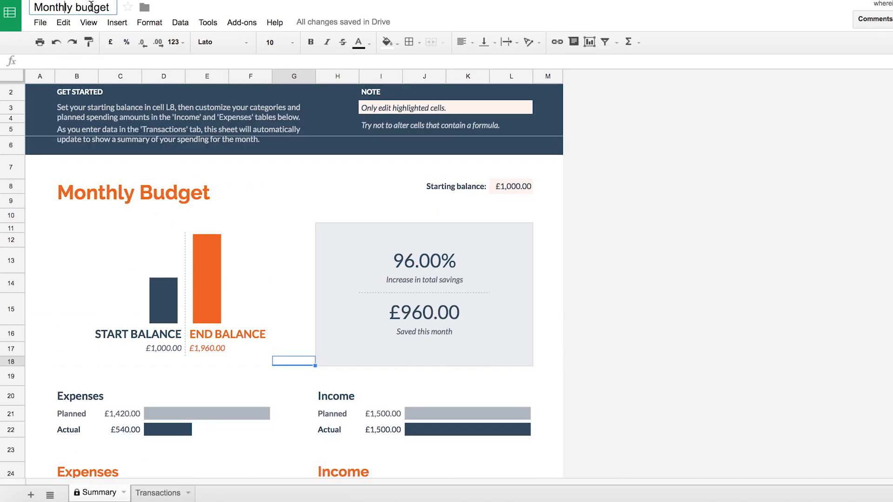
Step: Rename the spreadsheet file to January 20XX
{"action": "left_click", "coordinate": [108, 5]}
{"action": "key", "text": "ctrl+a"}
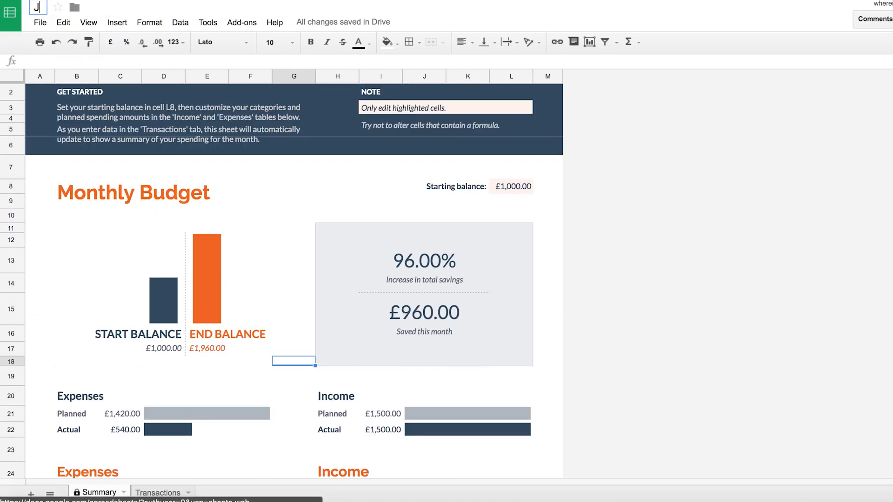
{"action": "type", "text": "January 20X"}
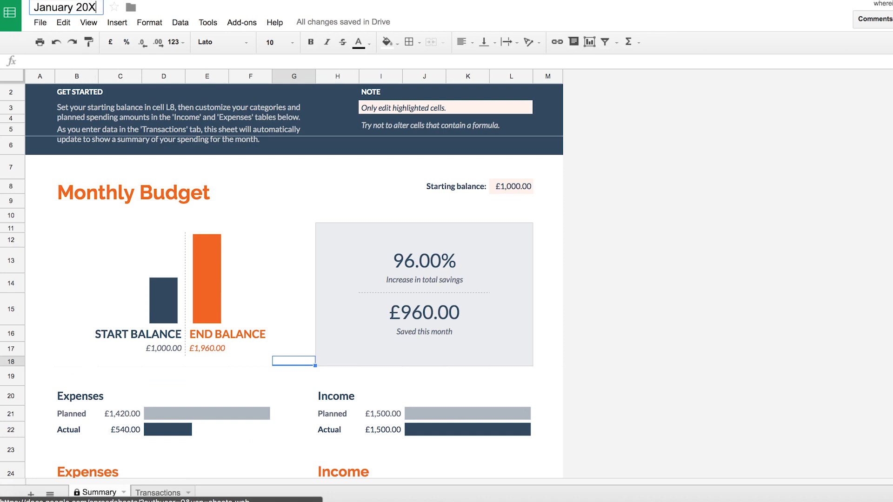
{"action": "type", "text": "X"}
{"action": "key", "text": "Return"}
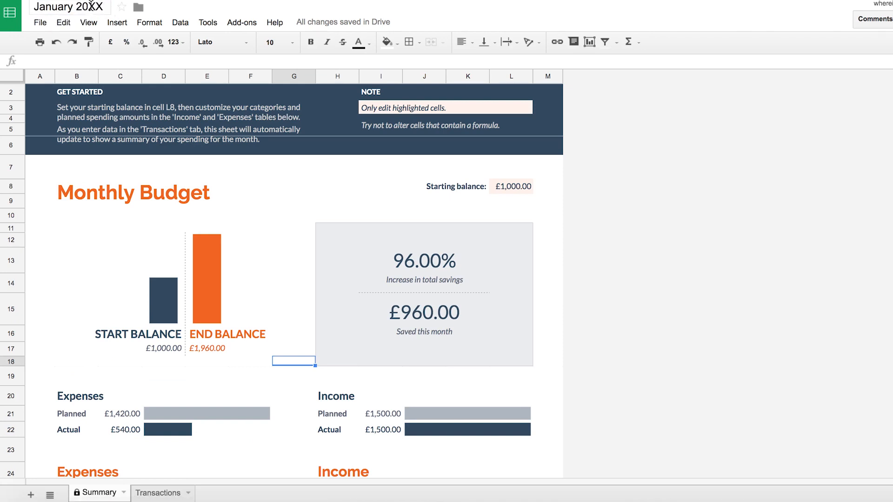
Step: Replace the Monthly Budget heading with January 20XX
{"action": "left_click", "coordinate": [146, 194]}
{"action": "double_click", "coordinate": [146, 194]}
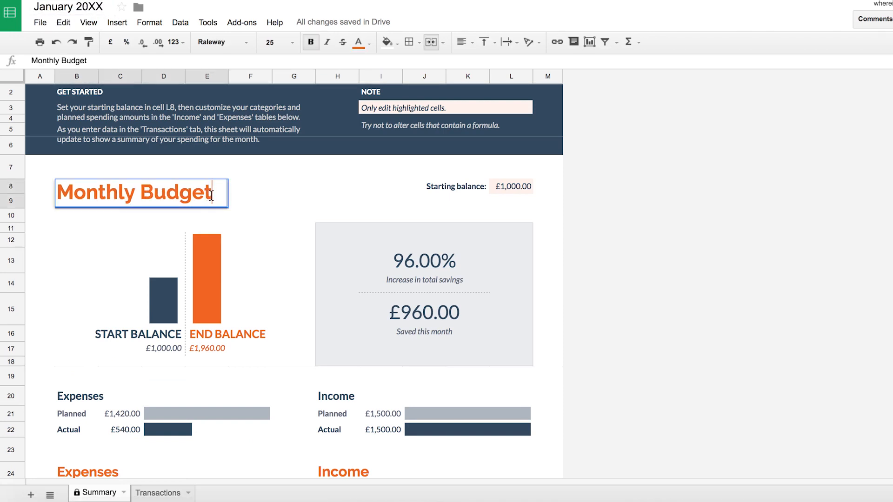
{"action": "left_click_drag", "start_coordinate": [212, 195], "coordinate": [48, 199]}
{"action": "type", "text": "January "}
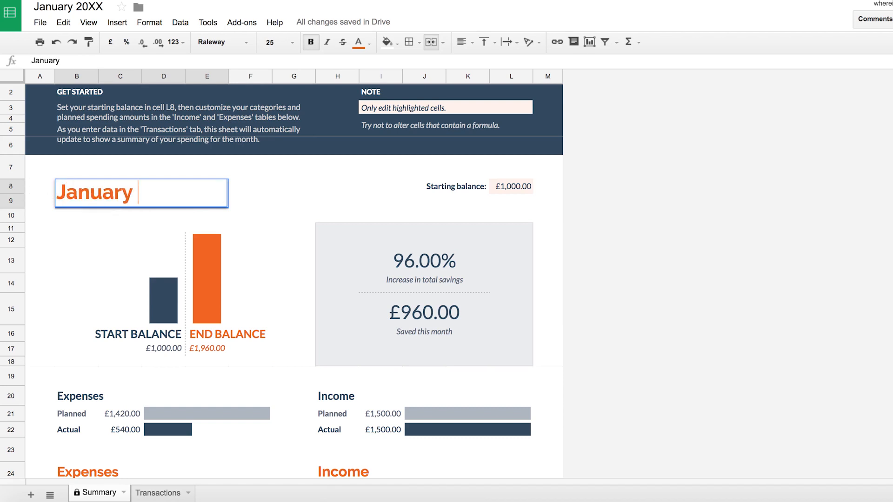
{"action": "type", "text": "20XX"}
{"action": "left_click", "coordinate": [293, 239]}
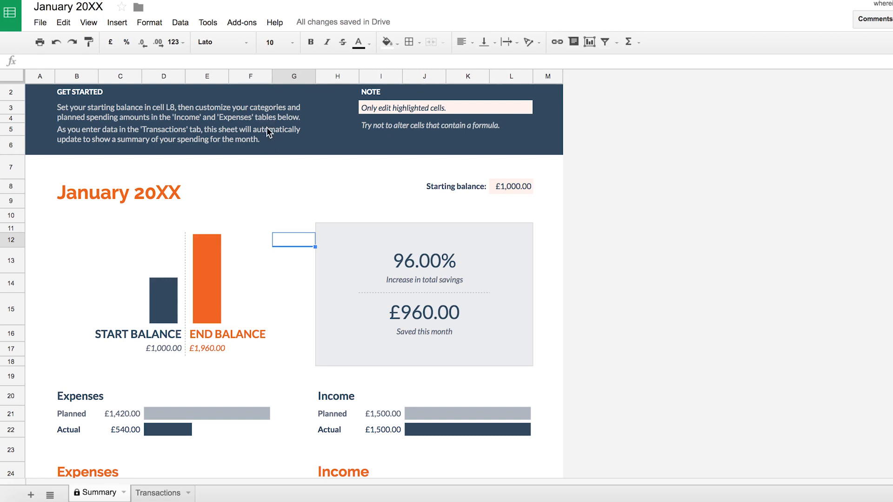
{"action": "scroll", "coordinate": [266, 132], "scroll_direction": "down", "scroll_amount": 1}
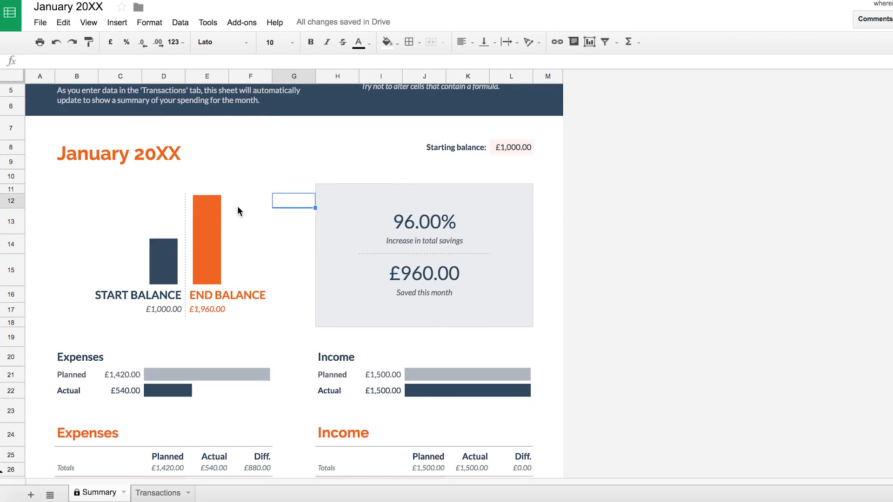